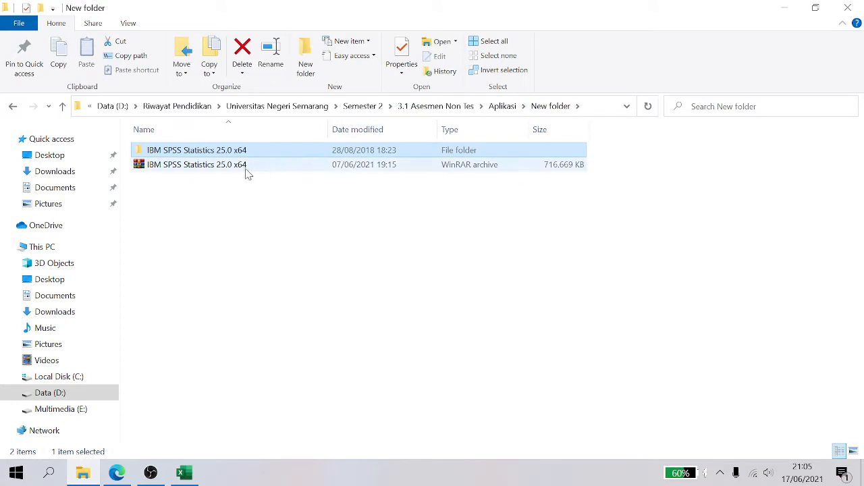
Extract the IBM SPSS Statistics 25.0 x64 archive into the current folder, replacing all existing files
click(247, 172)
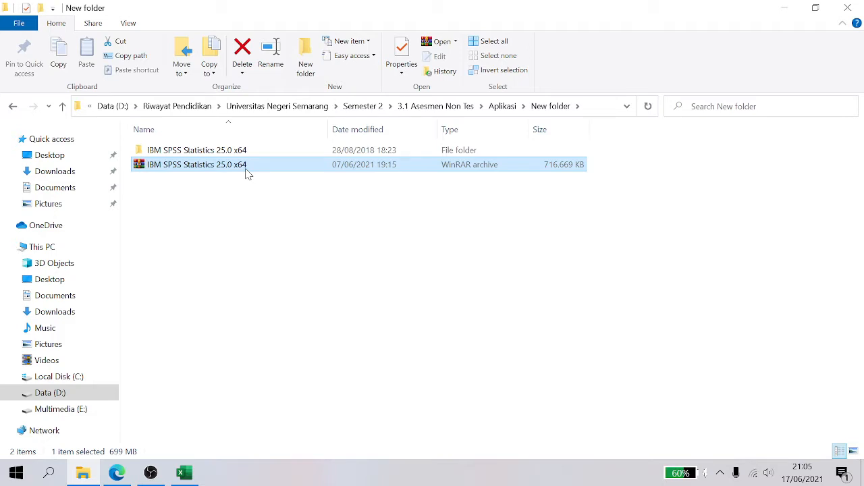
right_click(246, 169)
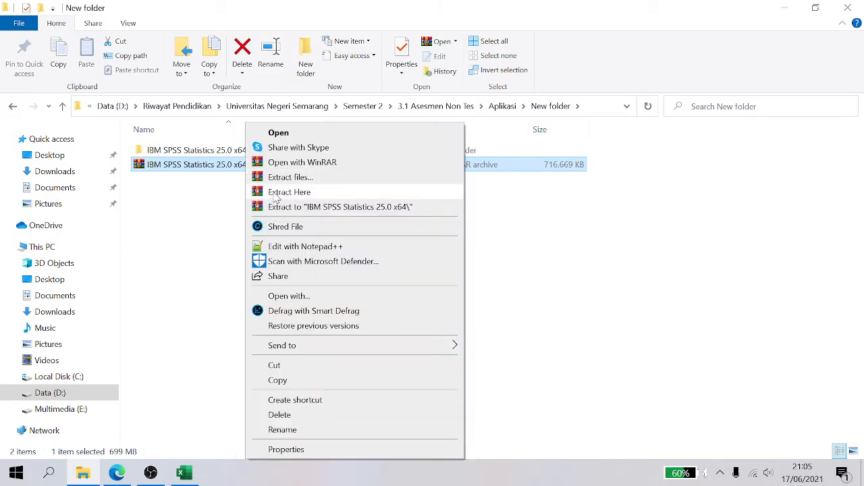
click(277, 193)
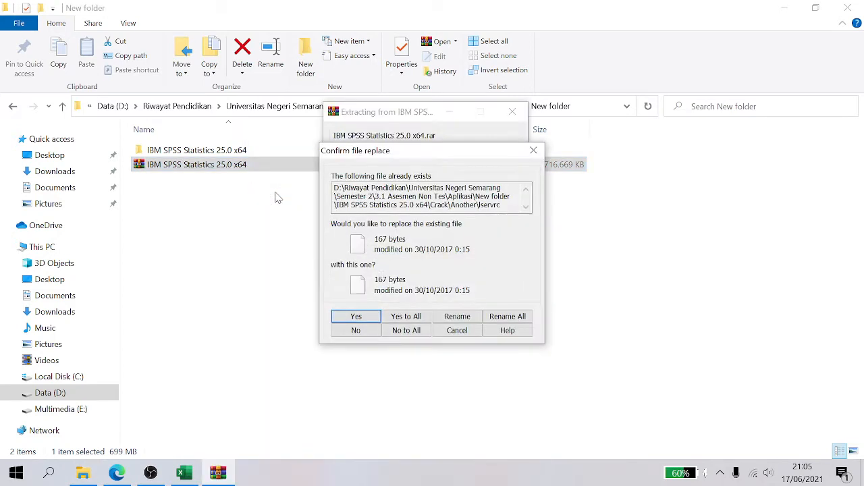
click(407, 320)
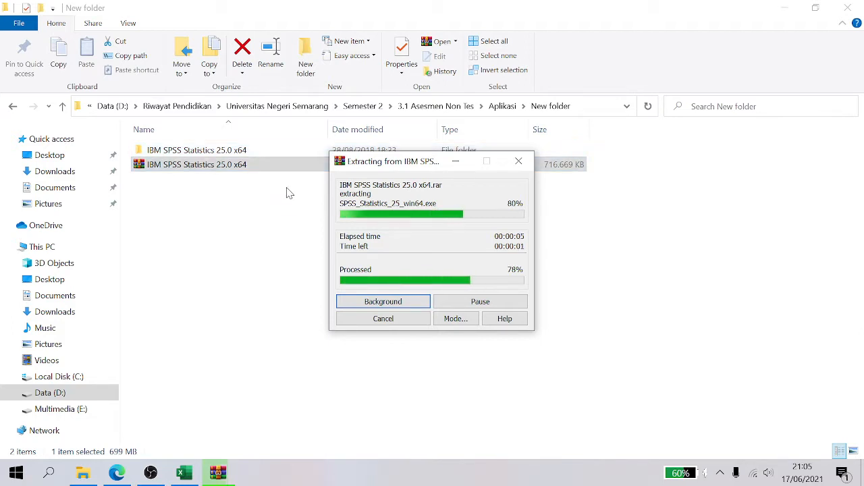
Open the extracted IBM SPSS Statistics 25.0 x64 folder and launch the SPSS_Statistics_25_win64 installer
double_click(233, 150)
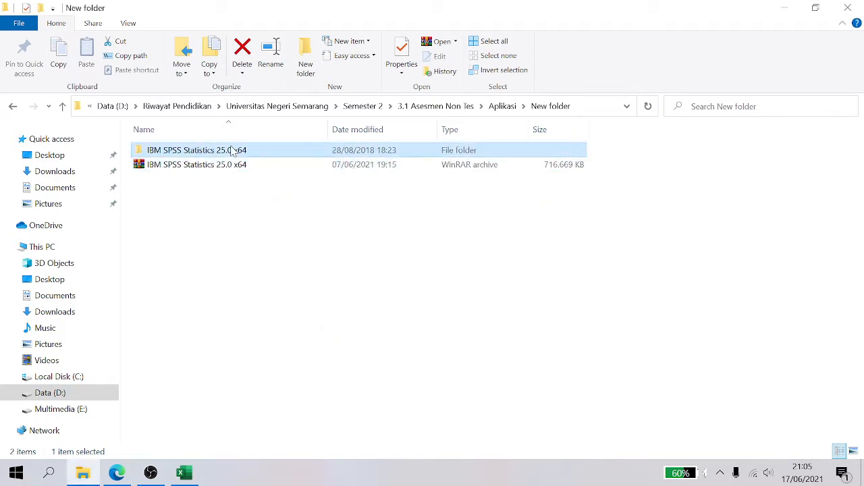
click(214, 167)
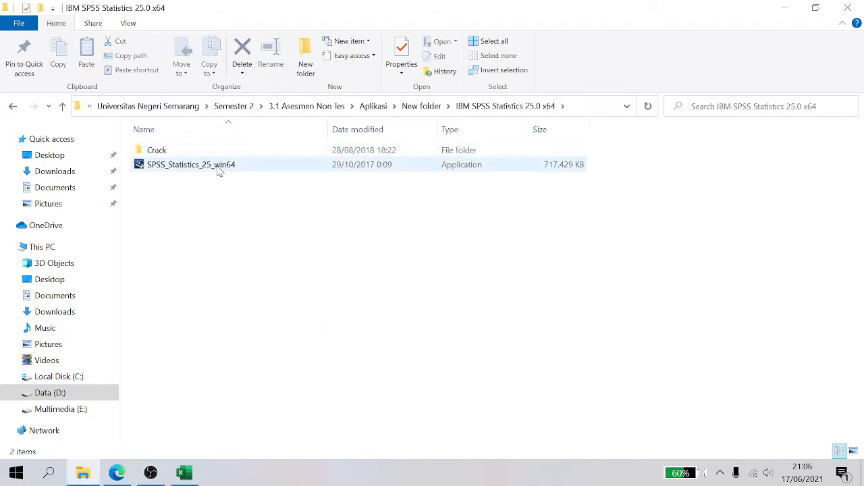
click(220, 170)
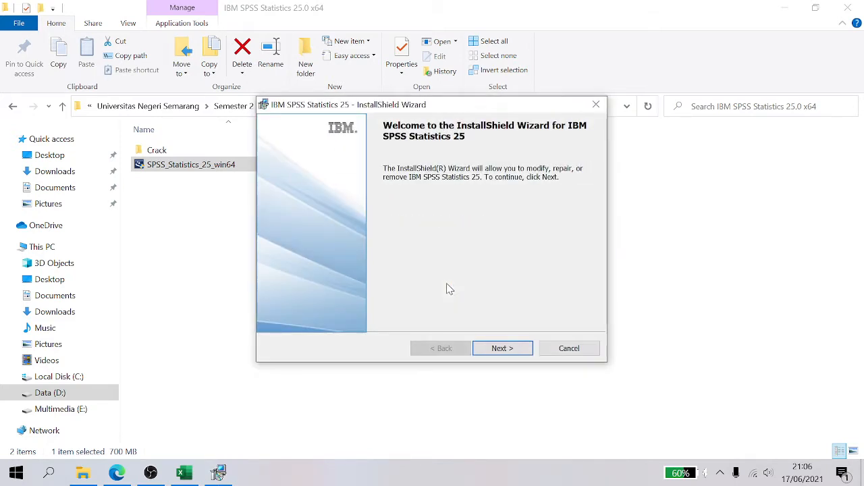
Advance the IBM SPSS Statistics 25 installer to its Program Maintenance page and cancel the installation
click(501, 349)
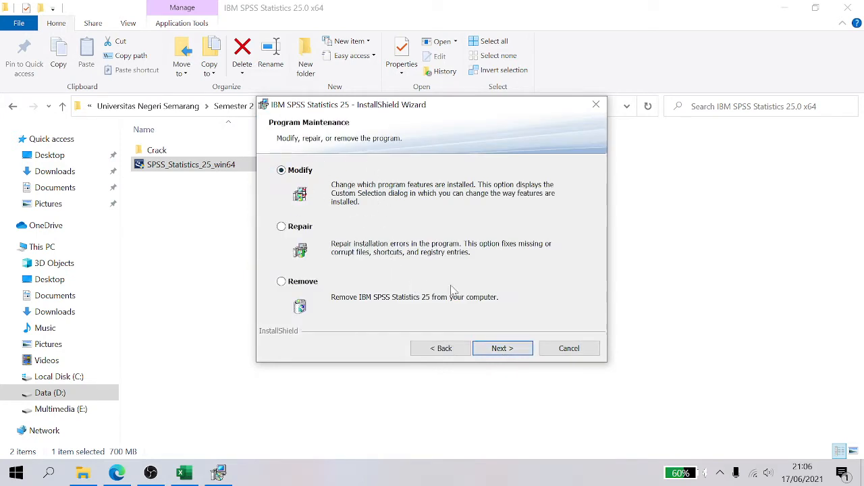
click(569, 349)
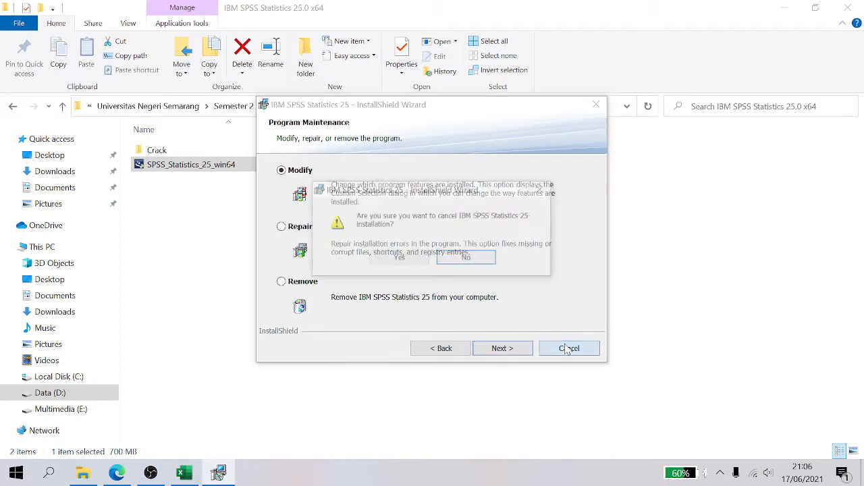
click(410, 259)
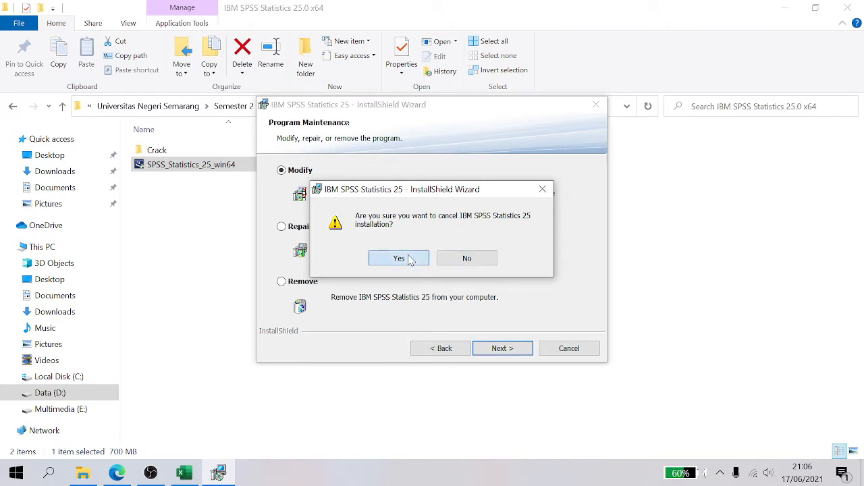
click(503, 348)
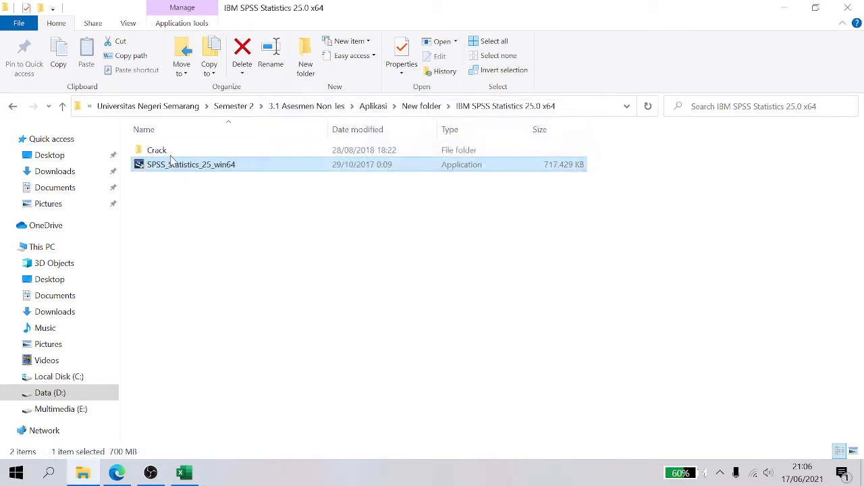
Open the Crack folder and copy all of its contents
double_click(193, 155)
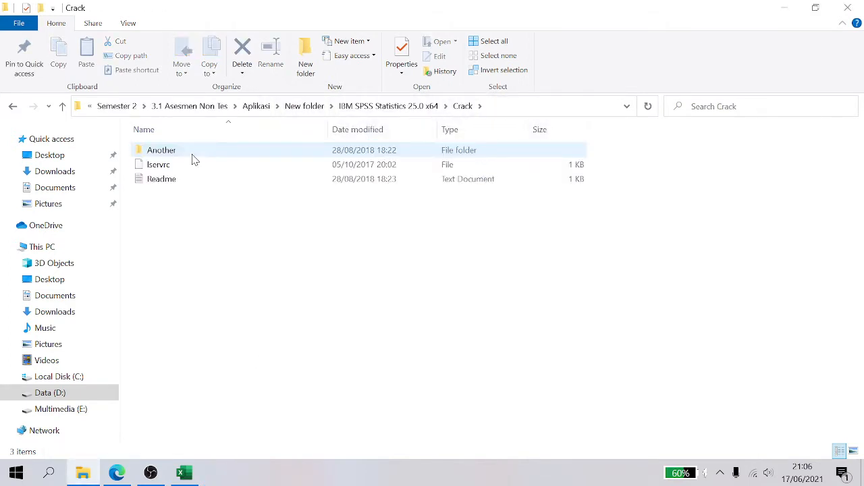
click(195, 168)
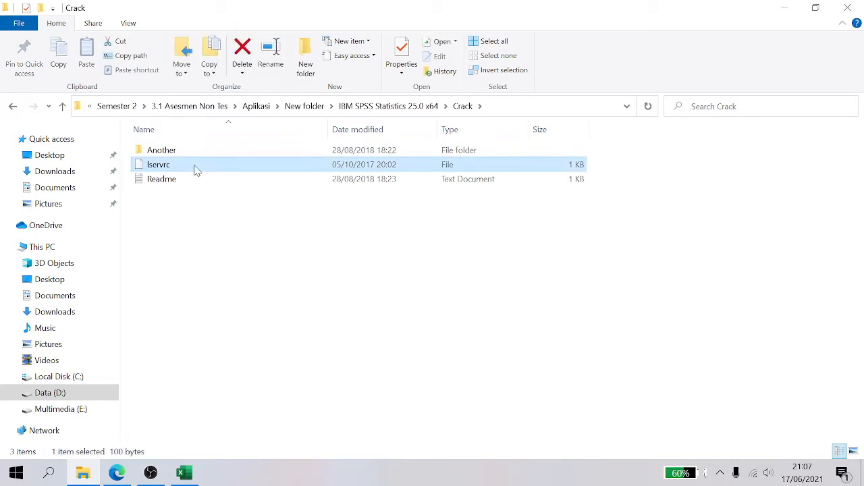
key(ctrl+a)
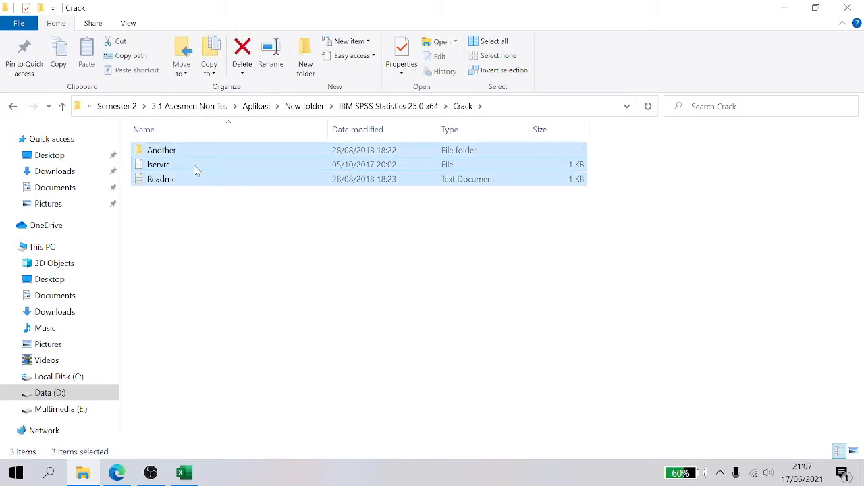
Go to the folder Program Files\IBM\SPSS\Statistics\25 on Local Disk (C:)
click(94, 380)
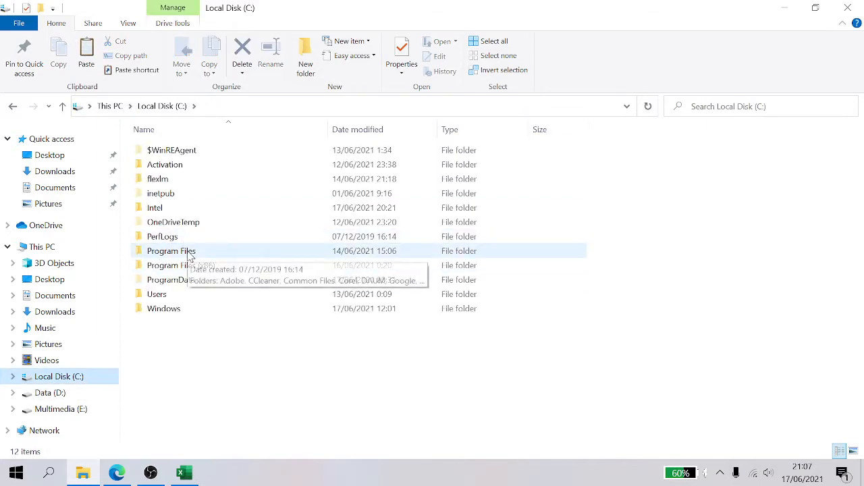
double_click(189, 254)
double_click(164, 252)
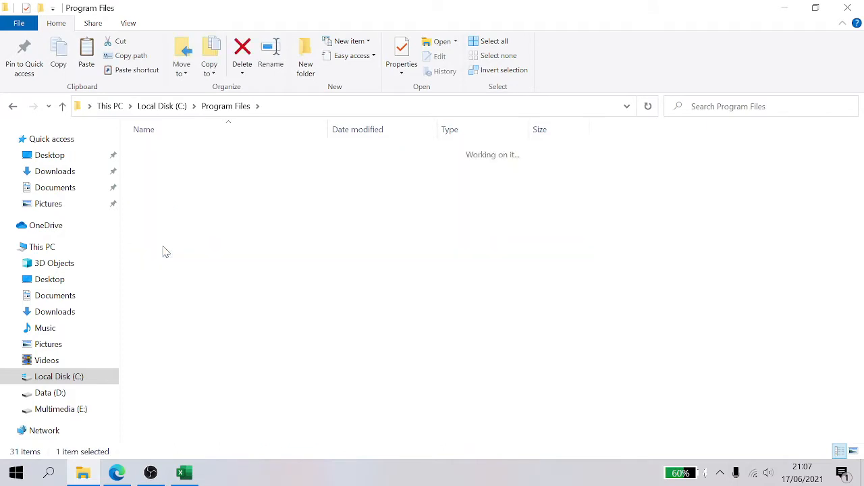
click(176, 157)
double_click(175, 156)
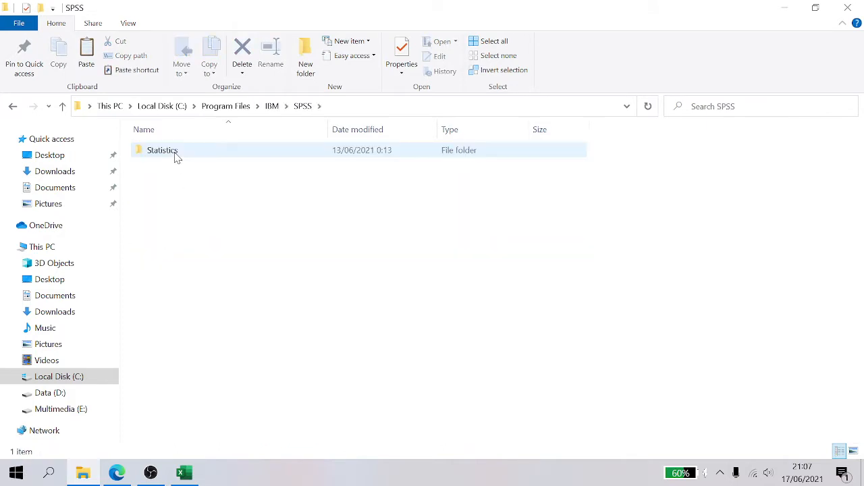
double_click(189, 161)
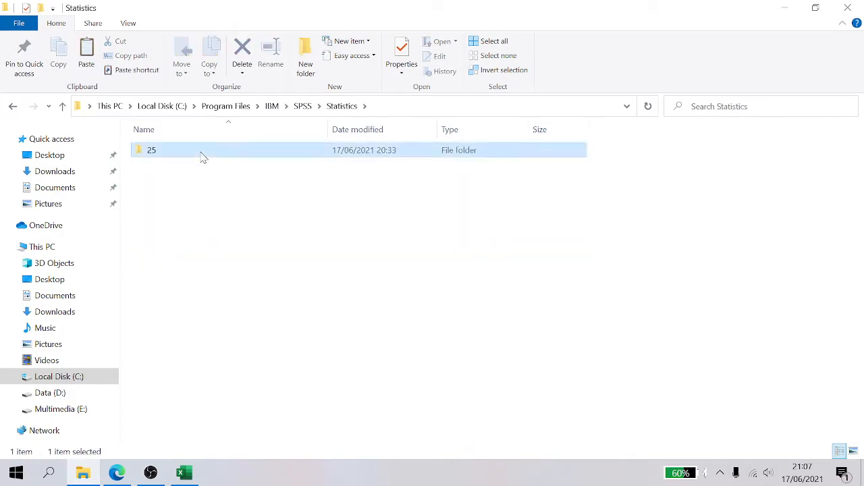
double_click(203, 156)
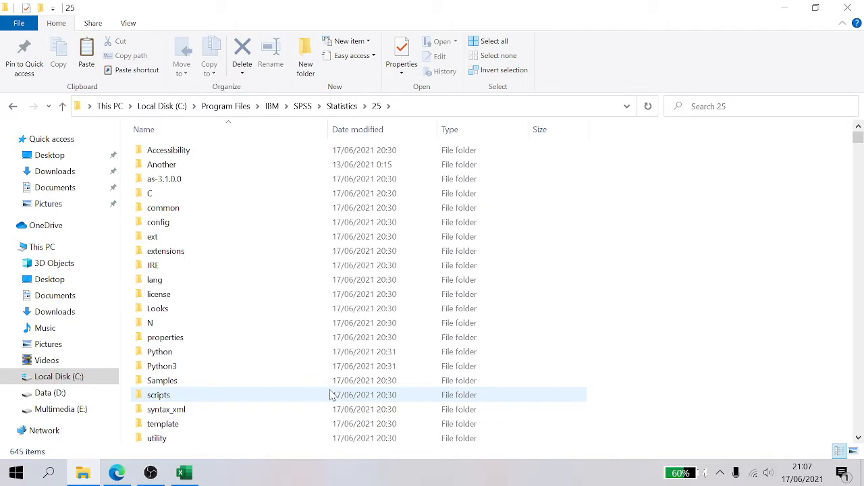
Paste the copied items into the 25 folder, replacing the existing files and granting administrator permission for all current items
key(ctrl+v)
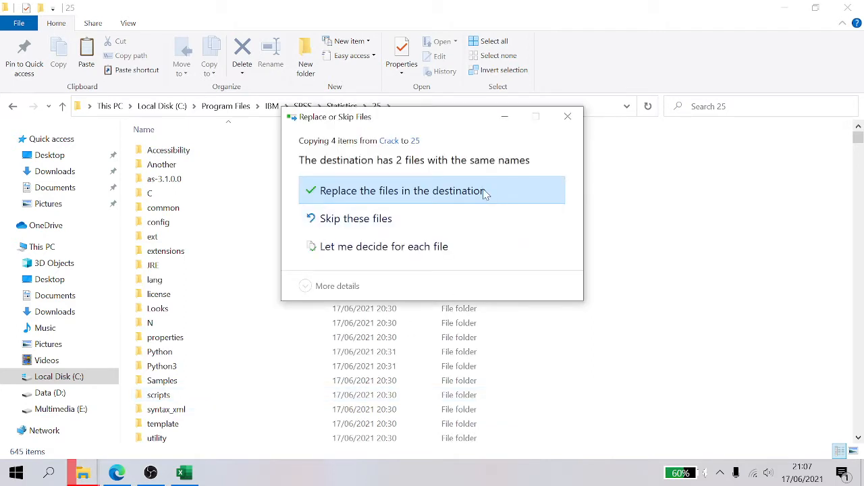
click(485, 194)
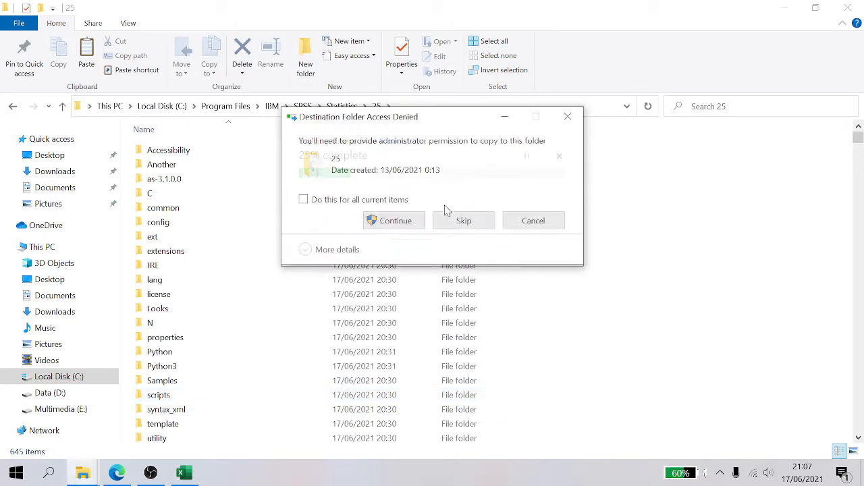
click(342, 206)
click(405, 221)
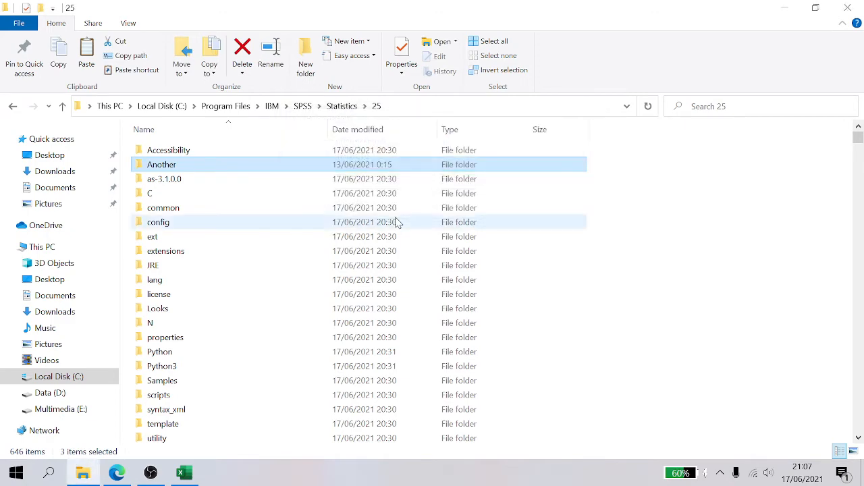
click(783, 206)
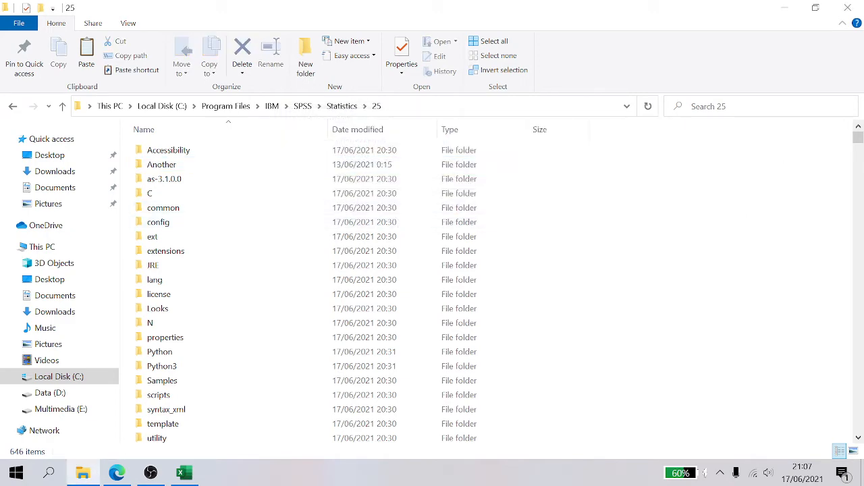
Minimize the open windows and launch IBM SPSS Statistics 25 by searching programs for "SP"
click(787, 9)
click(792, 9)
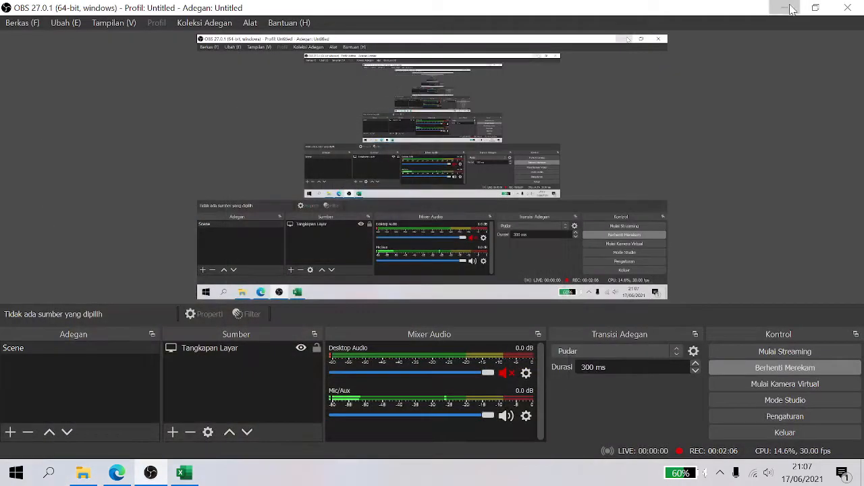
click(787, 9)
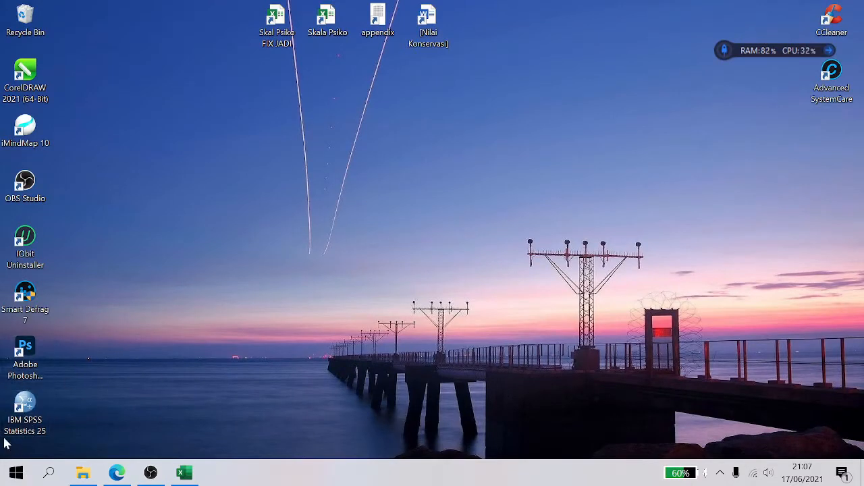
click(16, 473)
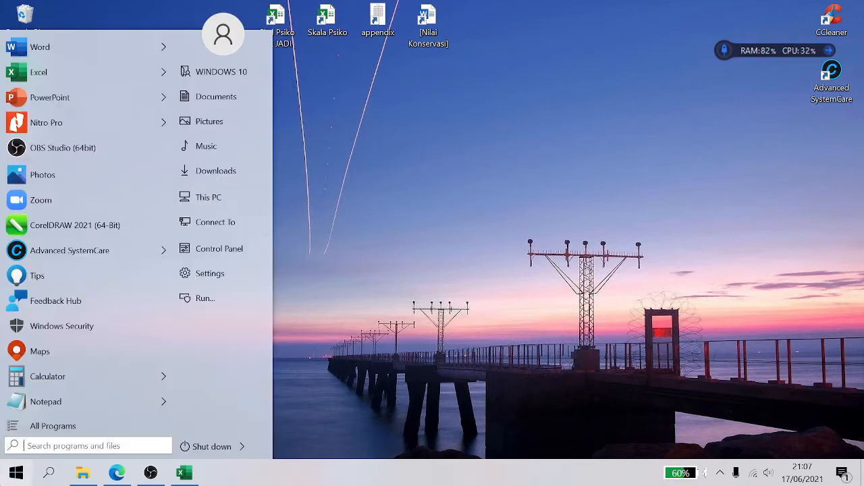
text(SP)
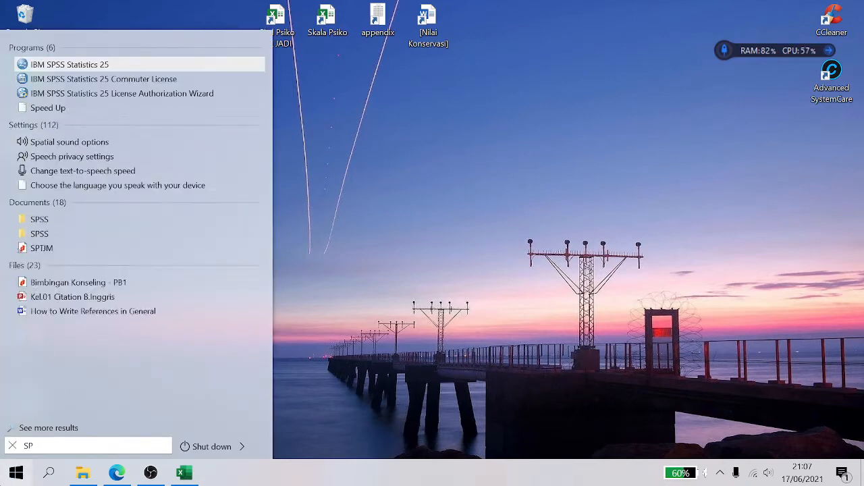
key(Return)
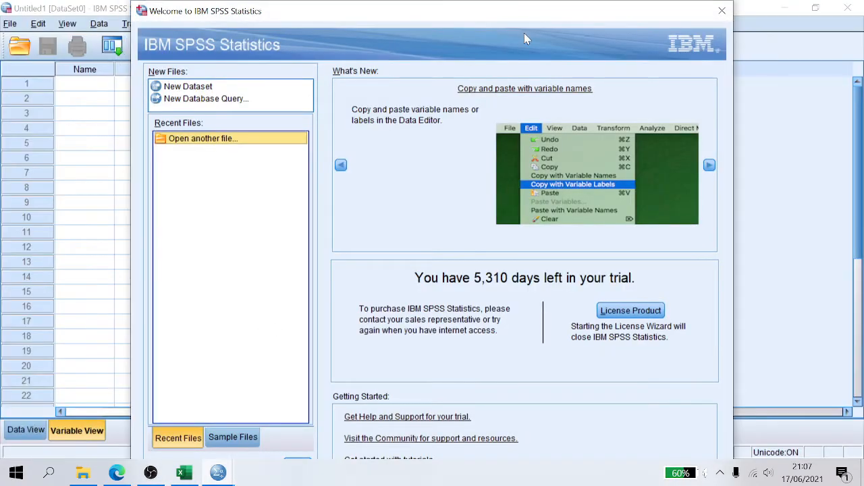
Close the SPSS welcome dialog and the Output1 viewer document, leaving the empty dataset in Data View
click(722, 11)
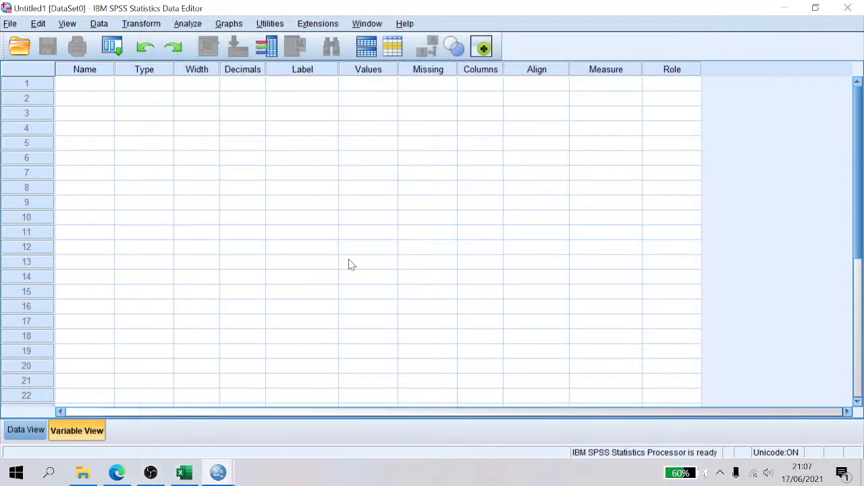
mouse_move(226, 466)
click(290, 421)
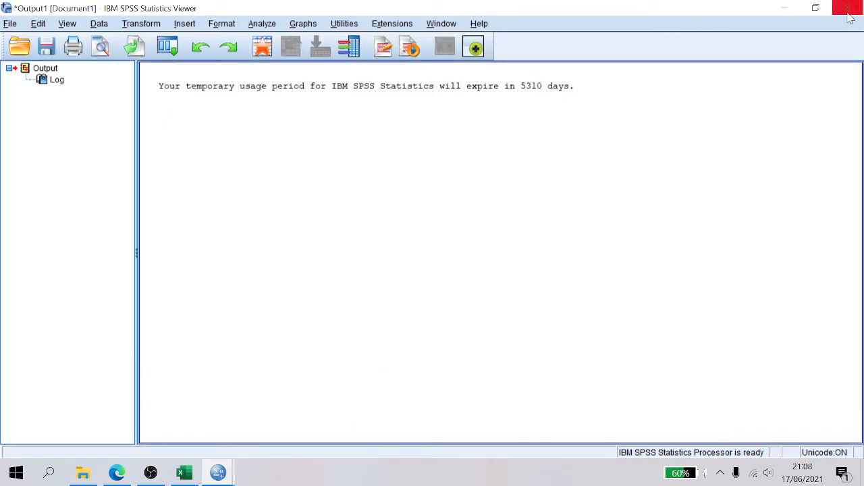
click(848, 9)
click(444, 259)
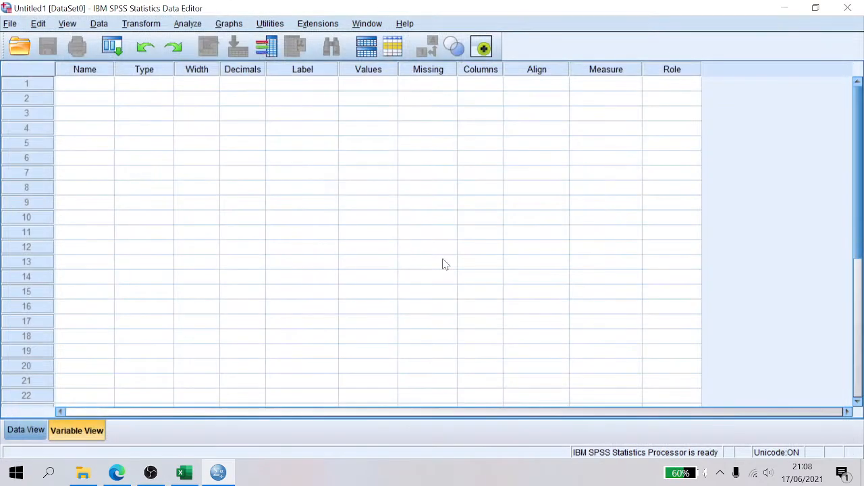
click(35, 434)
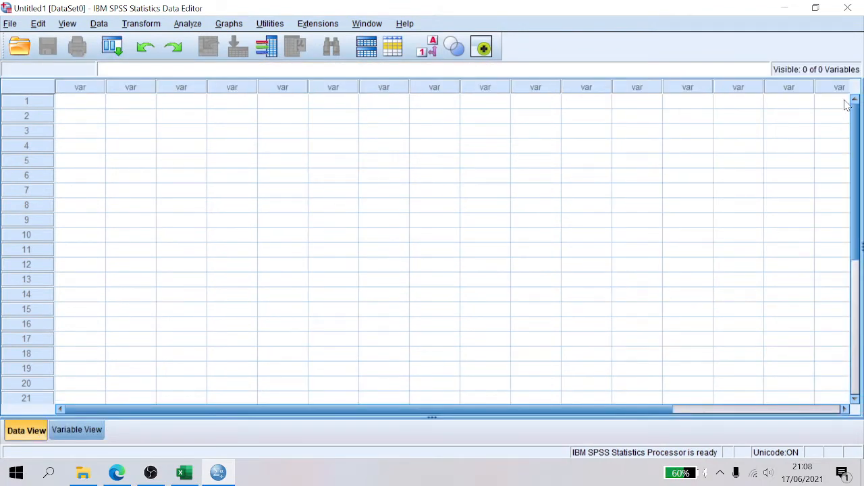
Minimize SPSS and bring up the workbook "Rekapan Skala Psikologis Ke-2 No Identity - Copy" in Excel
click(785, 8)
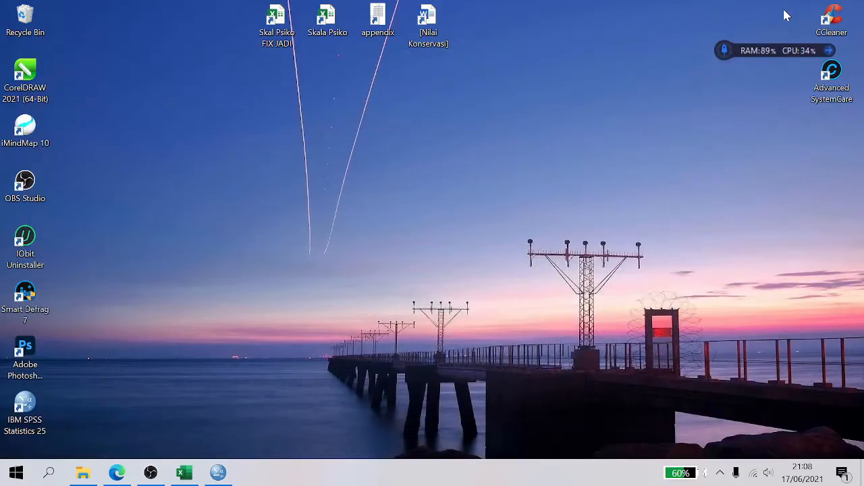
click(336, 34)
key(F2)
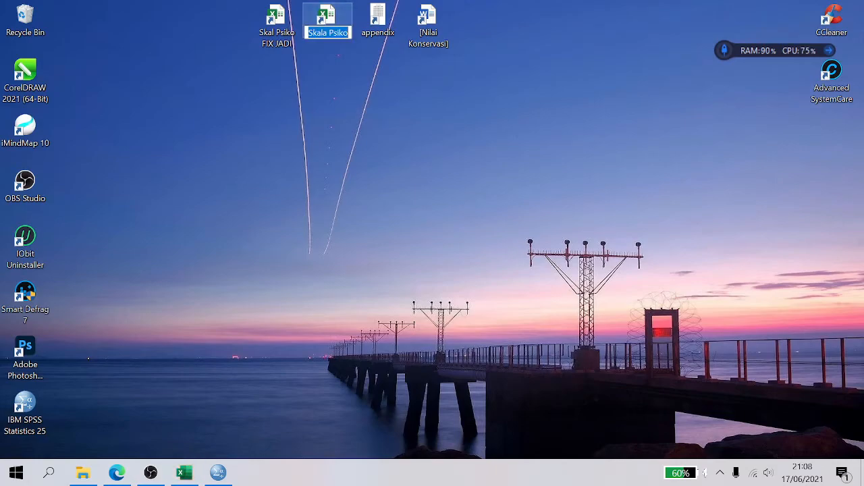
key(Return)
key(Return)
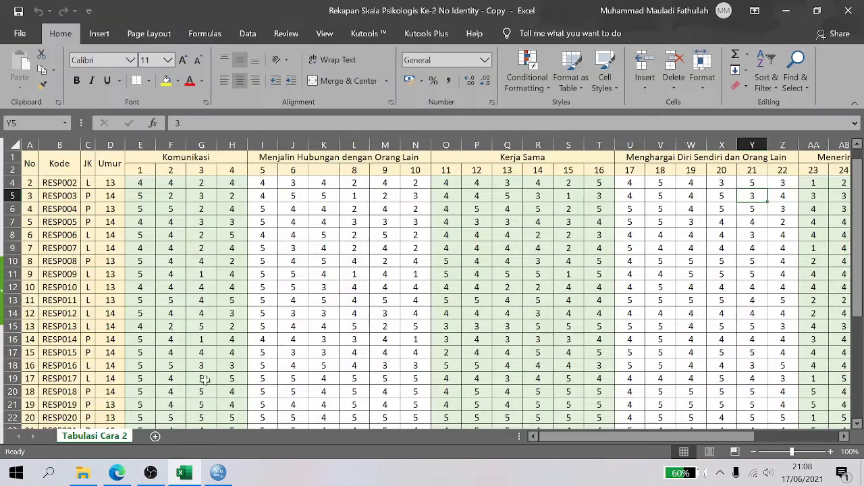
Examine the scores in row 4 from the first Komunikasi item across to the Total column, returning to cell E4
click(263, 181)
click(129, 182)
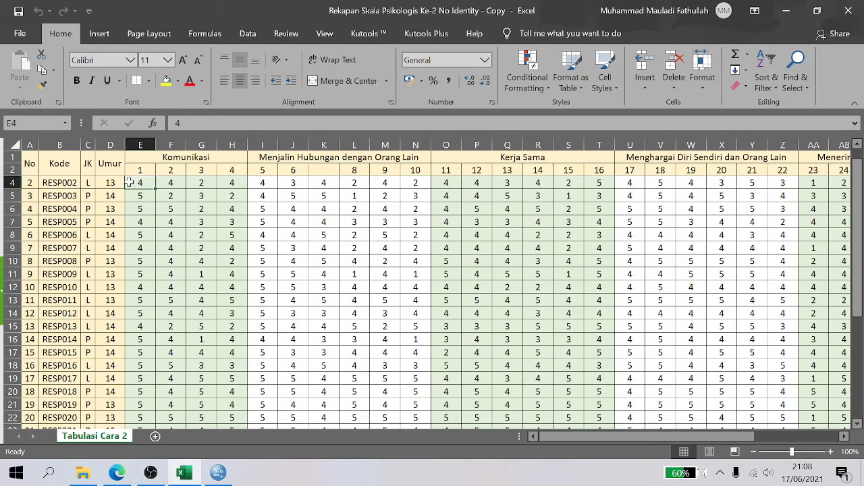
key(Right)
key(Right)
key(Right)
key(Right)
key(Right)
key(Right)
key(Right)
key(Right)
key(Right)
key(Right)
key(Right)
key(Right)
key(Right)
key(Right)
key(Right)
key(Right)
key(Right)
key(Right)
key(Right)
key(Right)
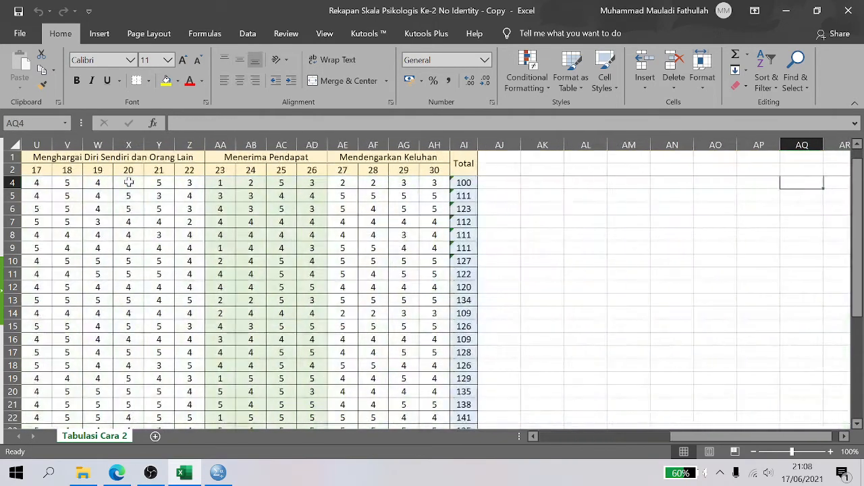
key(Left)
key(Left)
key(Left)
key(Left)
key(Left)
key(Left)
key(Left)
key(Left)
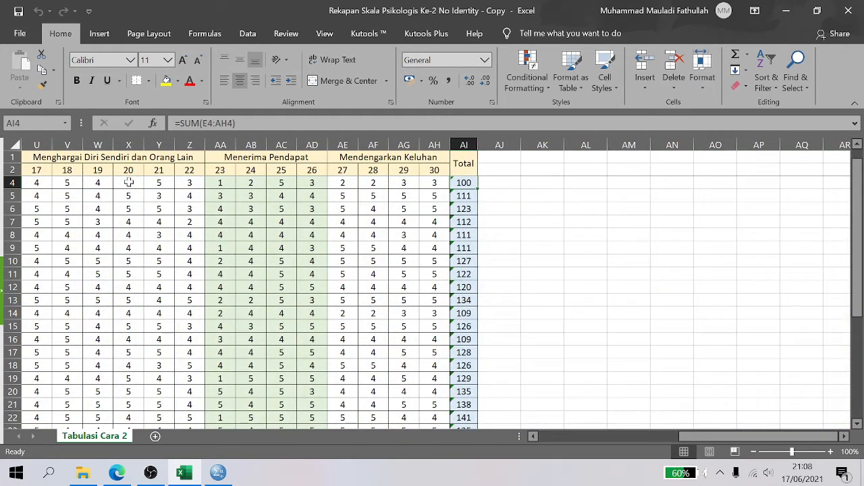
key(Left)
key(Left)
key(Left)
key(Left)
key(Left)
key(Left)
key(Left)
key(Left)
key(Left)
key(Left)
key(Left)
key(Left)
key(Left)
key(Left)
key(Left)
key(Left)
key(Left)
key(Left)
key(Left)
key(Left)
key(Left)
key(Left)
key(Left)
key(Left)
key(Left)
key(Left)
key(Left)
key(Left)
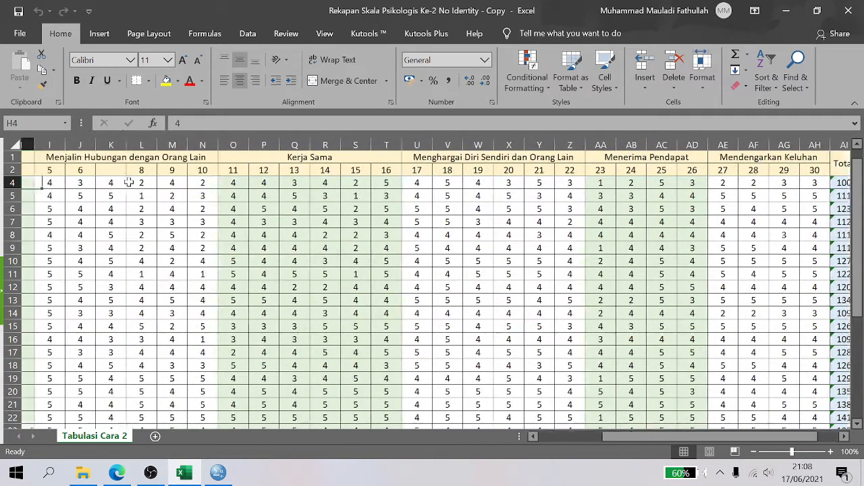
key(Right)
key(Right)
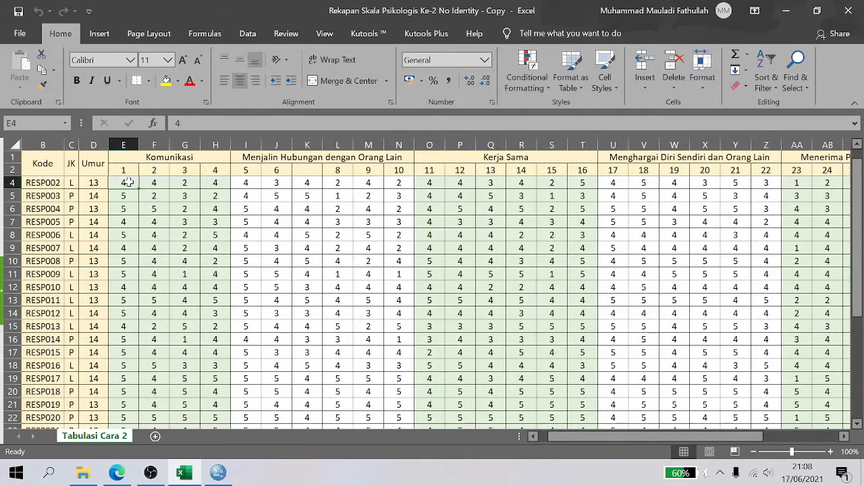
Copy all item scores together with the Total column, cells E4 to AI34
key(shift+Right)
key(shift+Down)
key(shift+Down)
key(shift+Down)
key(shift+Down)
key(shift+Down)
key(shift+Down)
key(shift+Down)
key(shift+Down)
key(shift+Down)
key(shift+Down)
key(shift+Down)
key(shift+Down)
key(shift+Down)
key(shift+Down)
key(shift+Down)
key(shift+Down)
key(shift+Down)
key(shift+Down)
key(shift+Down)
key(shift+Down)
key(shift+Down)
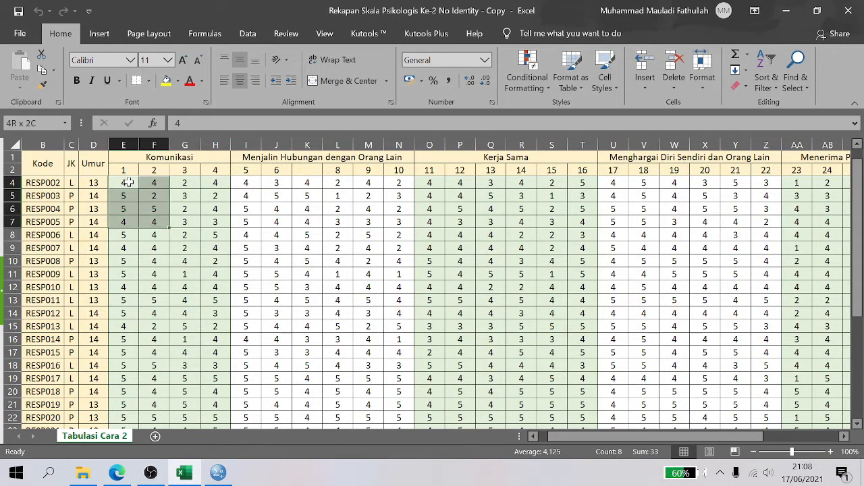
key(shift+Up)
key(shift+Up)
key(shift+Up)
key(shift+Up)
key(shift+Up)
key(shift+Up)
key(shift+Up)
key(shift+Up)
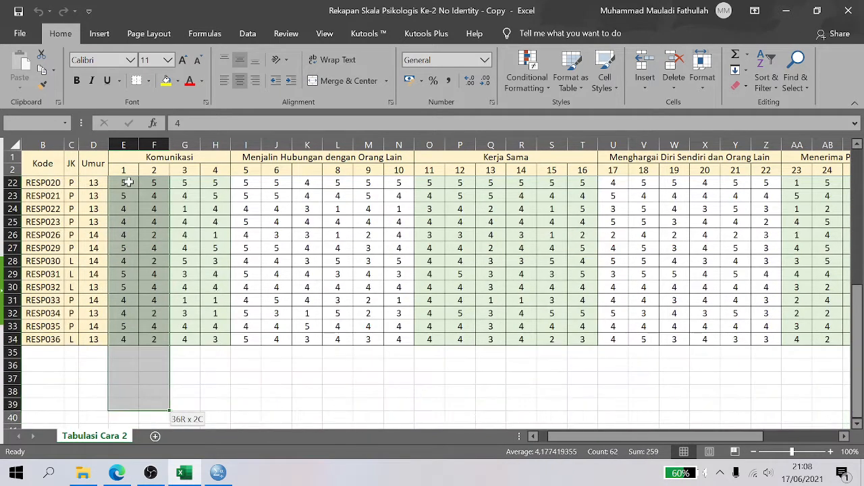
key(shift+Down)
key(shift+Down)
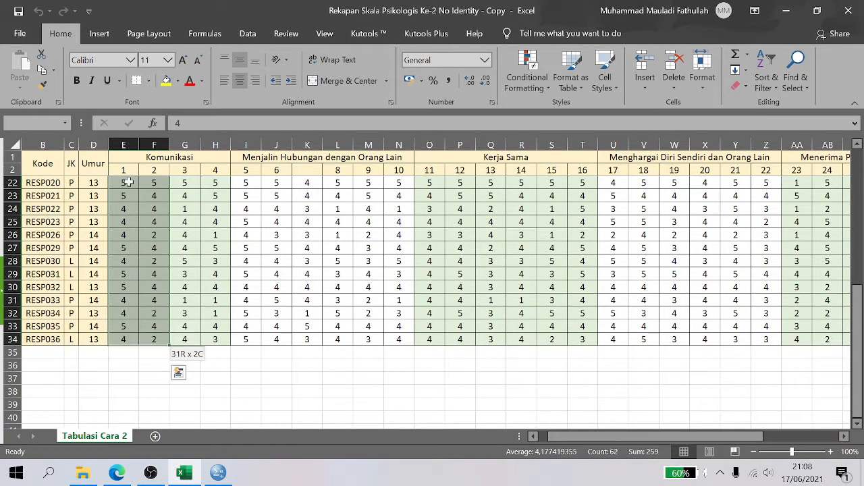
key(shift+Right)
key(shift+Right)
key(shift+Right)
key(shift+Right)
key(shift+Right)
key(shift+Right)
key(shift+Right)
key(shift+Right)
key(shift+Right)
key(shift+Right)
key(shift+Right)
key(shift+Right)
key(shift+Right)
key(shift+Right)
key(shift+Right)
key(shift+Right)
key(shift+Right)
key(shift+Right)
key(shift+Right)
key(shift+Right)
key(shift+Right)
key(shift+Right)
key(shift+Right)
key(shift+Right)
key(shift+Right)
key(shift+Right)
key(shift+Right)
key(shift+Right)
key(shift+Right)
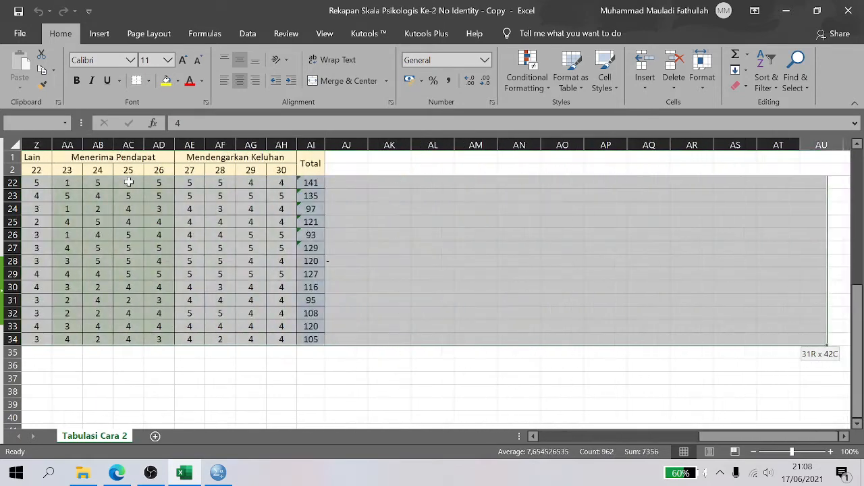
key(shift+Left)
key(shift+Left)
key(shift+Left)
key(shift+Left)
key(shift+Left)
key(shift+Left)
key(shift+Left)
key(shift+Left)
key(shift+Left)
key(shift+Left)
key(shift+Left)
key(shift+Left)
key(shift+Left)
key(shift+Left)
key(shift+Right)
key(shift+Right)
key(shift+Right)
key(shift+Right)
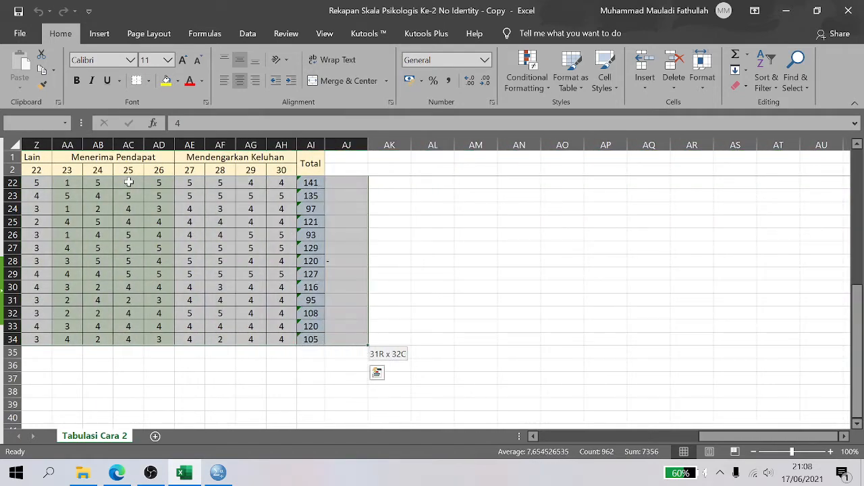
key(shift+Left)
key(ctrl+c)
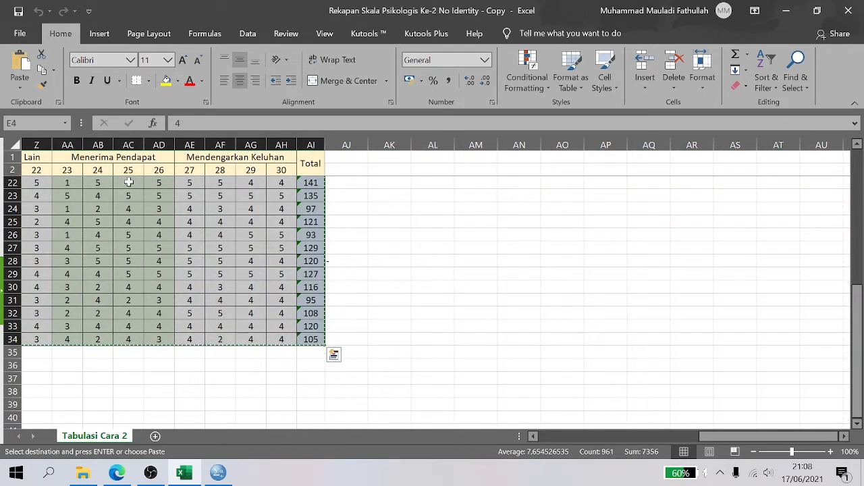
Switch to SPSS and paste the copied scores into the empty dataset, starting at the first cell of row 1
click(213, 473)
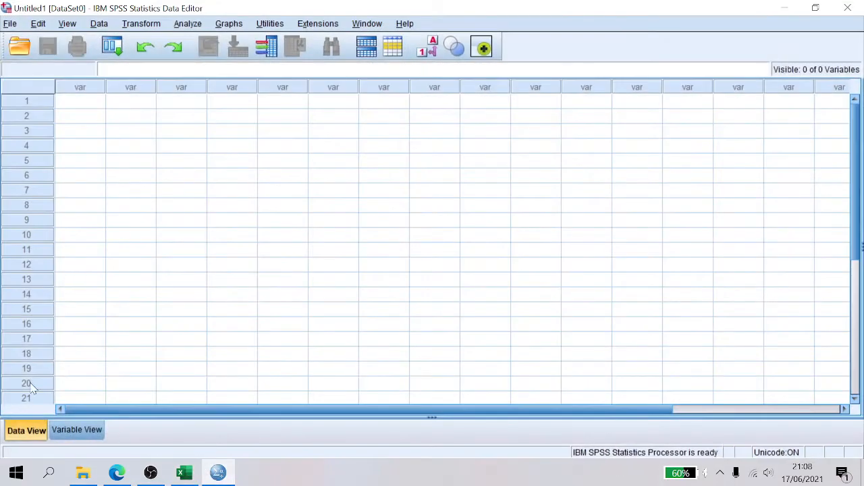
click(95, 108)
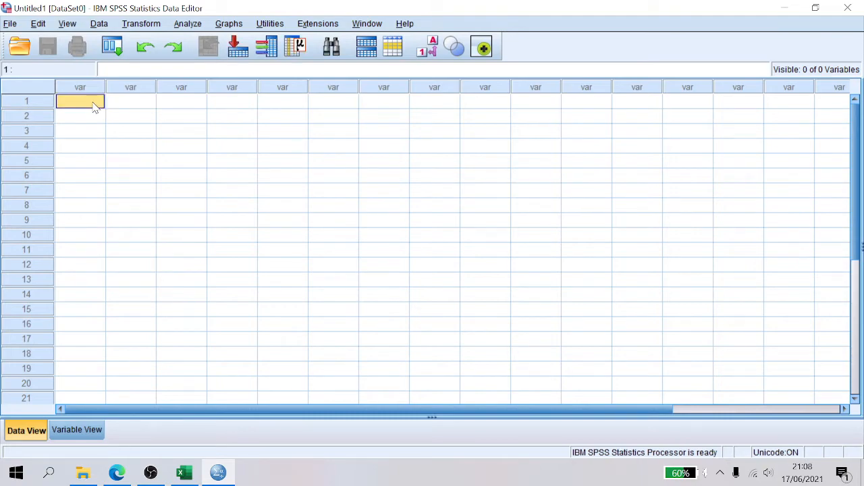
key(ctrl+v)
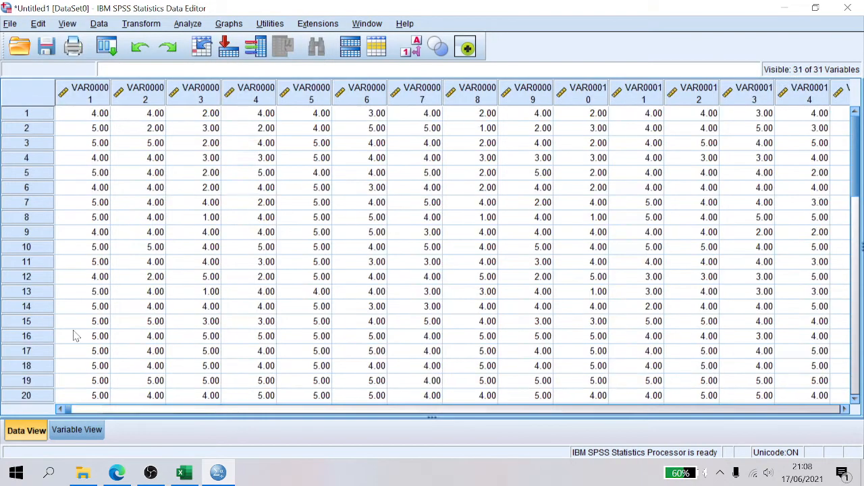
In Variable View, replace every "VAR000" in the Name column with "X" and close Find and Replace
click(76, 430)
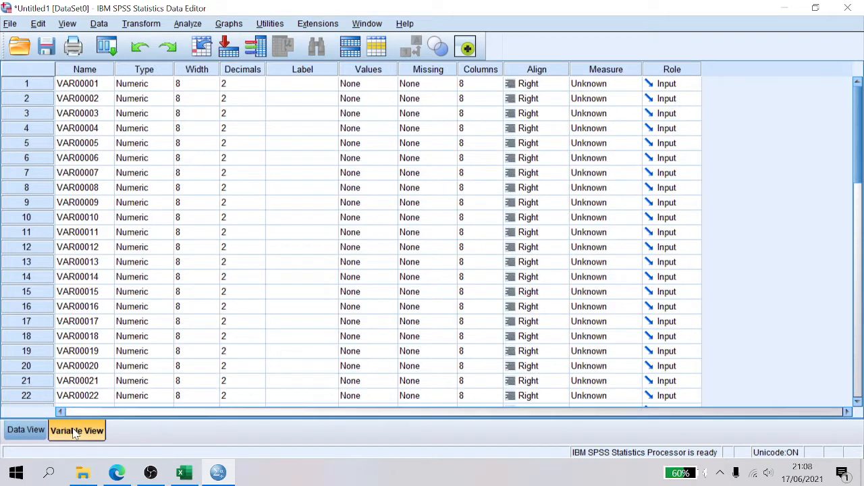
click(95, 71)
right_click(95, 77)
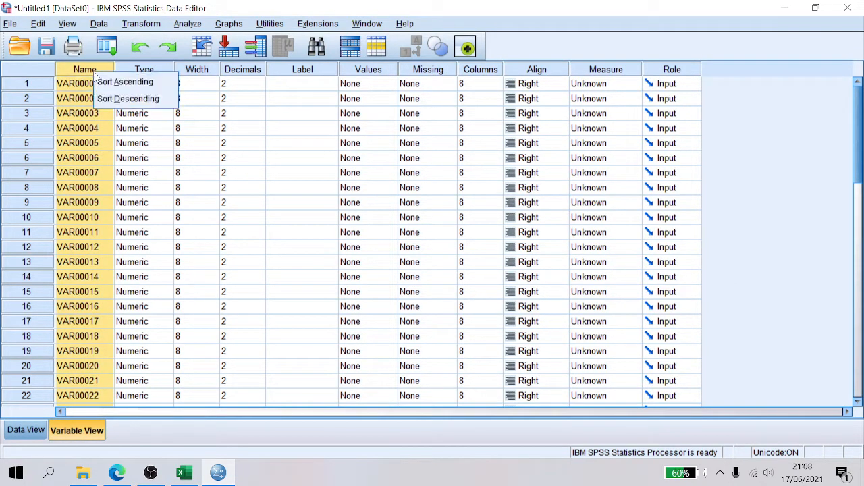
click(81, 70)
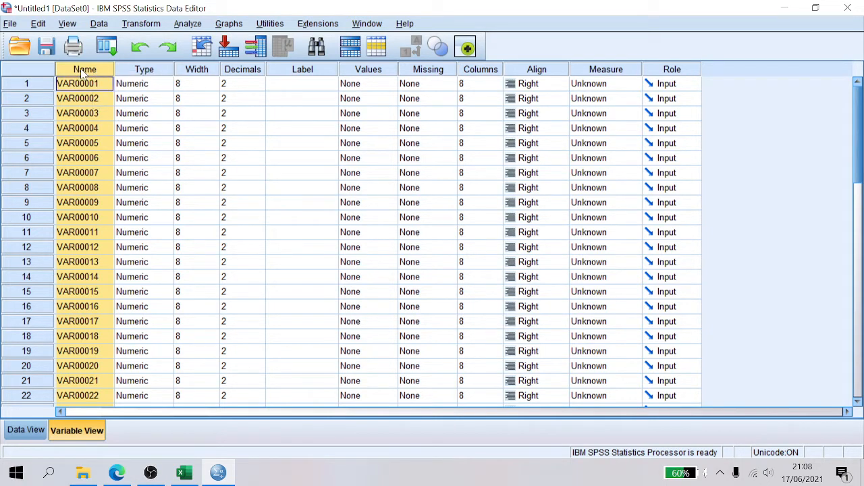
key(ctrl+f)
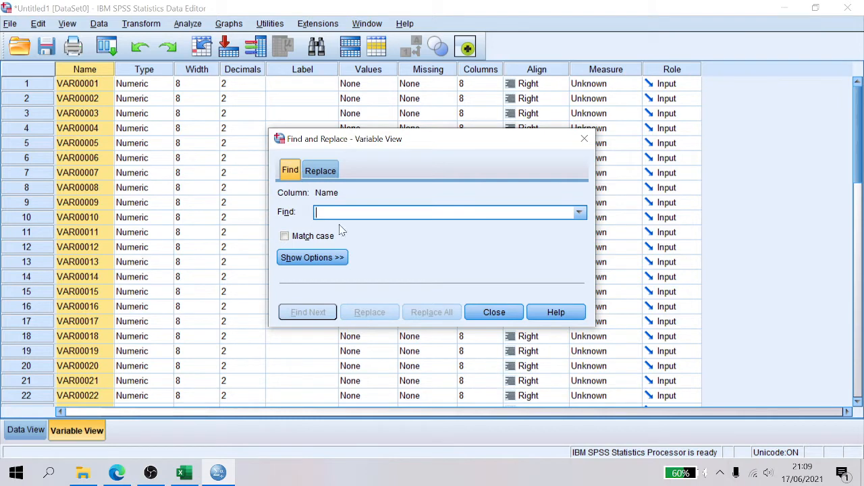
click(329, 176)
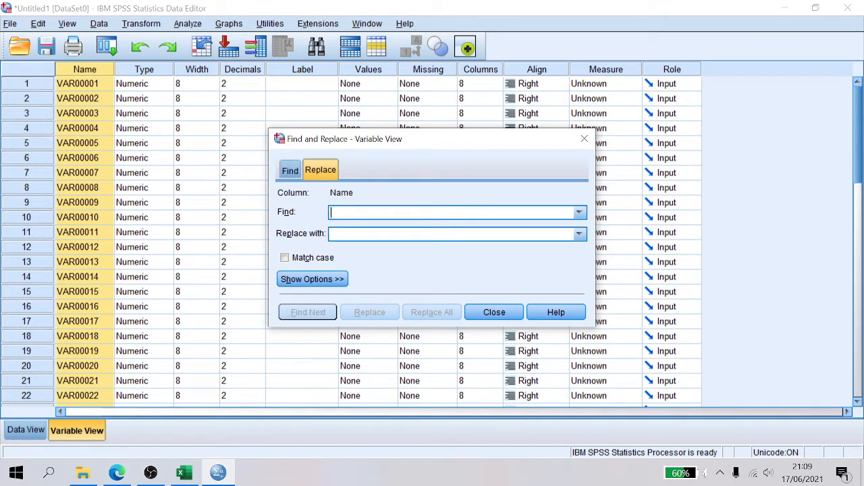
text(var)
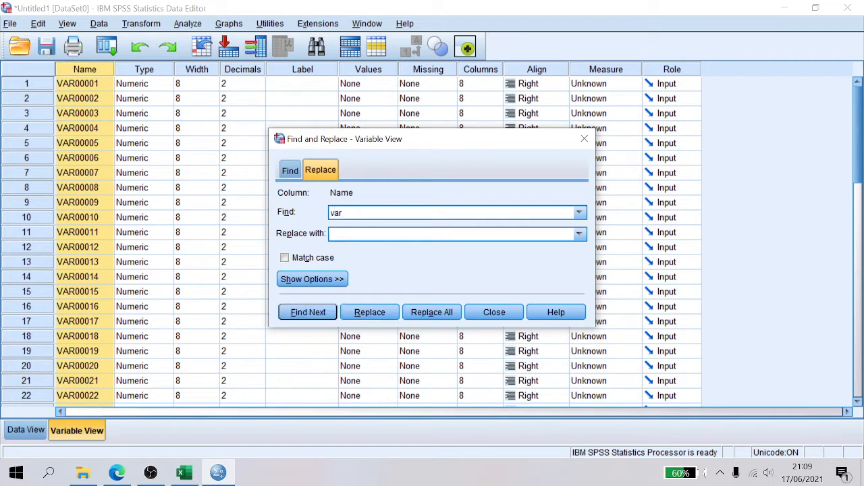
key(BackSpace)
key(BackSpace)
key(BackSpace)
text(VA)
click(439, 312)
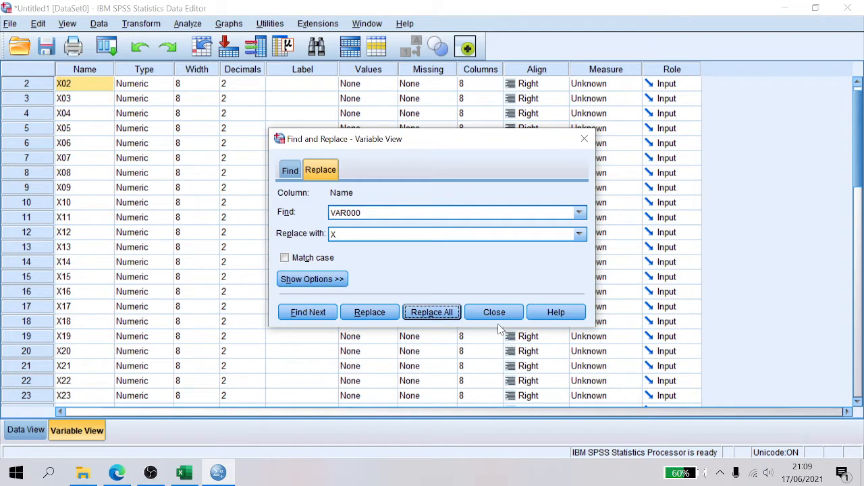
click(494, 312)
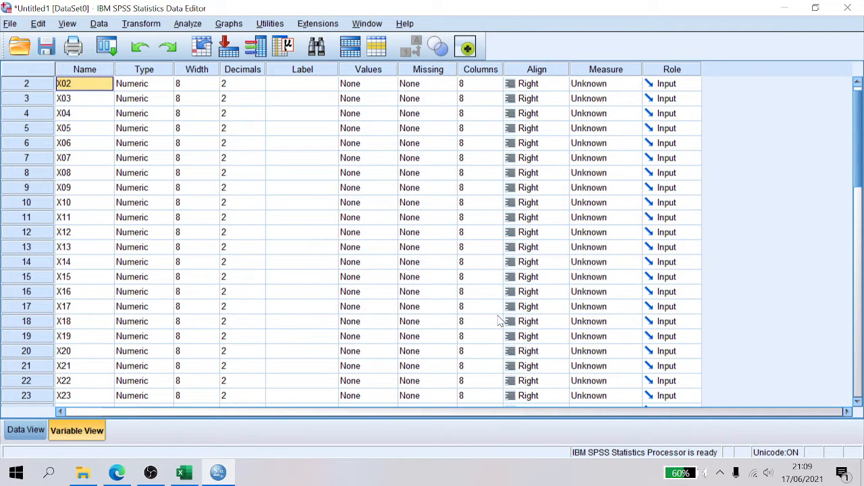
Run a two-tailed Pearson bivariate correlation on all variables, X01 through the last one, flagging significant correlations
click(189, 24)
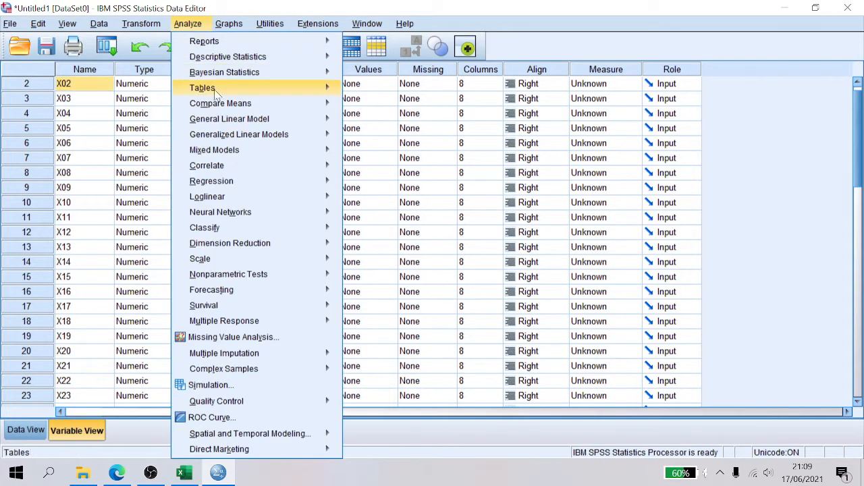
mouse_move(234, 167)
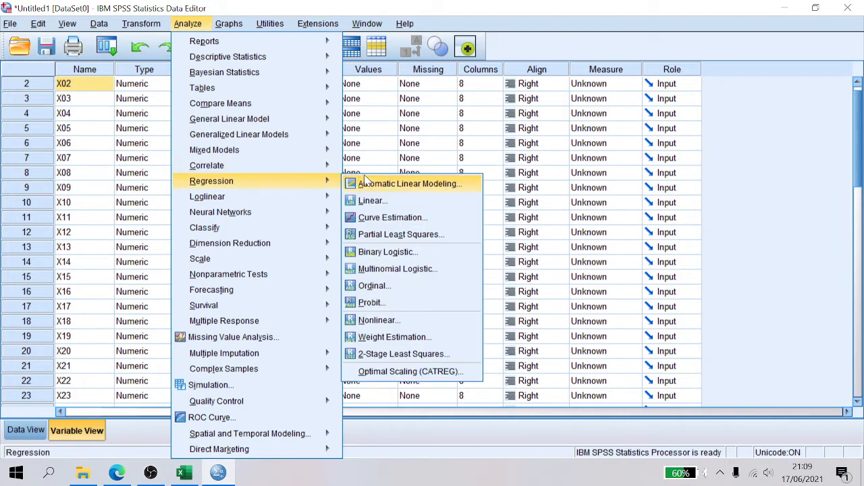
click(370, 168)
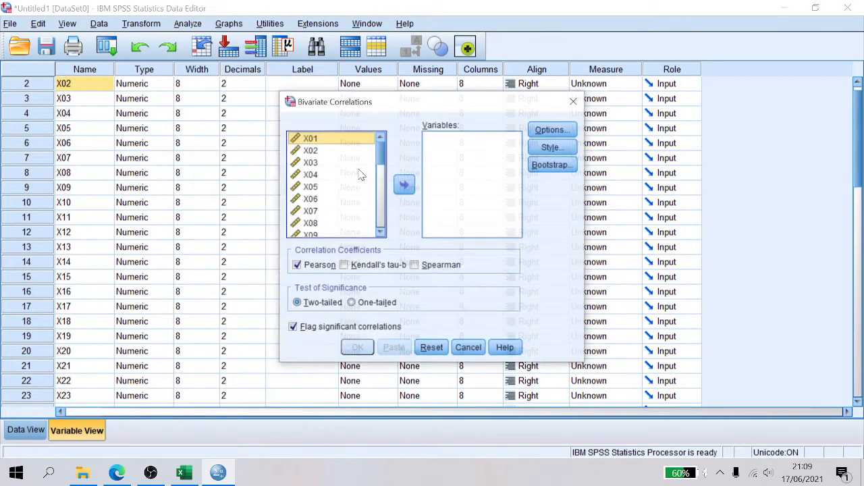
click(350, 177)
key(ctrl+a)
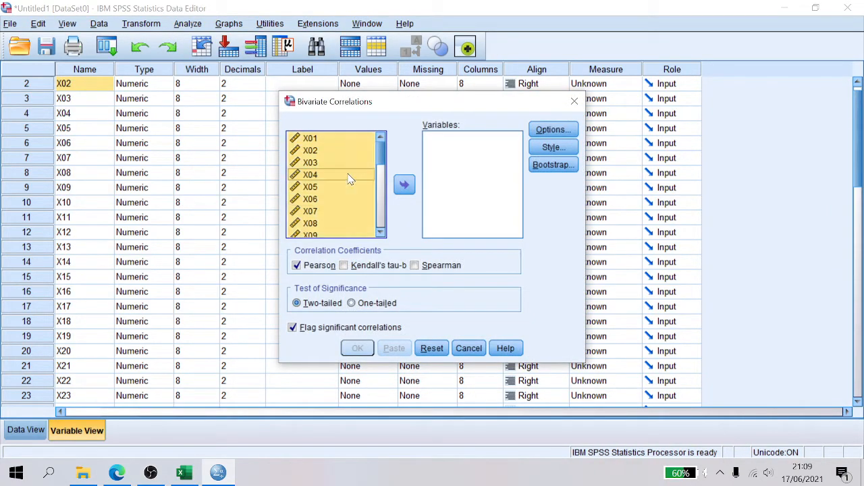
click(405, 190)
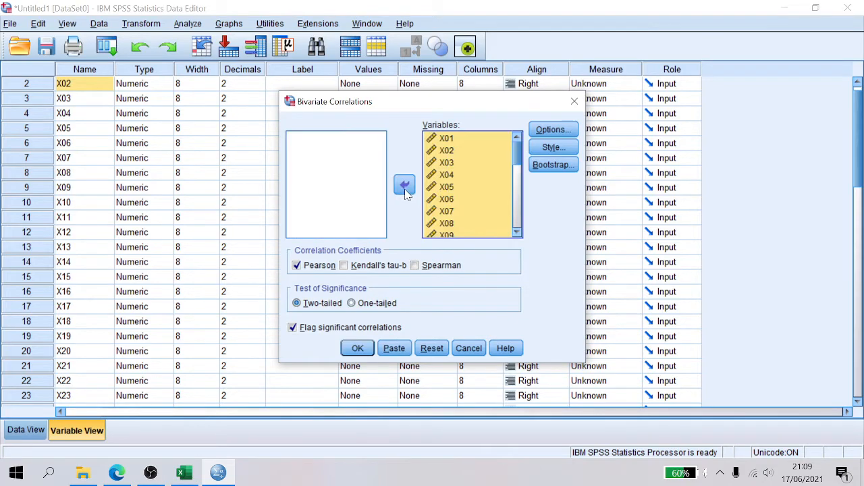
click(358, 349)
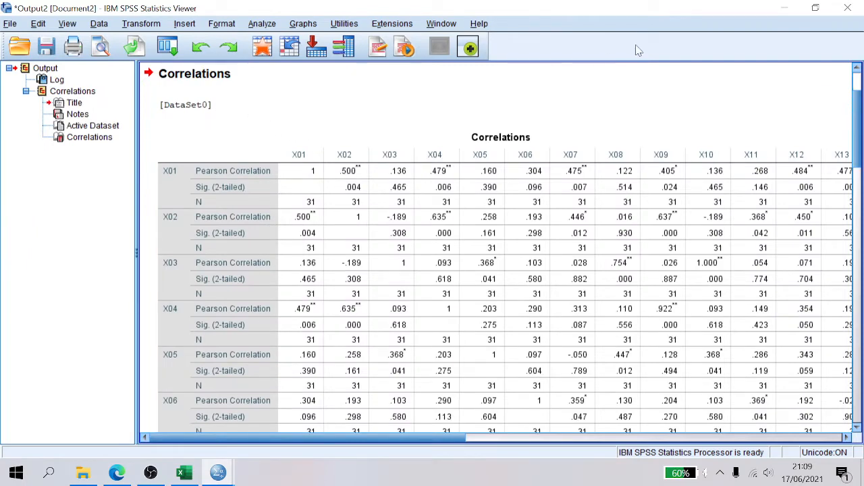
Minimize the SPSS windows and open the appendix PDF from the desktop in Nitro Pro, maximized
click(782, 7)
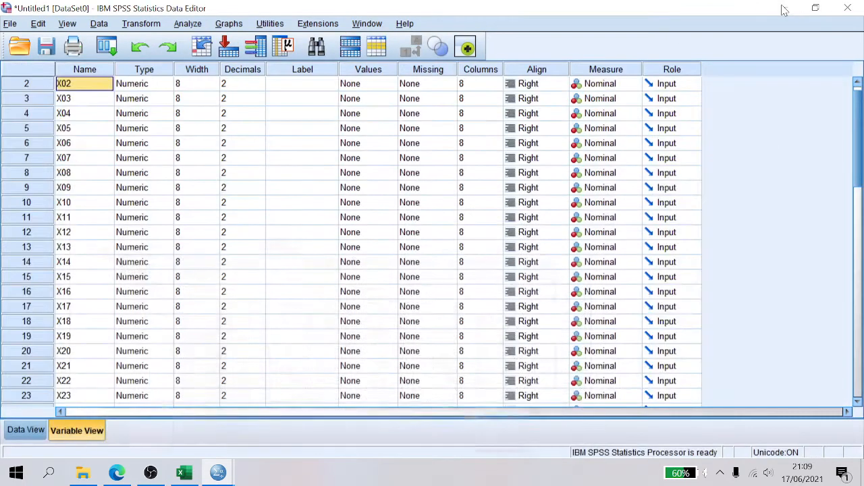
click(782, 8)
click(783, 10)
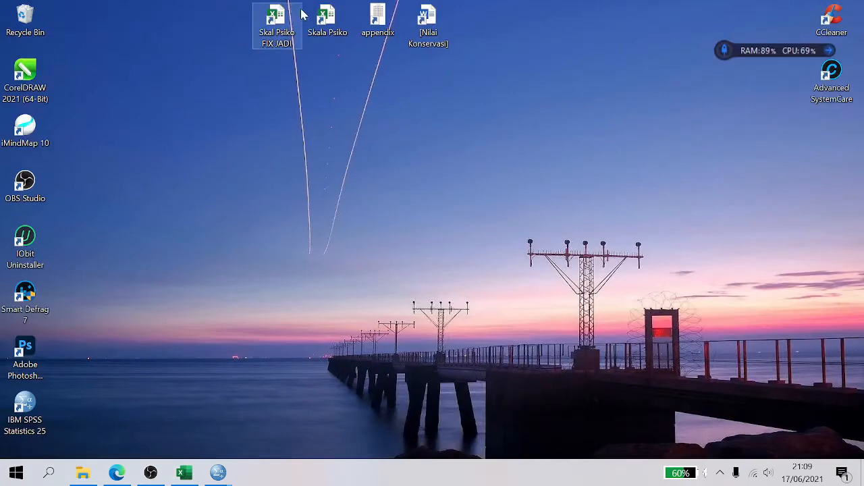
double_click(375, 29)
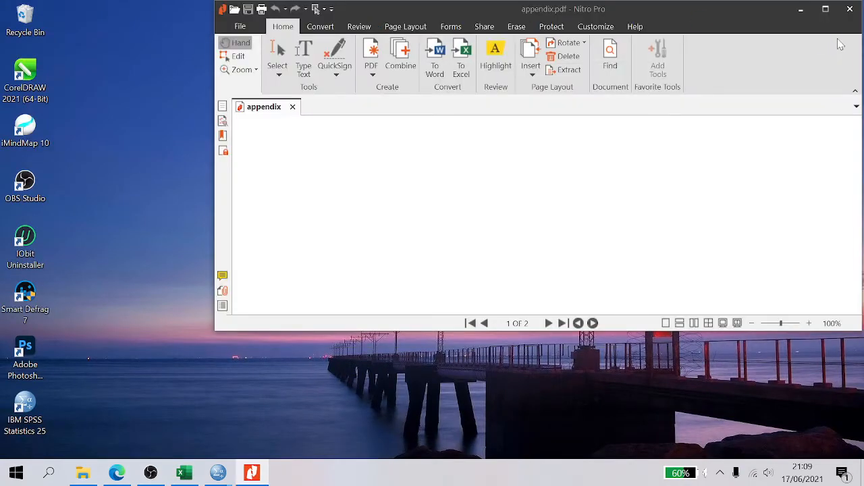
click(825, 10)
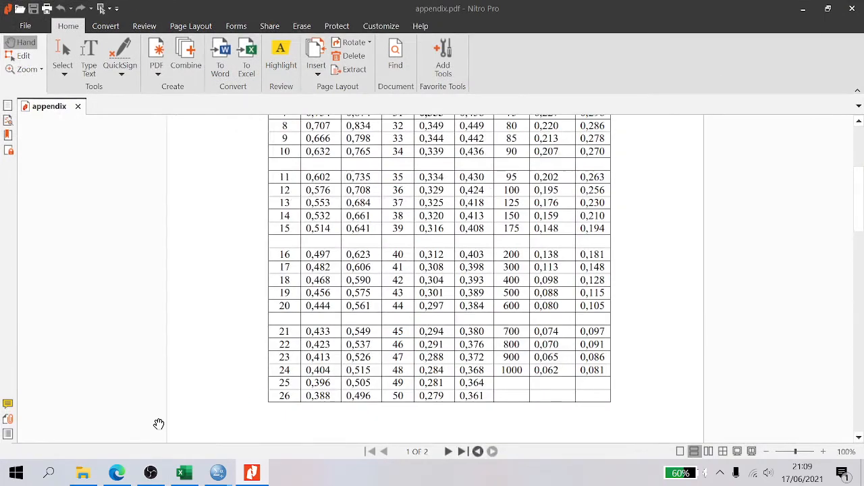
Check the last respondent number in the Excel tabulation and find the matching N in the PDF's "Tabel Nilai r Product Moment"
click(196, 412)
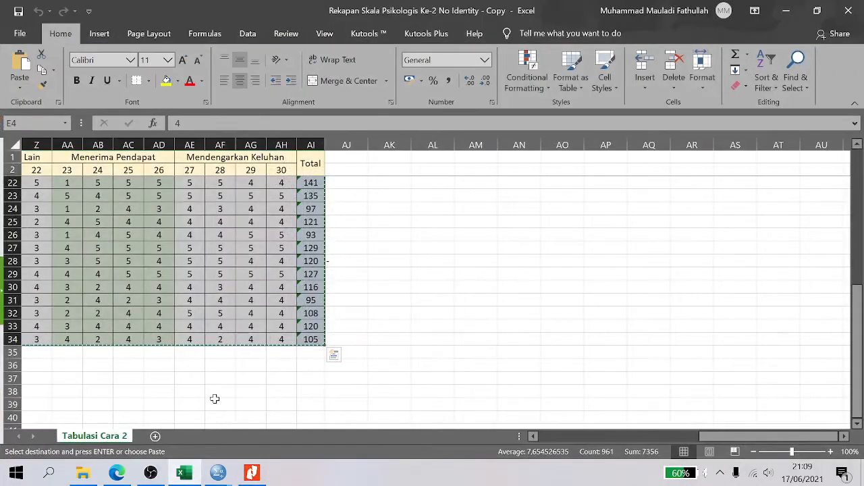
drag(706, 437, 506, 443)
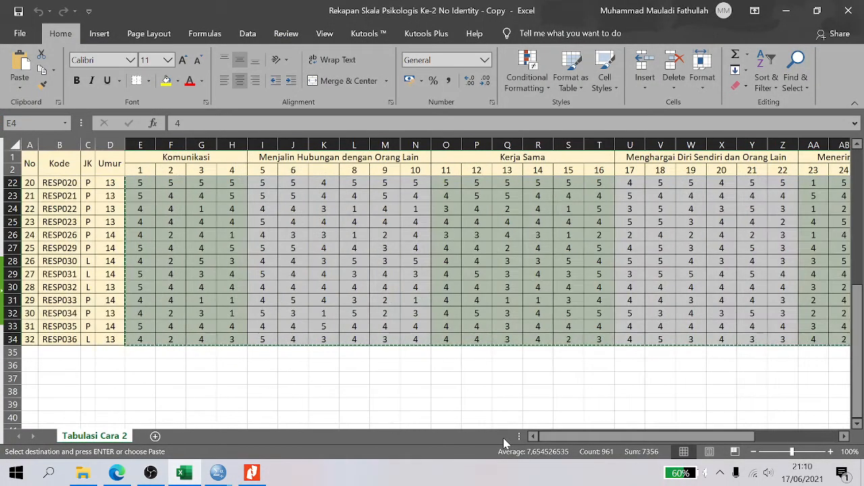
click(247, 478)
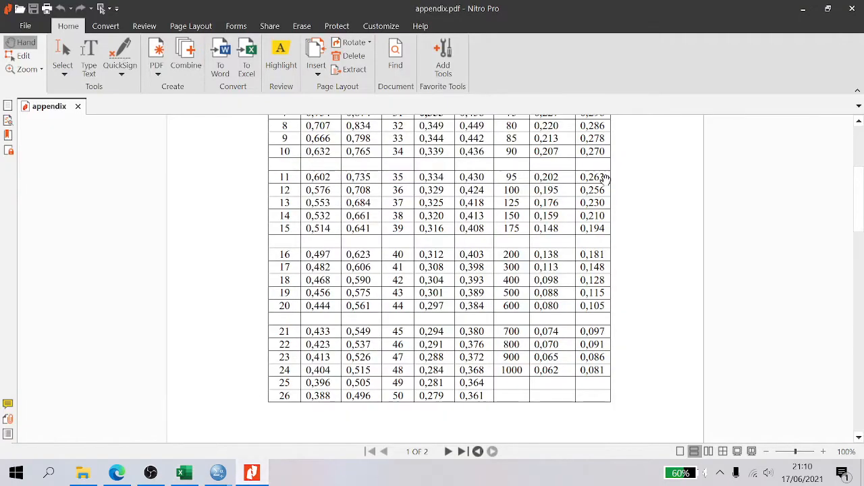
drag(859, 215, 860, 187)
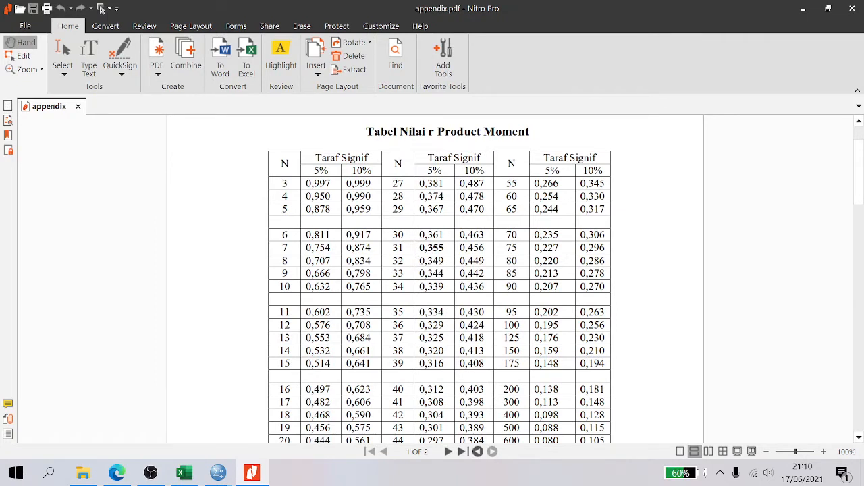
Tile the SPSS Correlations output and the appendix PDF side by side, with the correlation table's X31 column in view
mouse_move(219, 471)
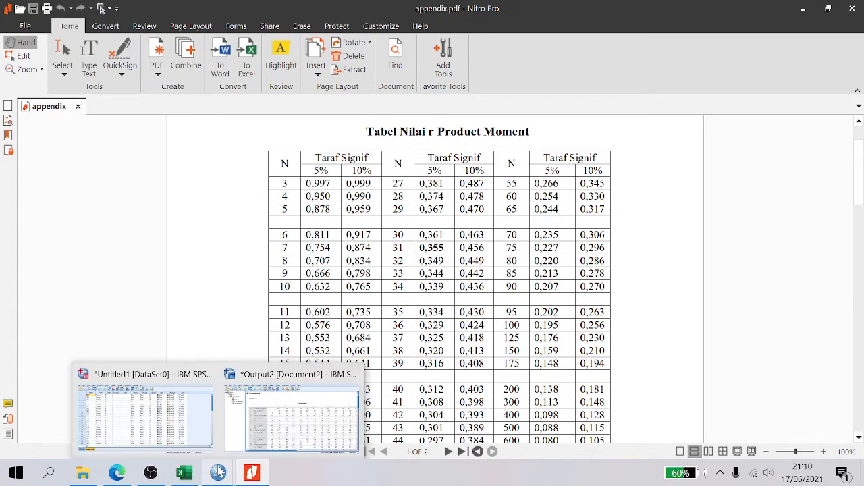
click(262, 420)
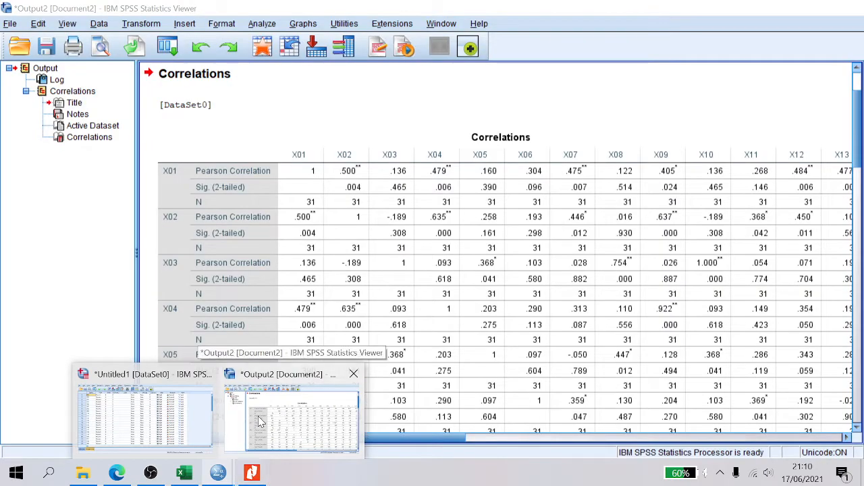
drag(442, 438, 825, 438)
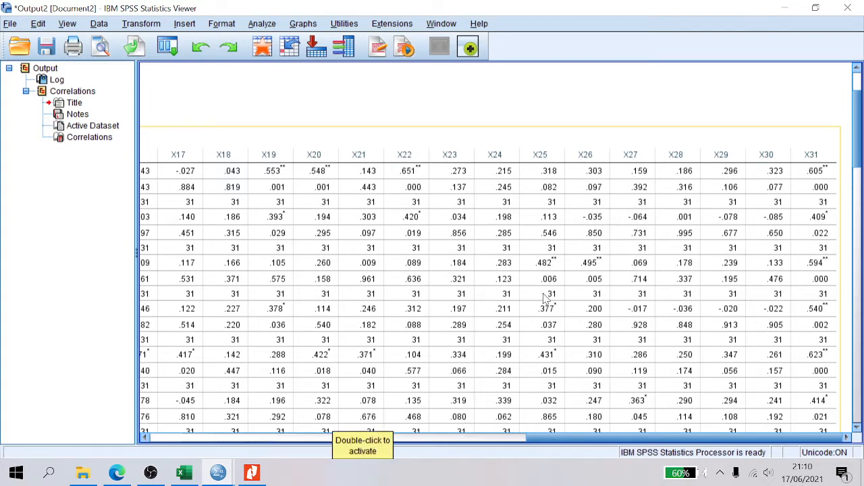
key(super+Right)
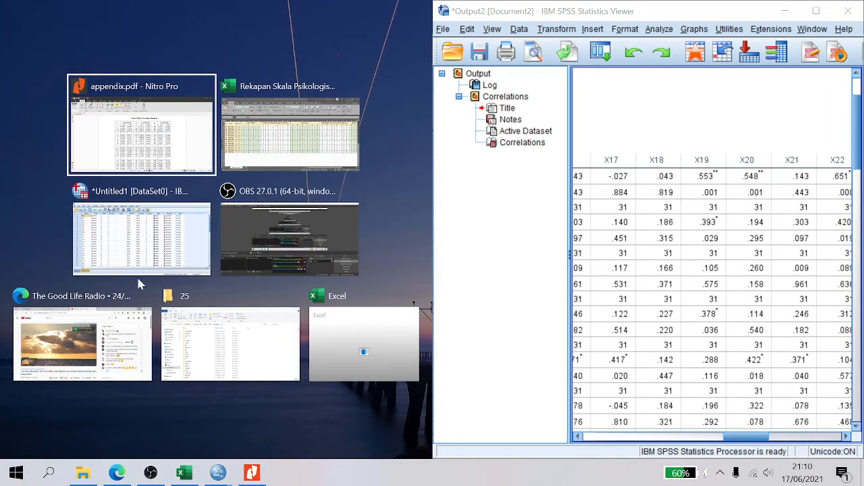
click(155, 135)
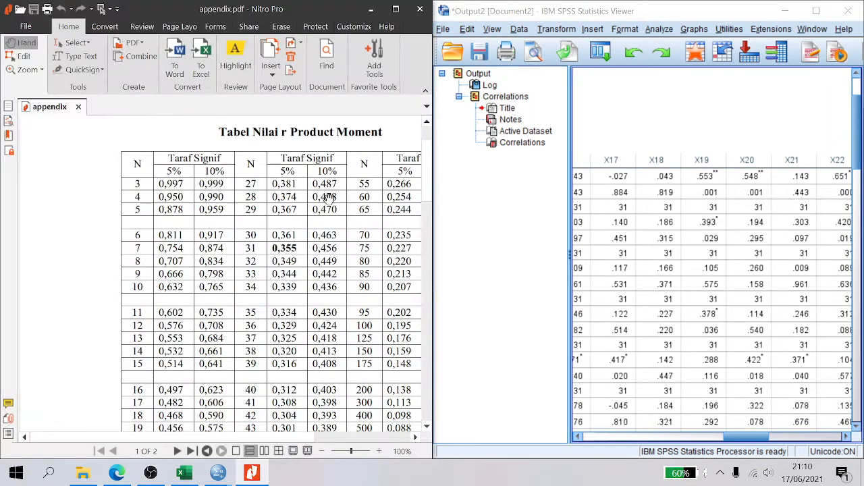
drag(743, 437, 819, 438)
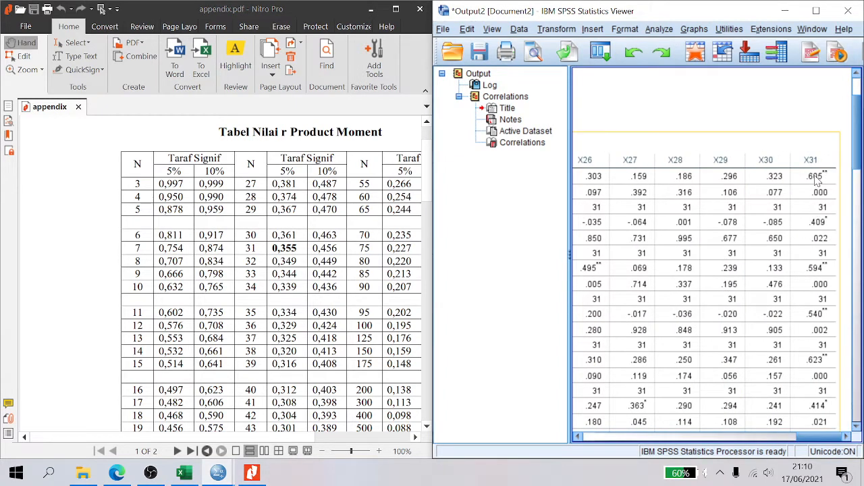
click(817, 179)
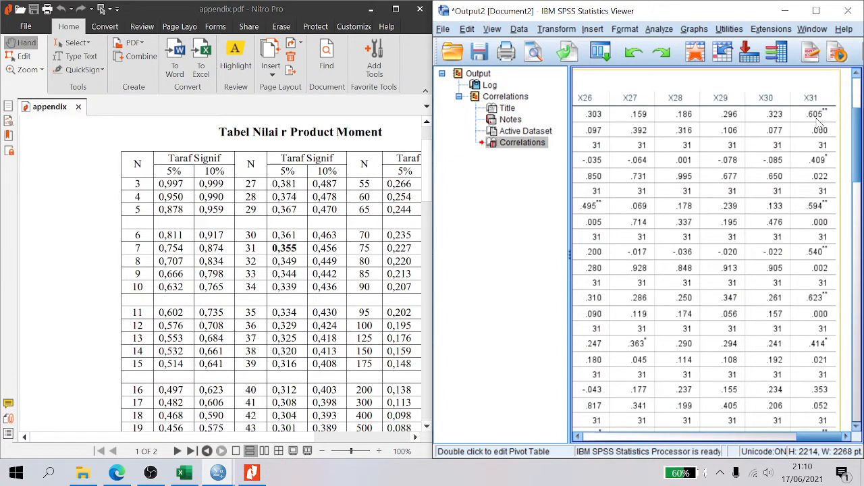
Highlight the 5% critical value 0,349 for N 32 in the r product moment table
click(235, 57)
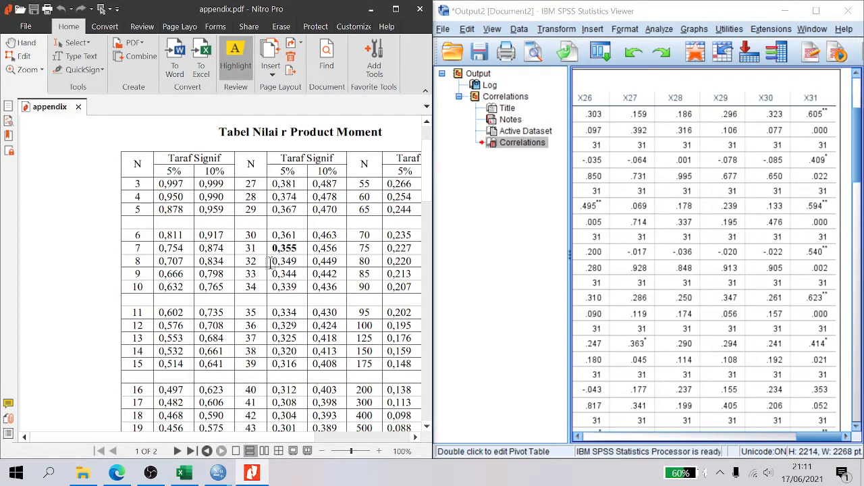
drag(270, 264, 301, 265)
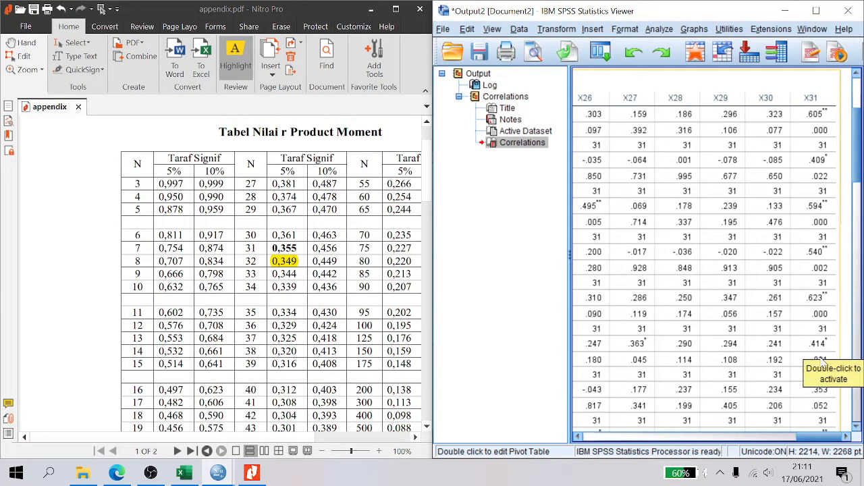
Compare each item's Pearson correlation in the X31 column with the highlighted r table value
scroll(831, 188, down, 5)
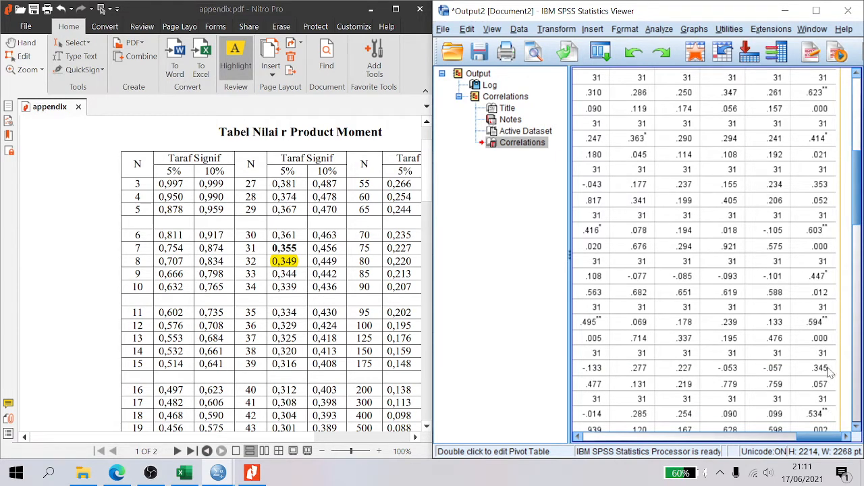
drag(859, 194, 861, 275)
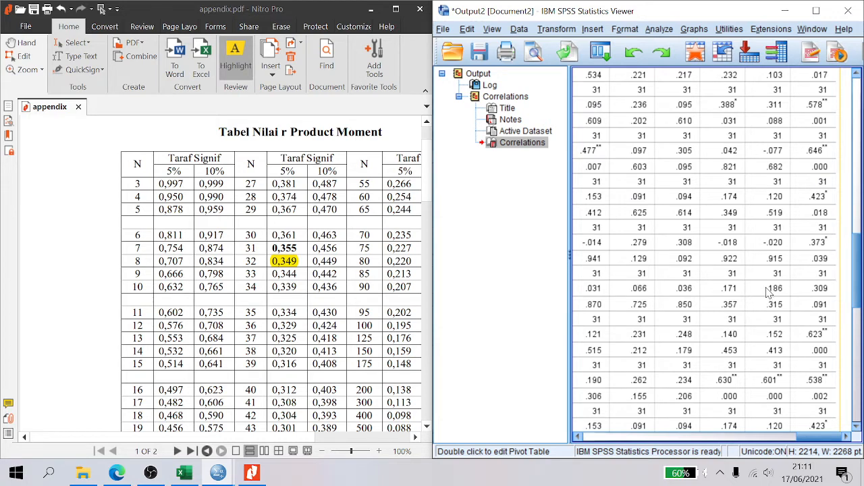
scroll(797, 326, up, 10)
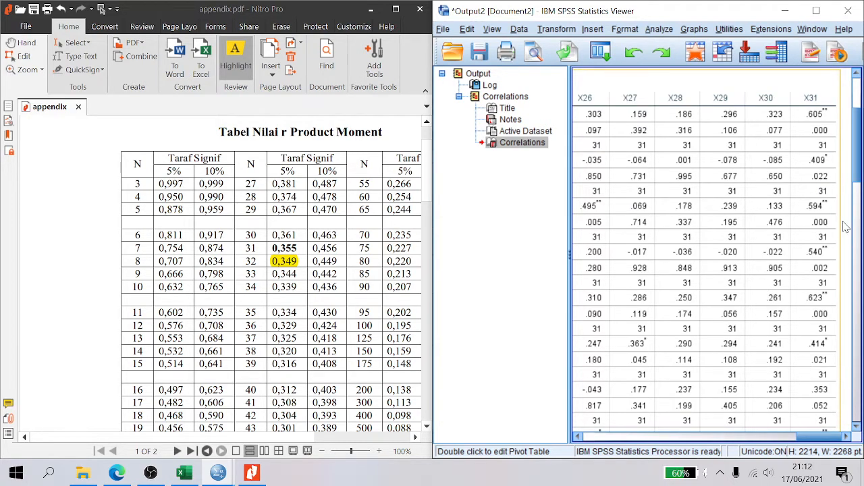
drag(856, 181, 854, 280)
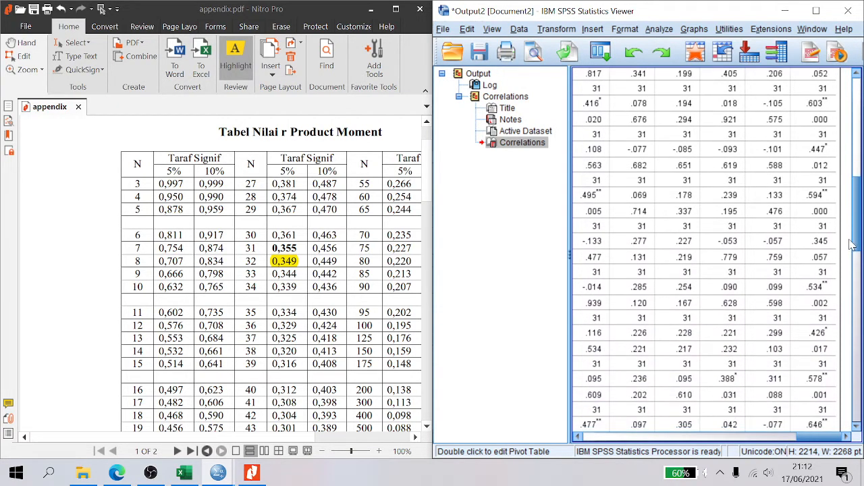
drag(846, 253, 842, 295)
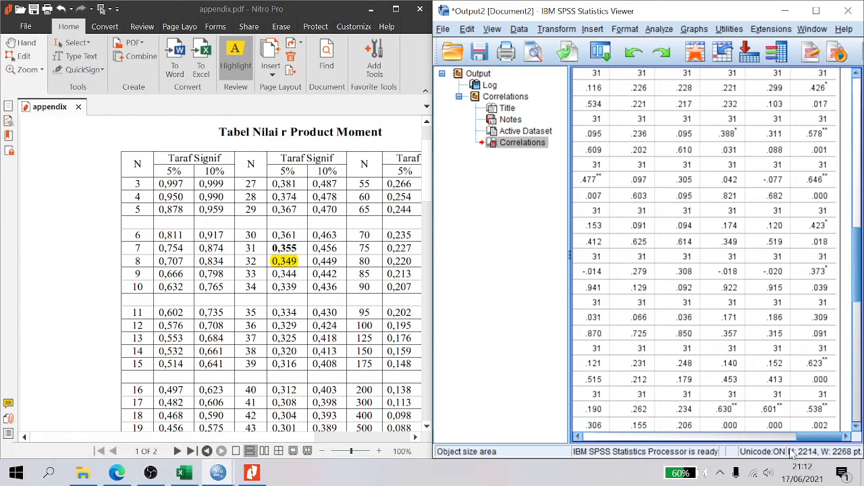
scroll(817, 327, up, 10)
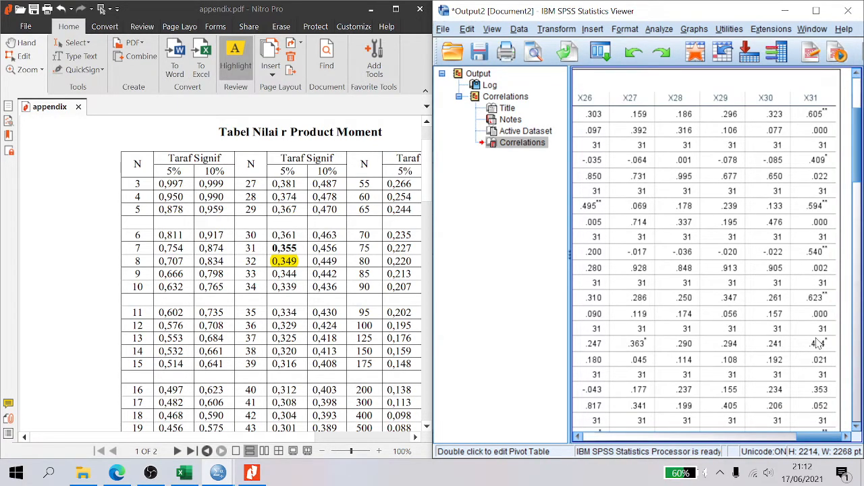
drag(859, 135, 859, 270)
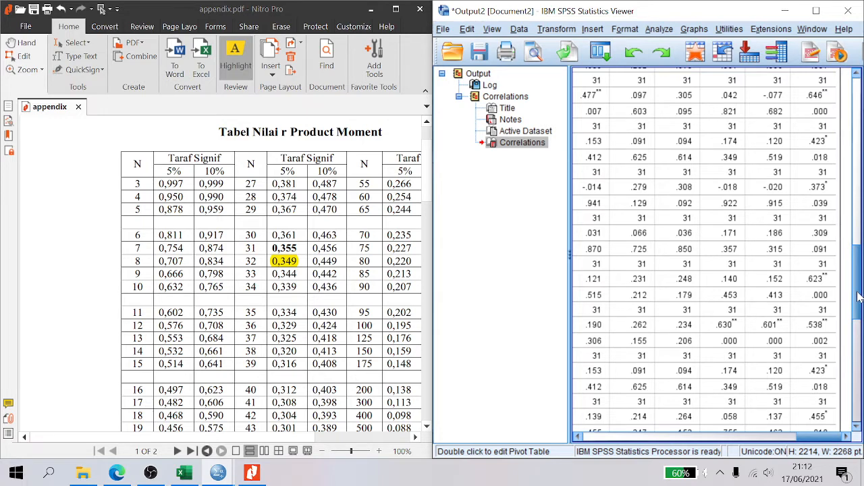
mouse_move(859, 297)
mouse_down()
mouse_move(863, 368)
mouse_move(858, 306)
mouse_up()
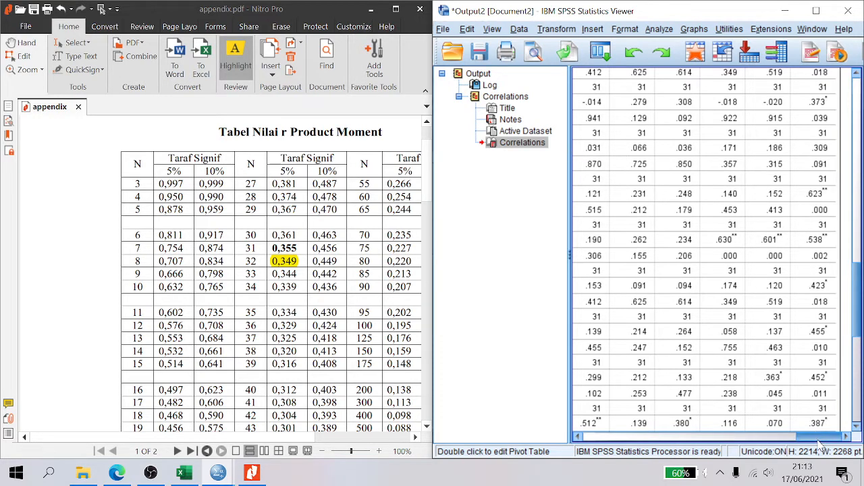
Check the row labels around X17 to X24 to match the correlations to their items, returning to the X31 column
drag(819, 444, 817, 445)
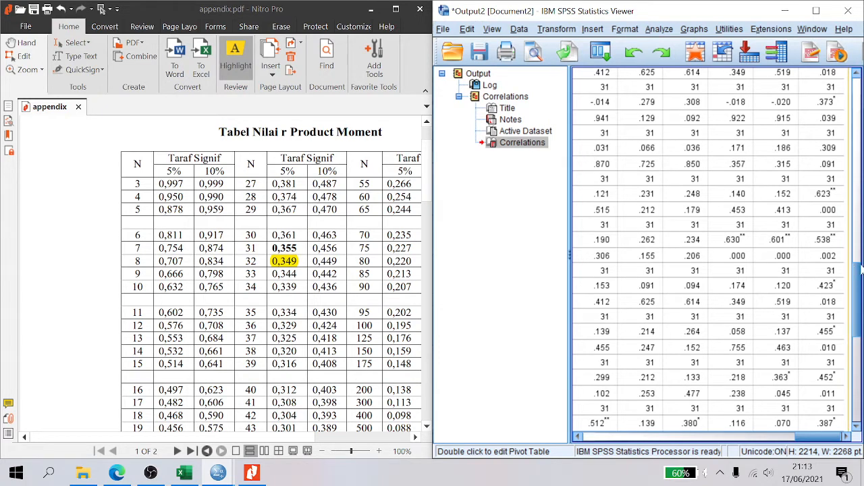
drag(862, 270, 858, 286)
drag(806, 436, 590, 433)
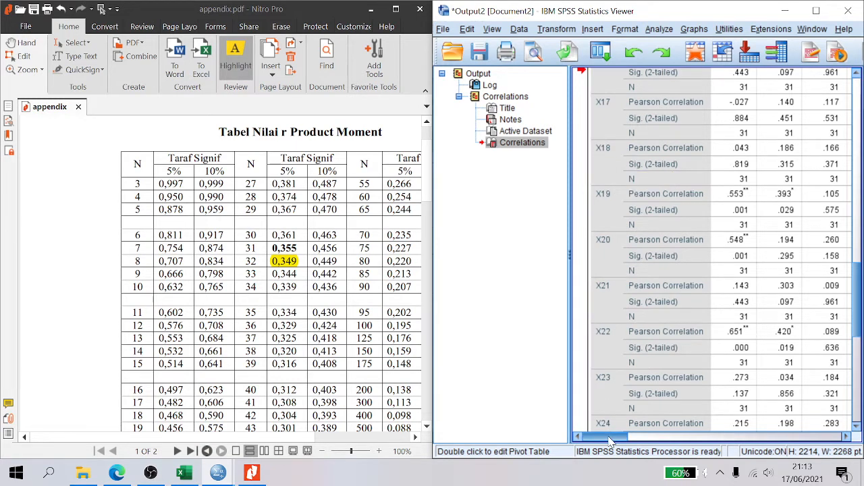
drag(610, 441, 591, 442)
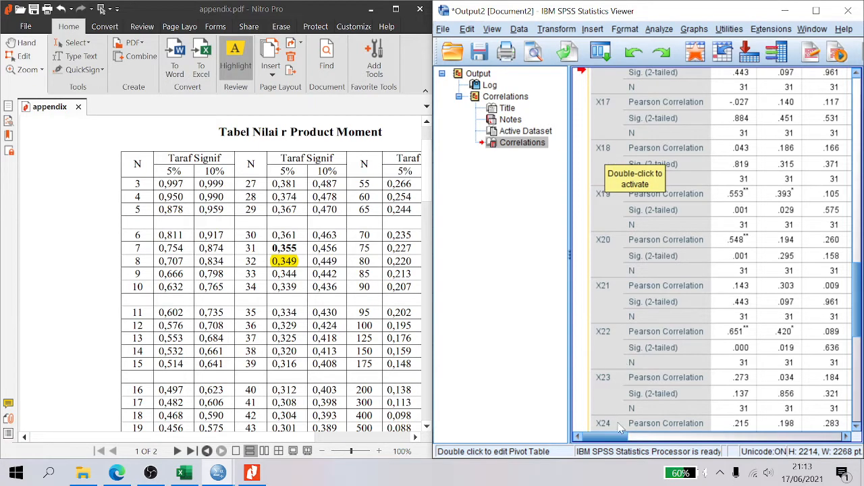
drag(621, 437, 837, 436)
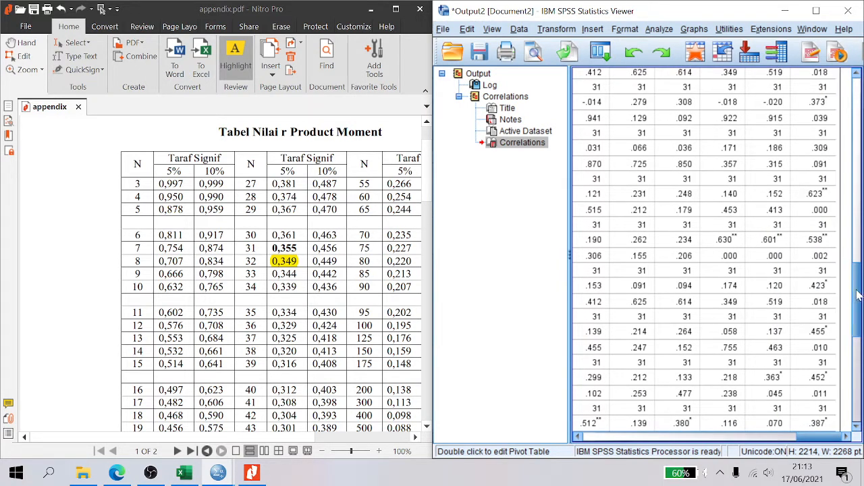
Switch to the Excel tabulation and add the left-aligned row label rKorelasi in A35 below the respondent data
drag(857, 295, 858, 146)
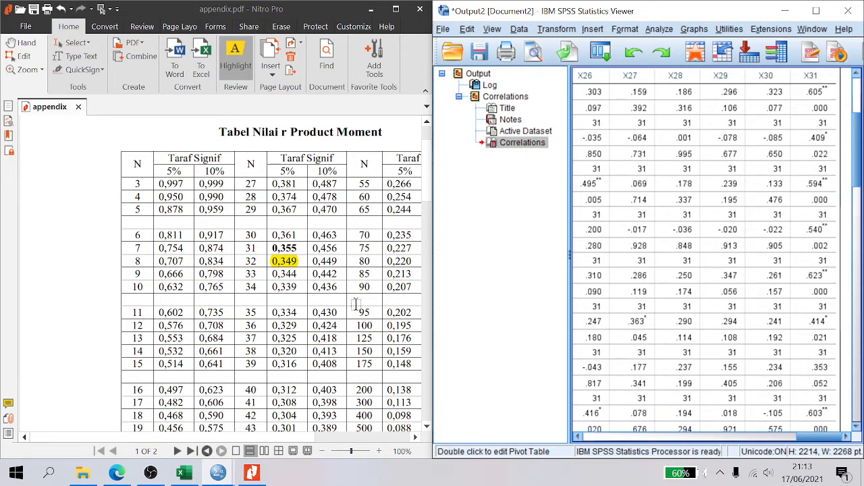
mouse_move(181, 473)
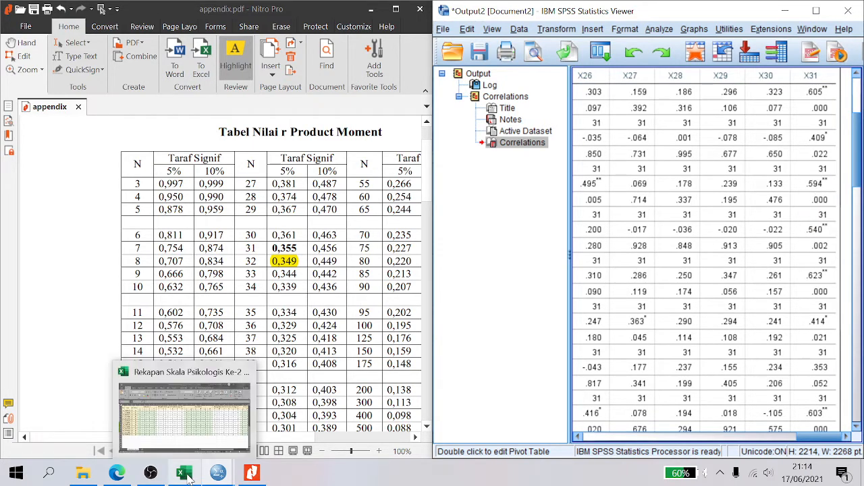
click(148, 362)
click(147, 357)
click(67, 352)
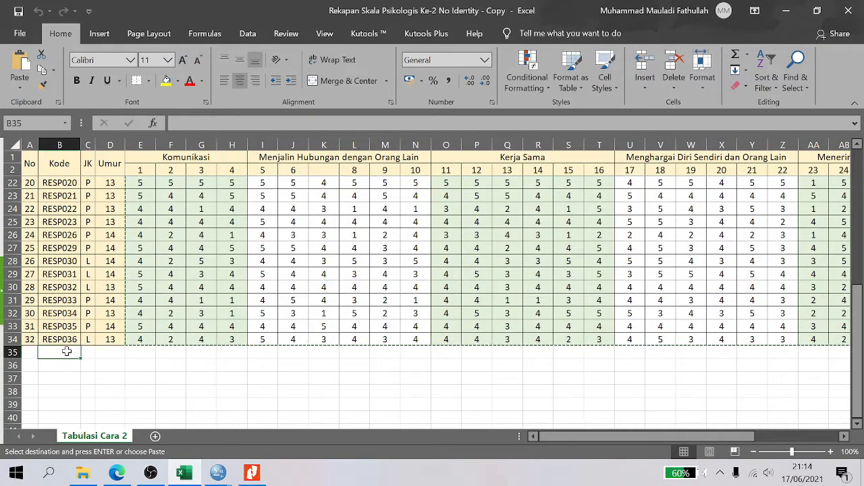
key(Left)
text(R)
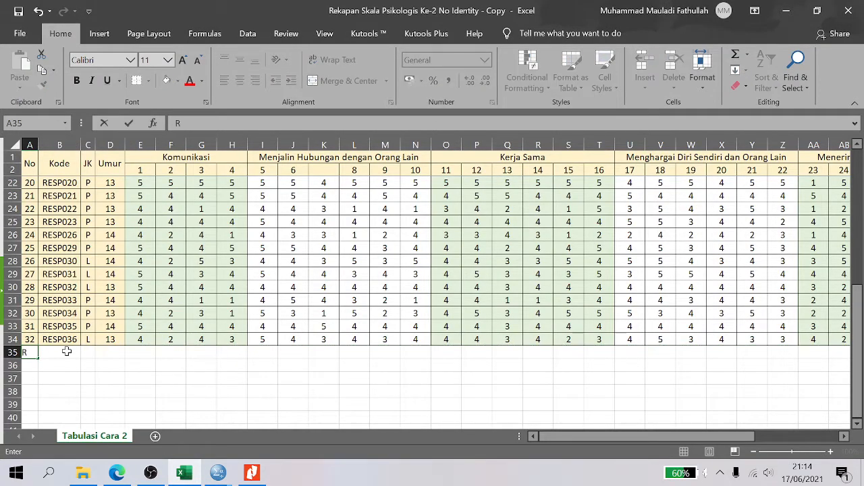
key(BackSpace)
text(rKorelasi)
key(Return)
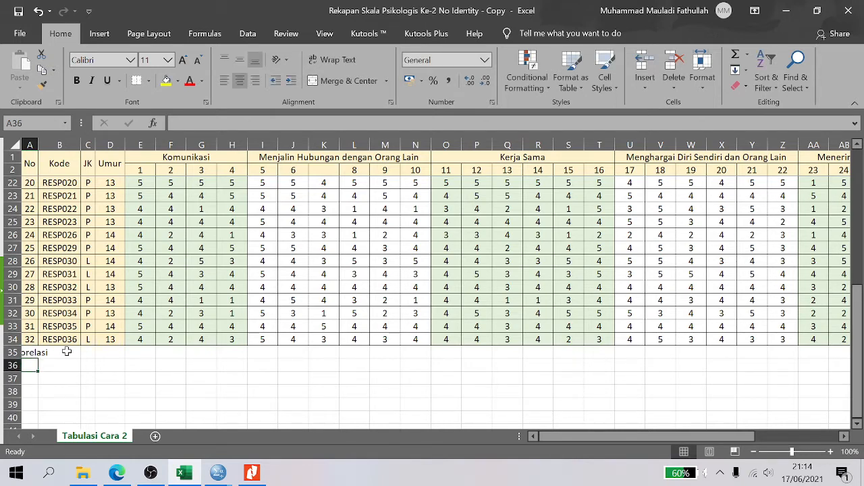
key(Up)
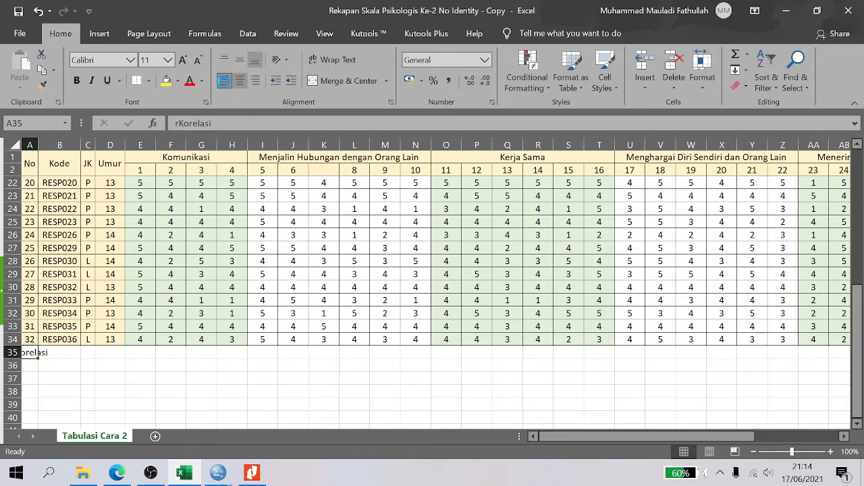
click(225, 84)
Add the left-aligned row label rTabel in cell A36
key(Down)
text(rTabe)
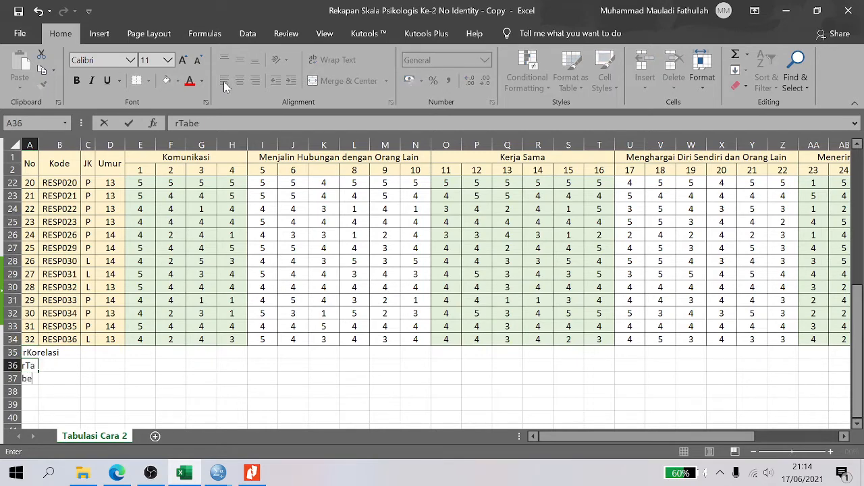
key(Tab)
key(Left)
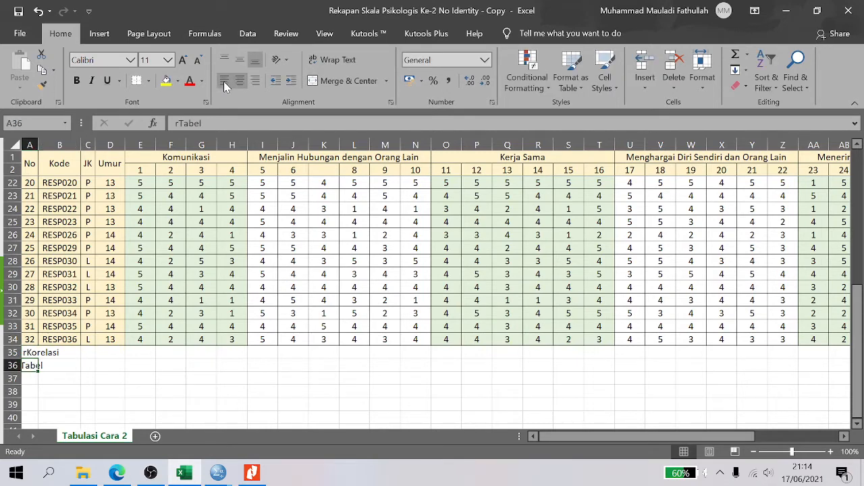
click(223, 81)
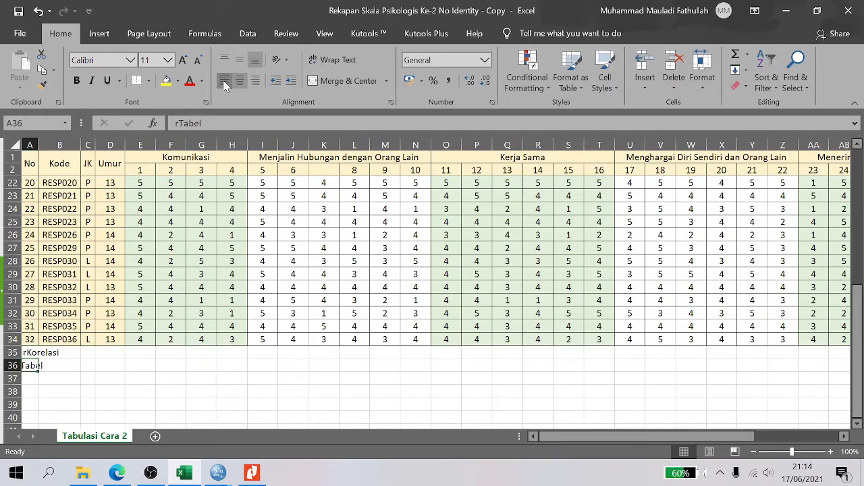
Add the left-aligned row label "Valid / Tidal" in cell A37
click(27, 379)
text(Valid)
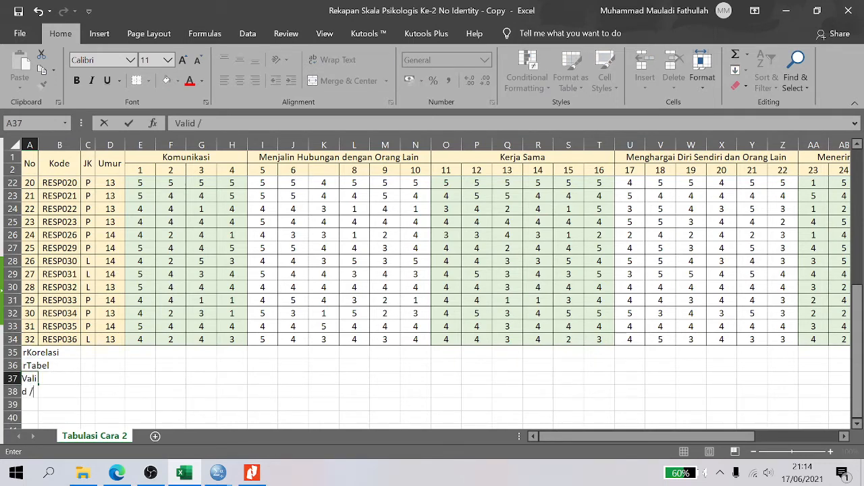
text( / Tidal)
key(Return)
key(Up)
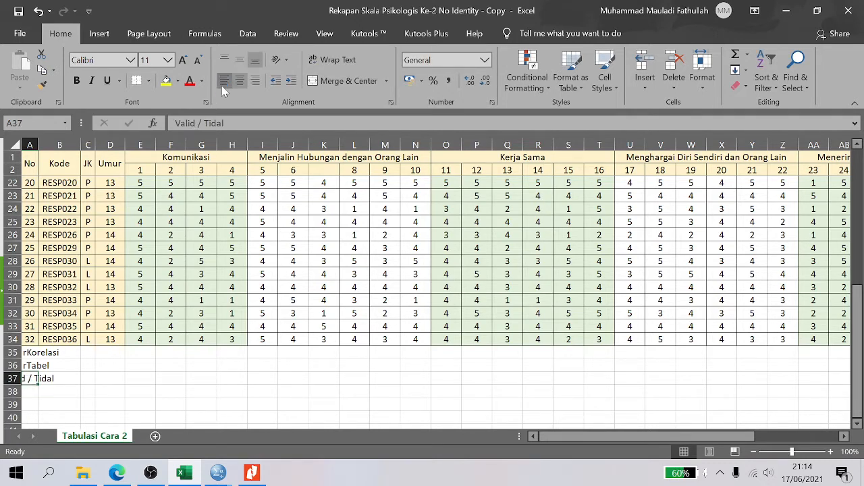
click(160, 408)
Try to start a correl formula in E35 for item 1, inserting the SUM function into it
click(145, 351)
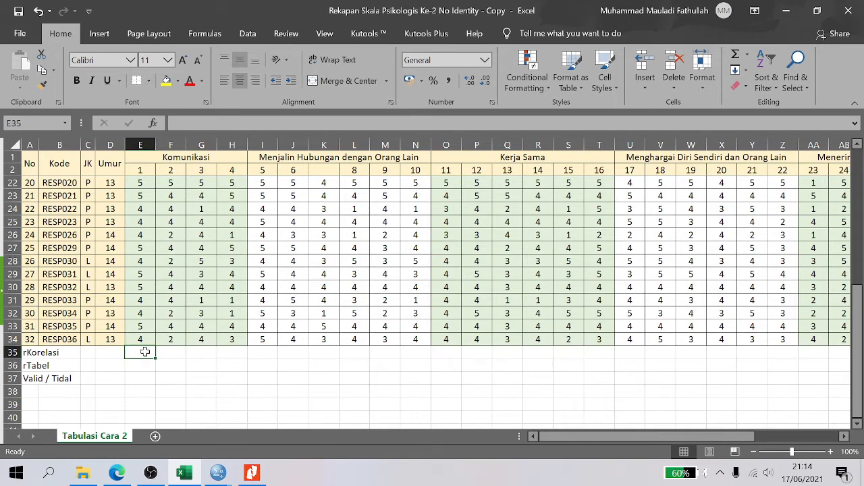
text(=cor)
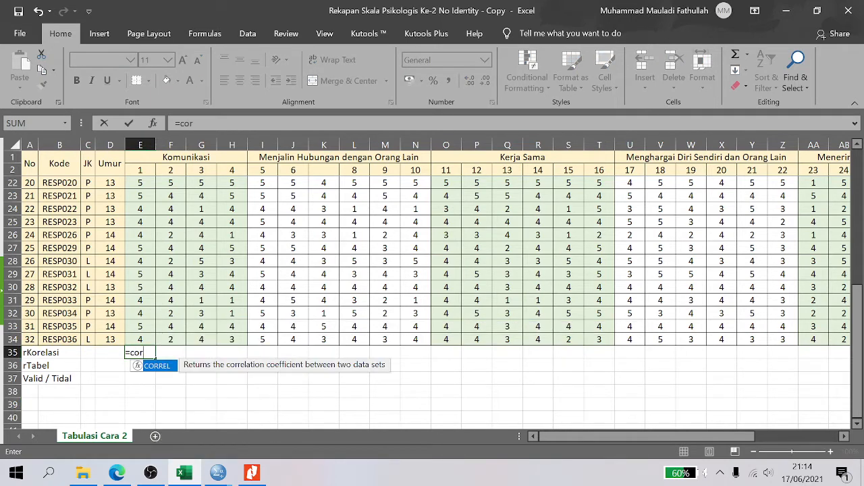
text(e)
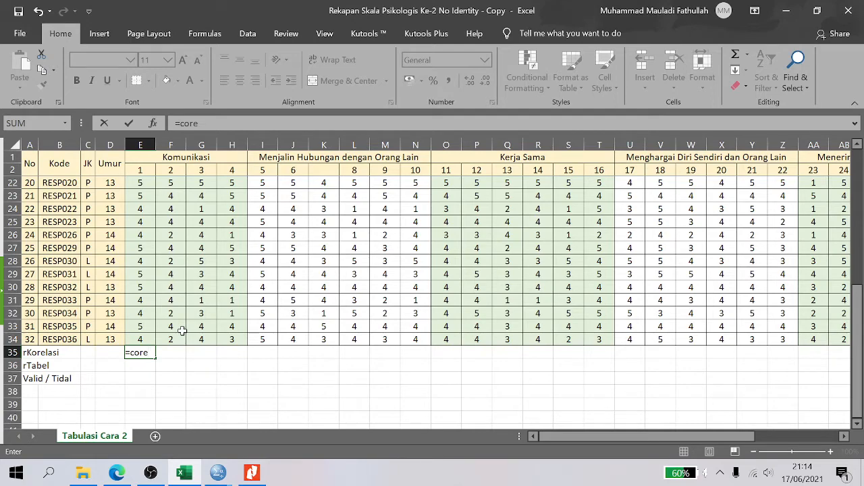
key(BackSpace)
text(rel)
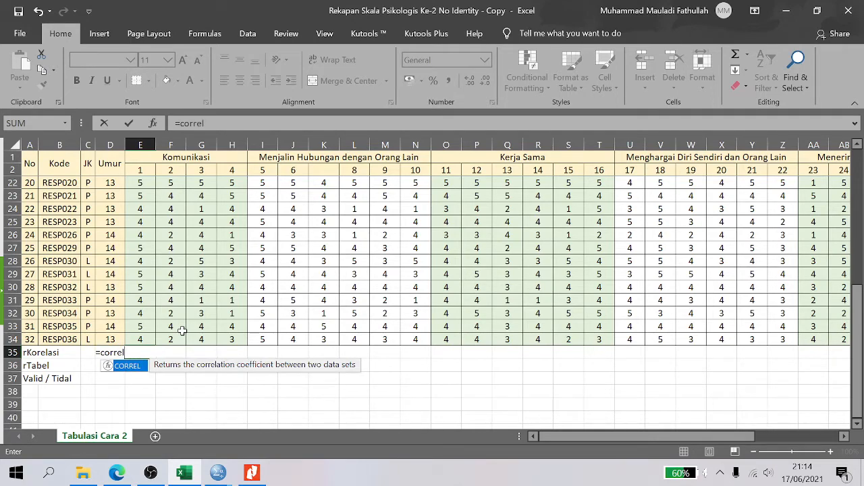
click(158, 125)
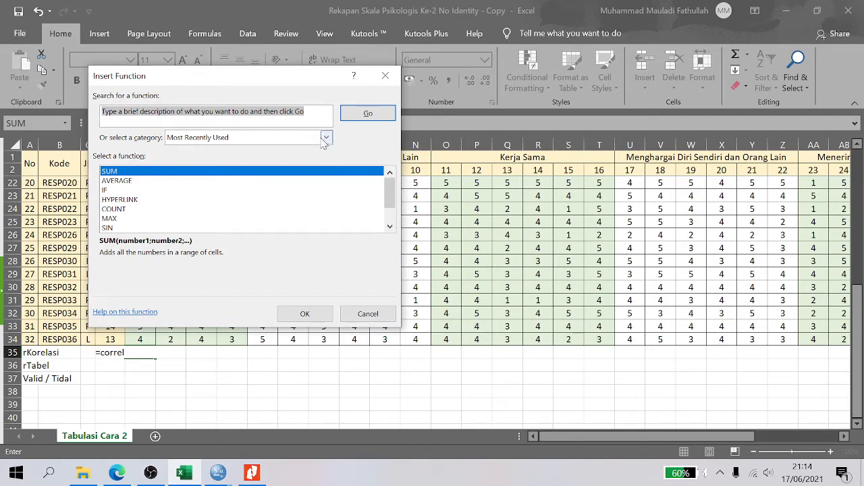
click(323, 311)
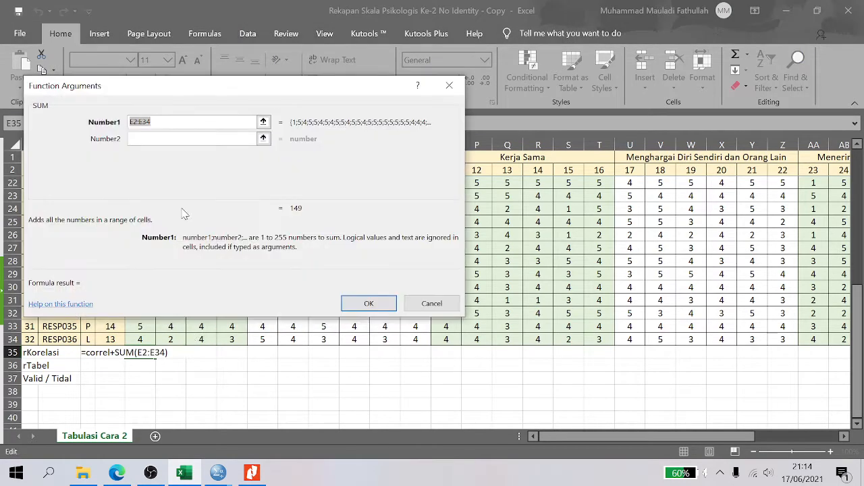
Fill the function arguments with E2:E34+E3:E34 as Number1 and the Total scores AI3:AI34 as Number2
drag(201, 87, 496, 179)
key(End)
text(+)
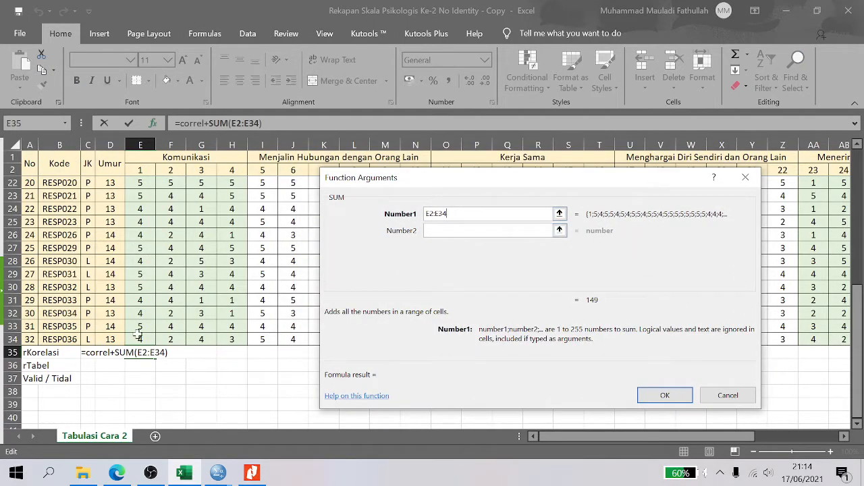
click(138, 338)
drag(137, 338, 140, 180)
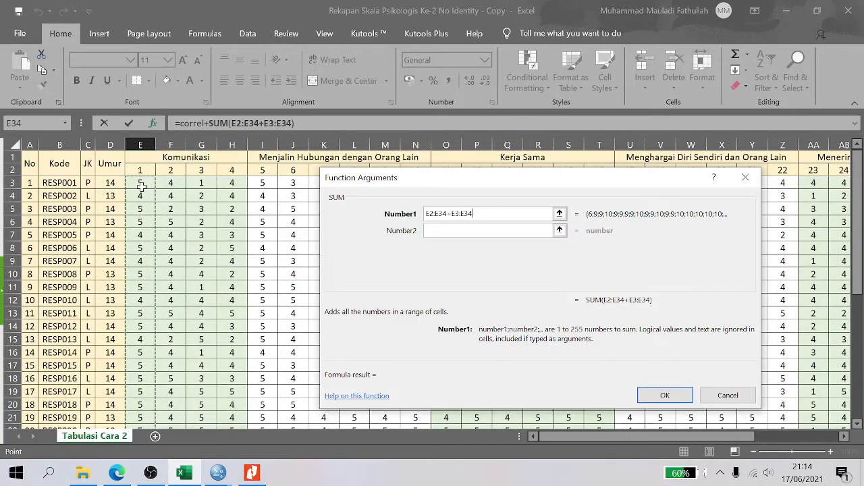
key(Tab)
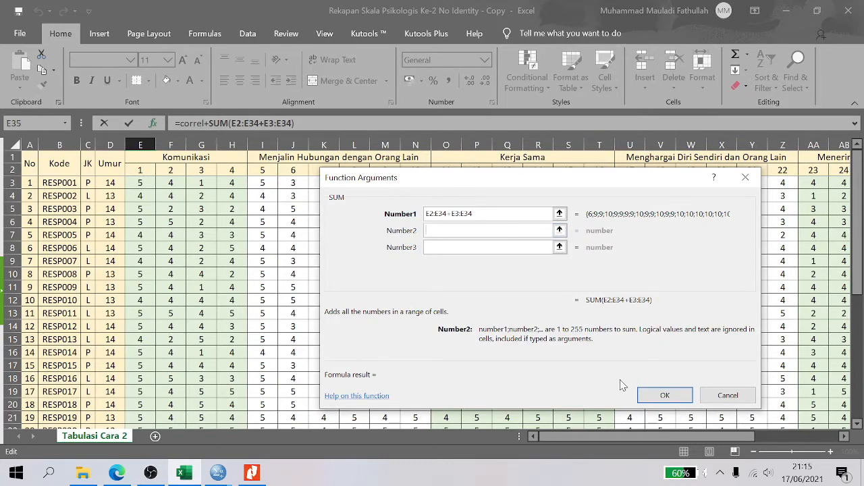
drag(709, 437, 797, 427)
click(778, 185)
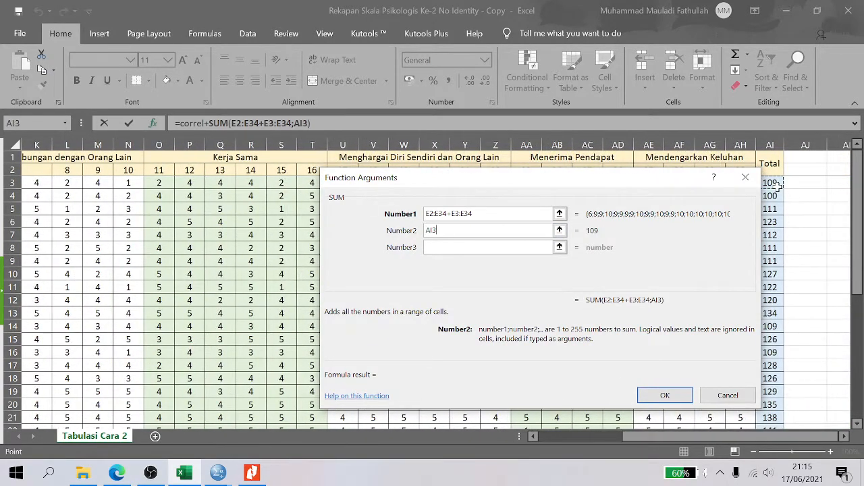
drag(778, 185, 772, 407)
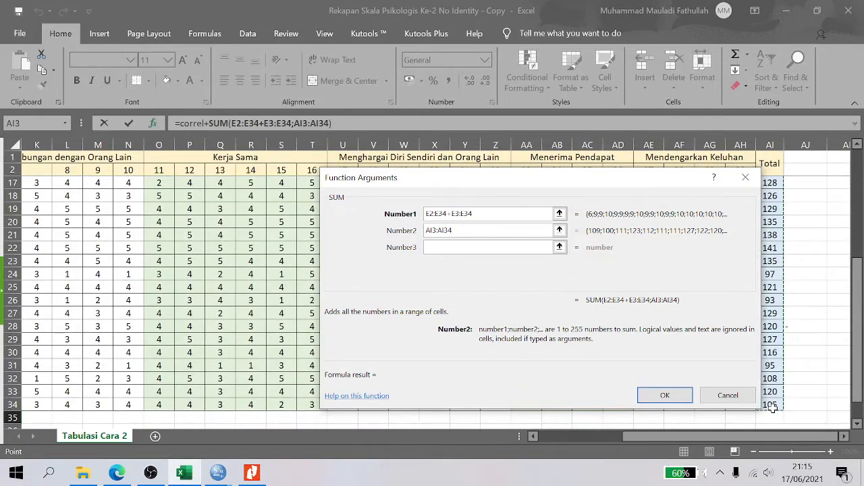
click(665, 395)
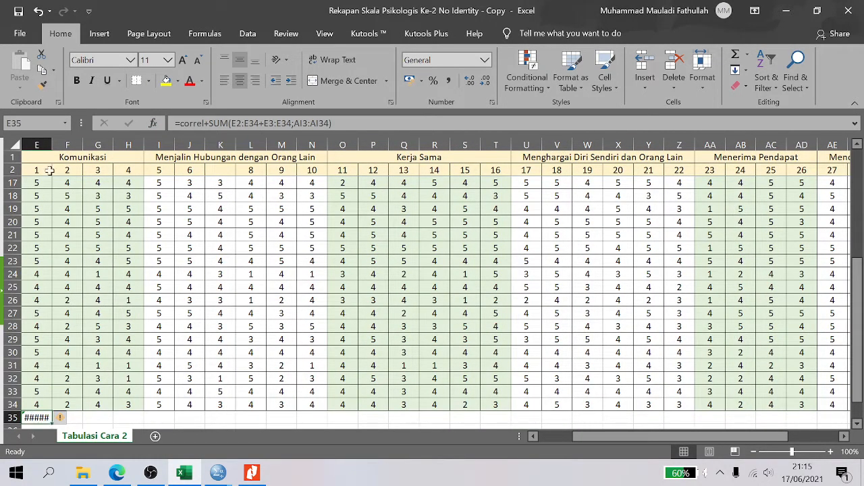
Widen column E slightly
drag(52, 144, 59, 144)
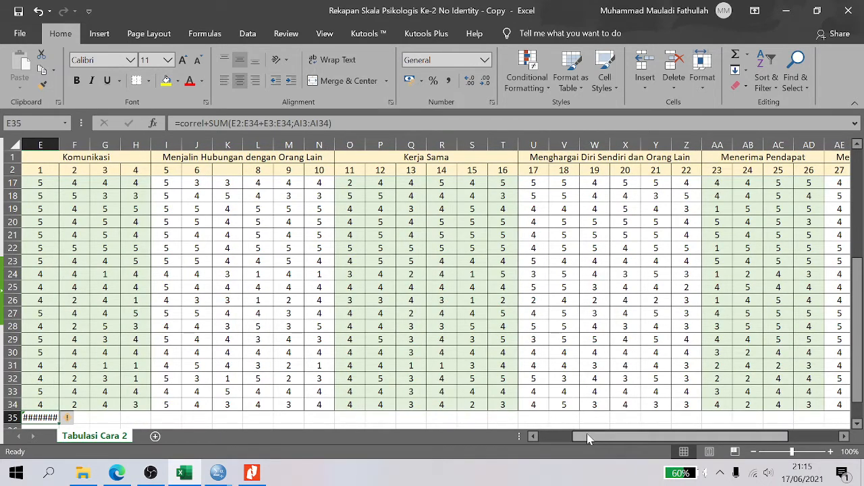
drag(587, 439, 497, 436)
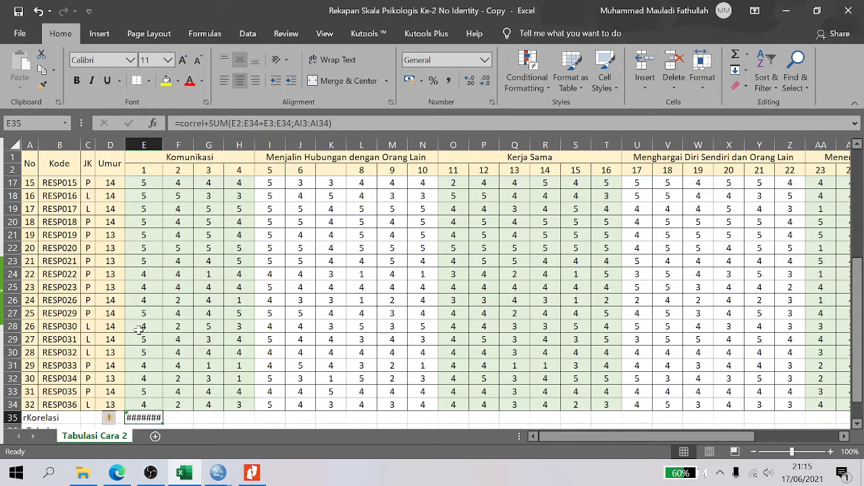
Remove +SUM from the E35 formula so it reads =CORREL(E2:E34+E3:E34;AI3:AI34)
click(233, 123)
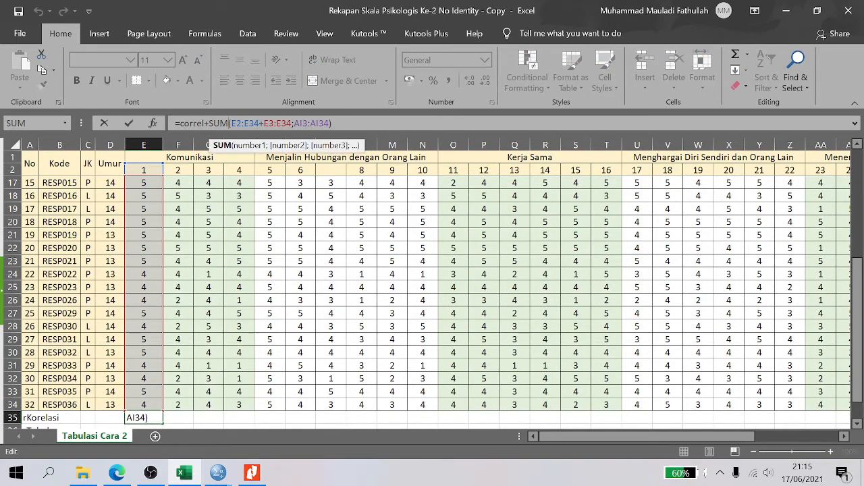
key(shift+Right)
key(BackSpace)
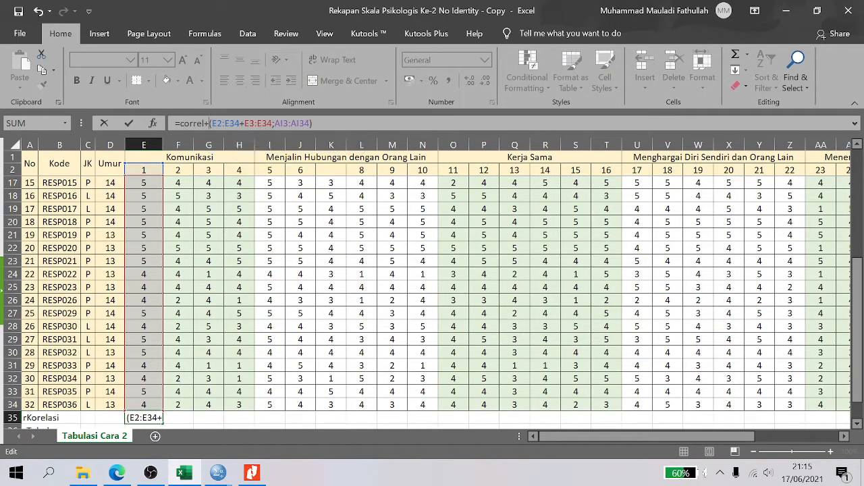
key(BackSpace)
key(Return)
key(Up)
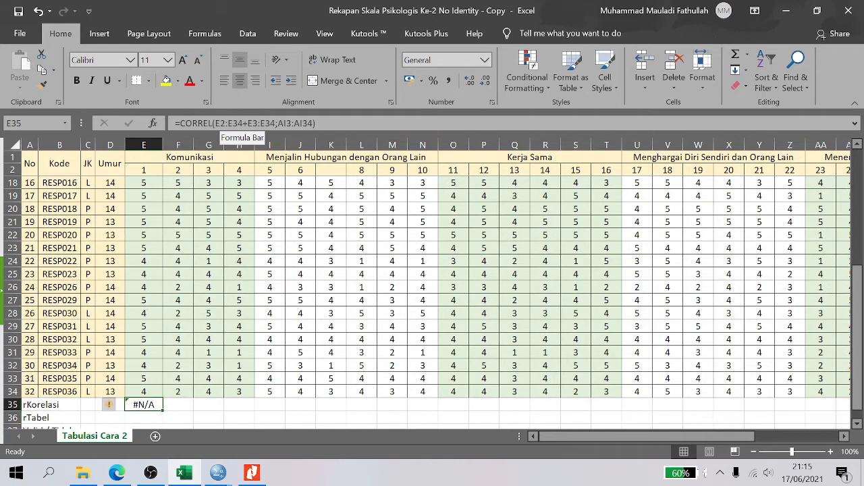
Correct the E35 formula to =CORREL(E3:E34;AI3:AI34) by removing the extra E2:E34 range
click(229, 124)
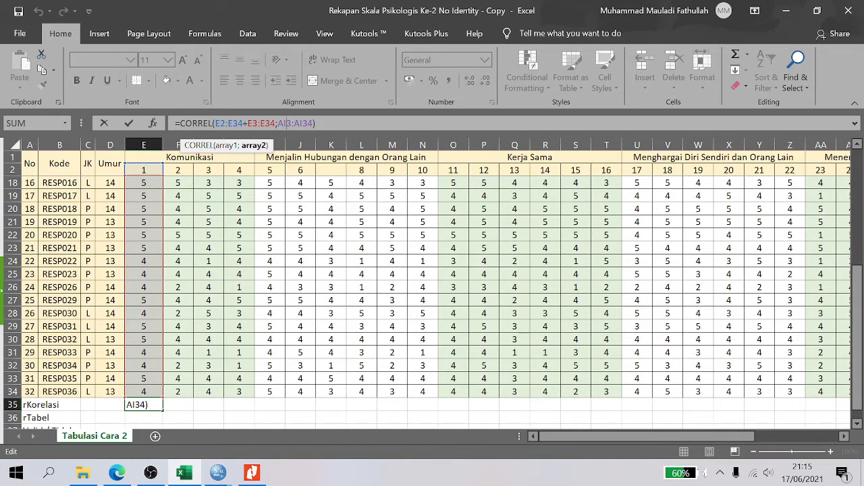
double_click(262, 123)
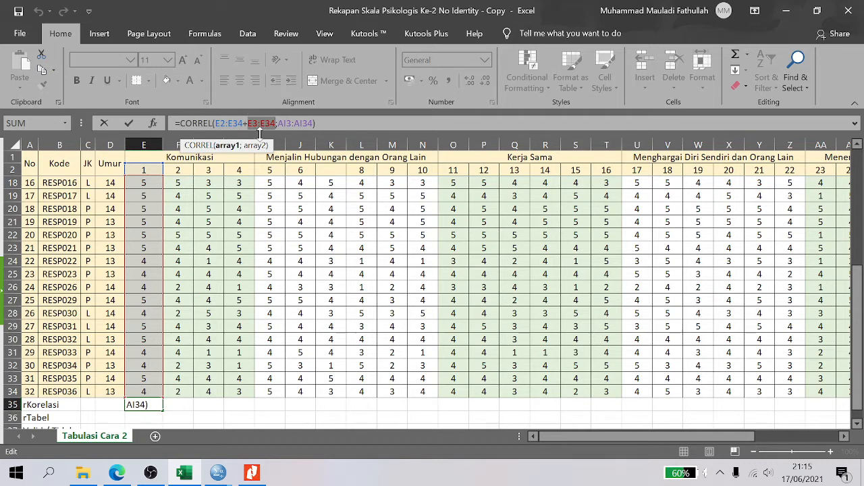
key(Left)
key(BackSpace)
key(BackSpace)
key(BackSpace)
key(BackSpace)
key(BackSpace)
key(BackSpace)
key(BackSpace)
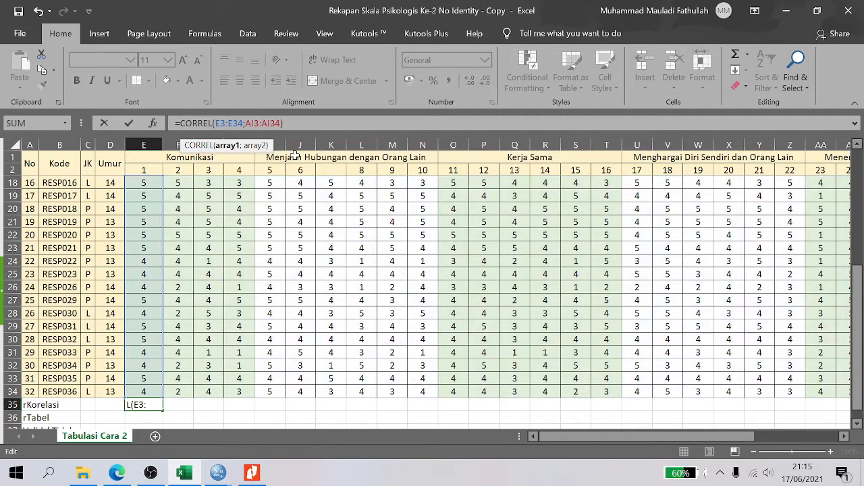
key(ctrl+Return)
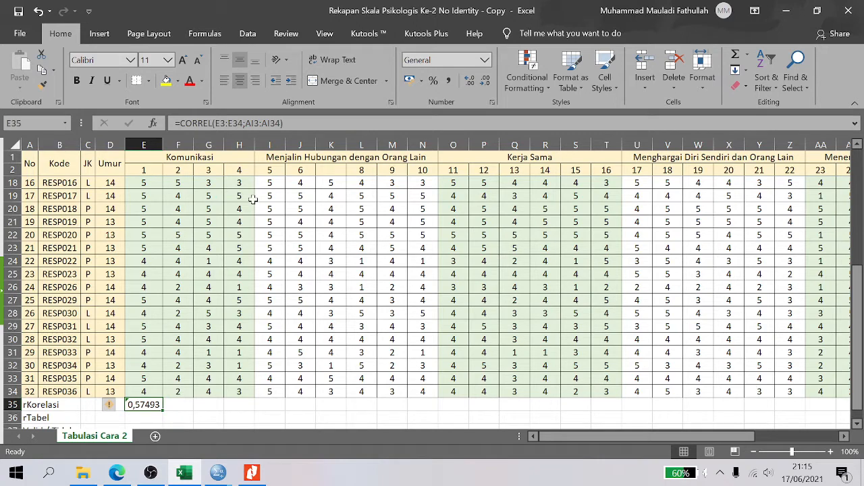
Clear E35 and re-enter the item 1 correlation formula as =coreel(E3:E34;AI3:AI34)
key(Delete)
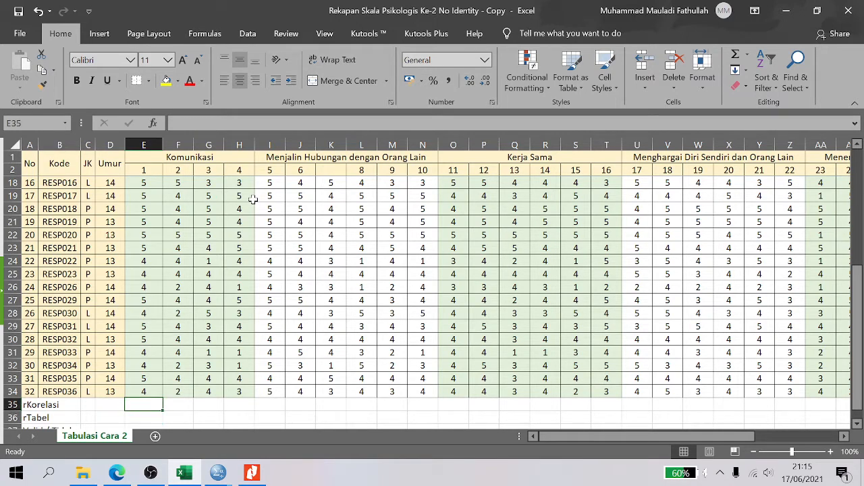
text(=c)
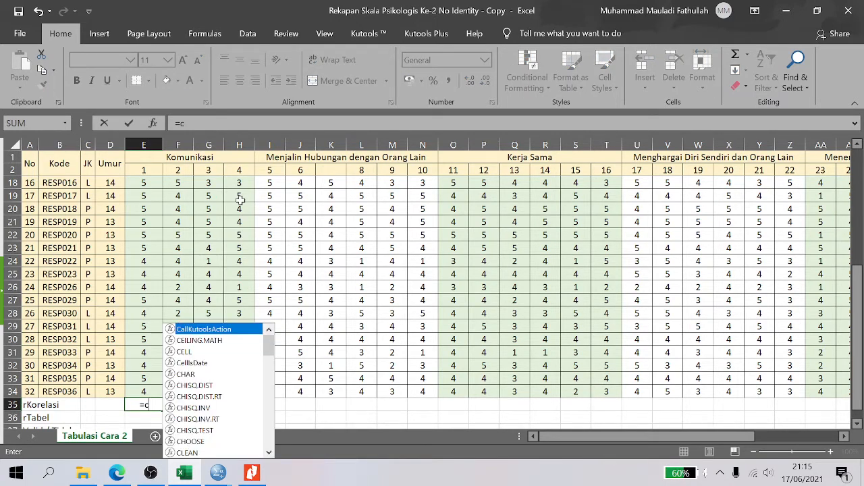
text(oreel()
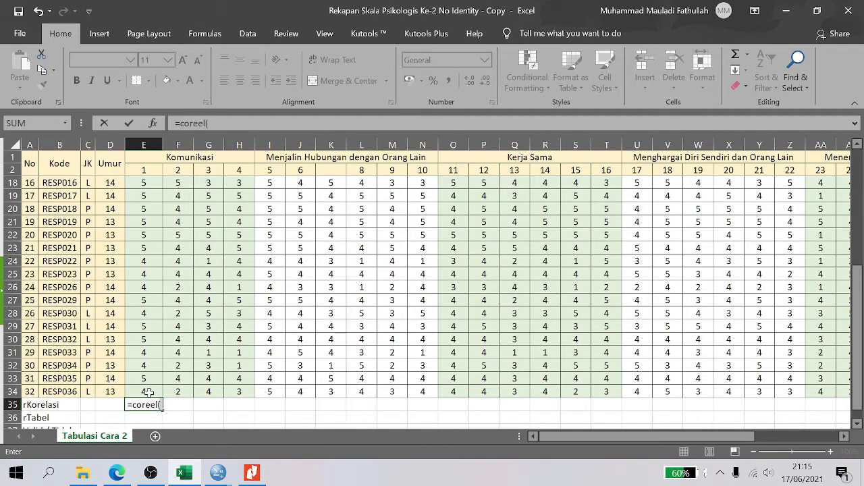
drag(144, 391, 143, 186)
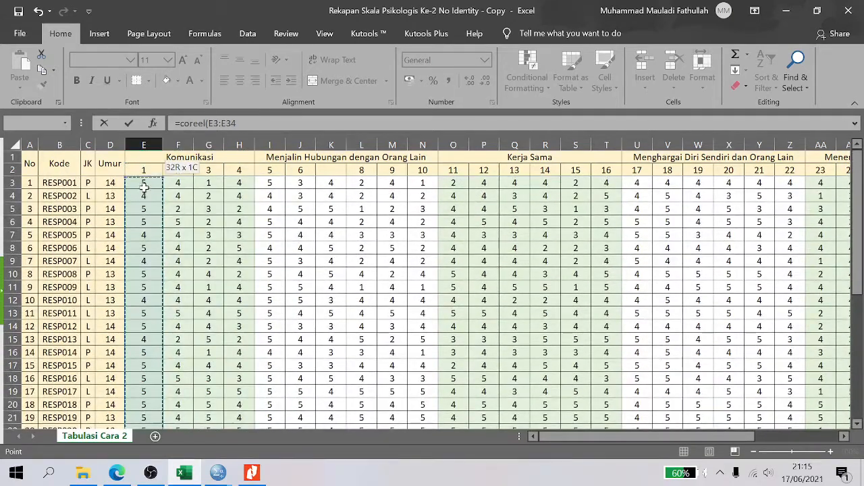
text(;)
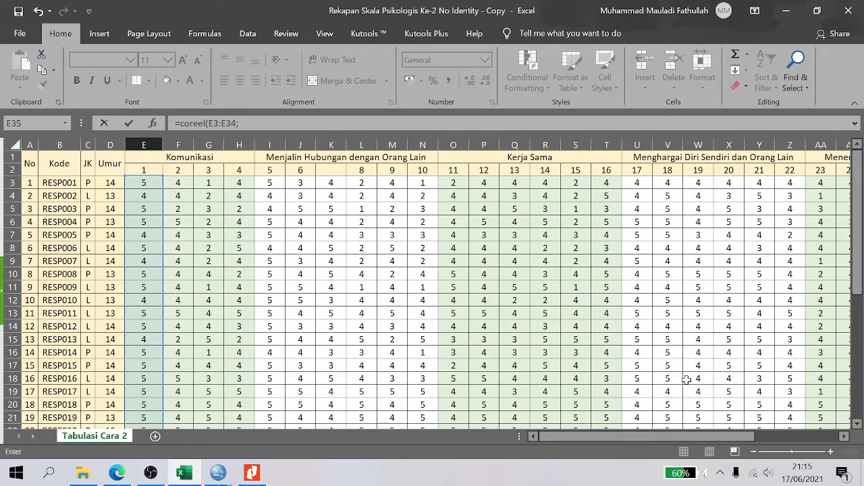
drag(683, 438, 813, 423)
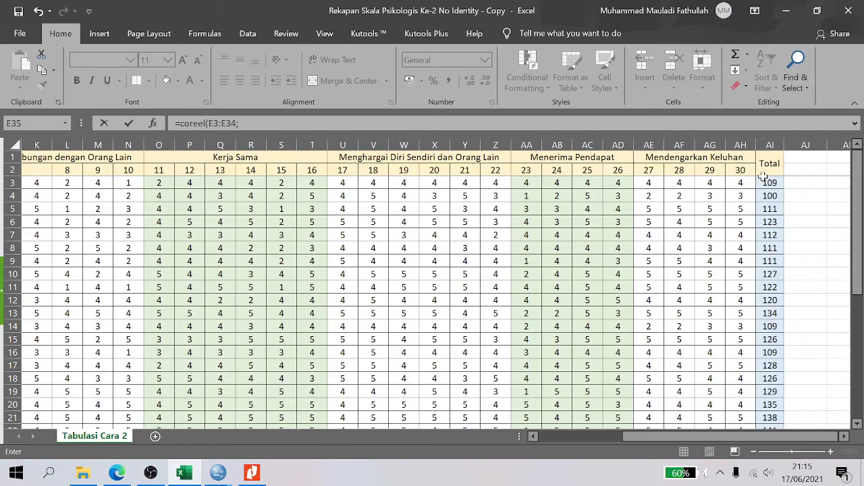
drag(768, 182, 770, 379)
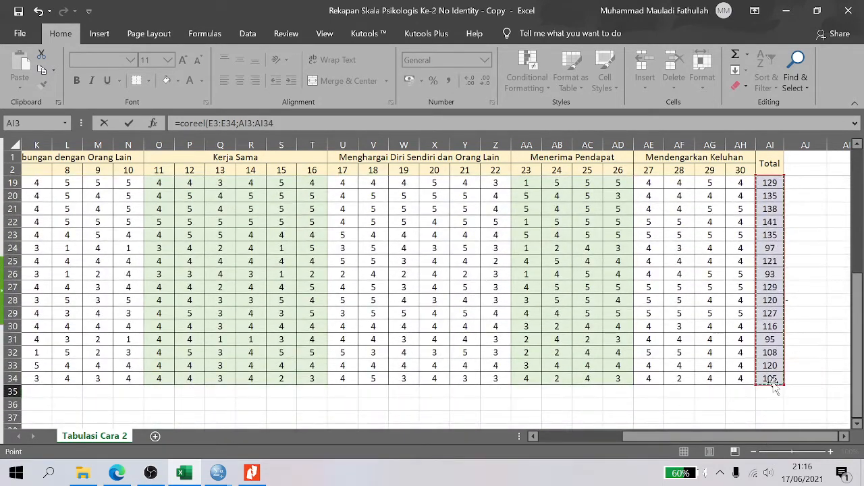
key(Return)
key(Up)
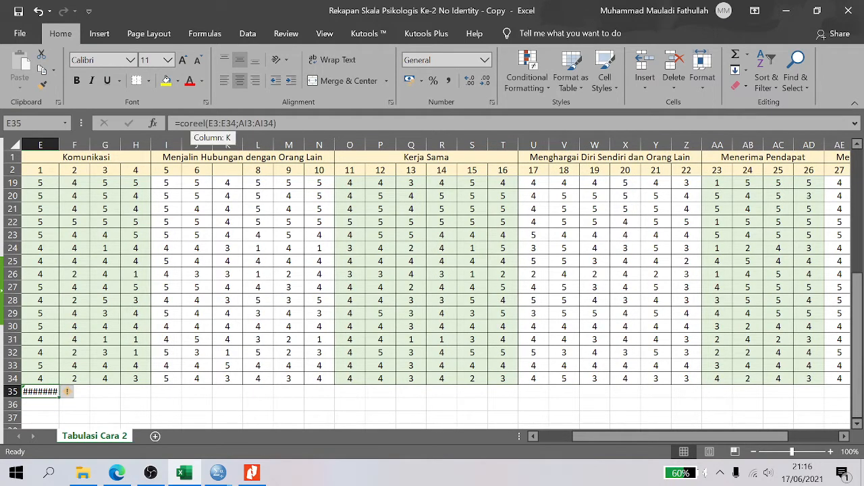
Correct the misspelled function name in the E35 formula to CORREL
click(197, 124)
key(BackSpace)
text(r)
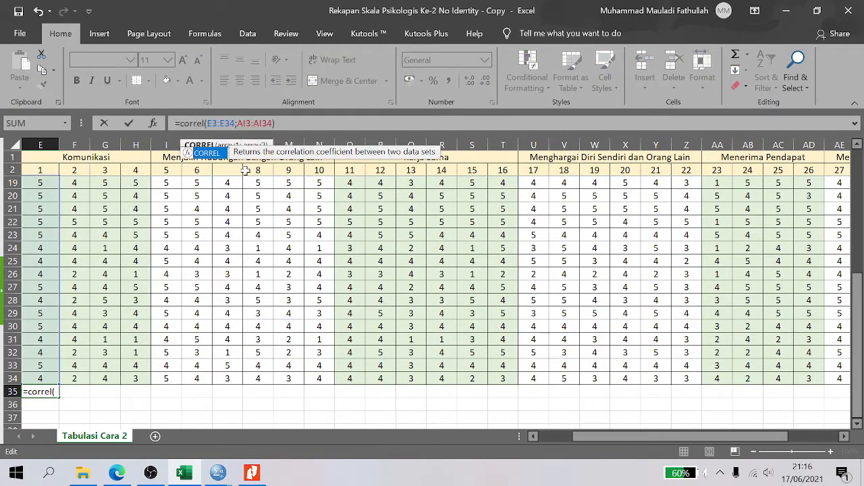
key(Return)
key(Up)
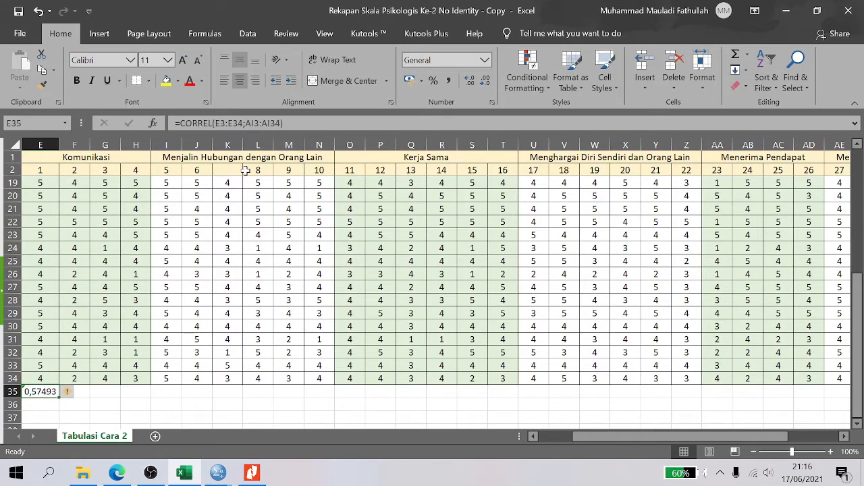
Re-enter E35 from scratch as =CORREL(E3:E34;AI3:AI34), correlating item 1 with the Total scores
text(=)
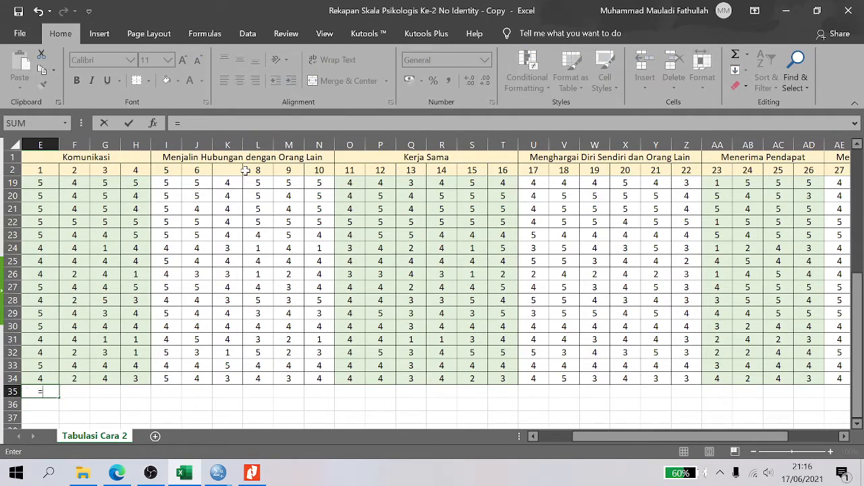
text(correl)
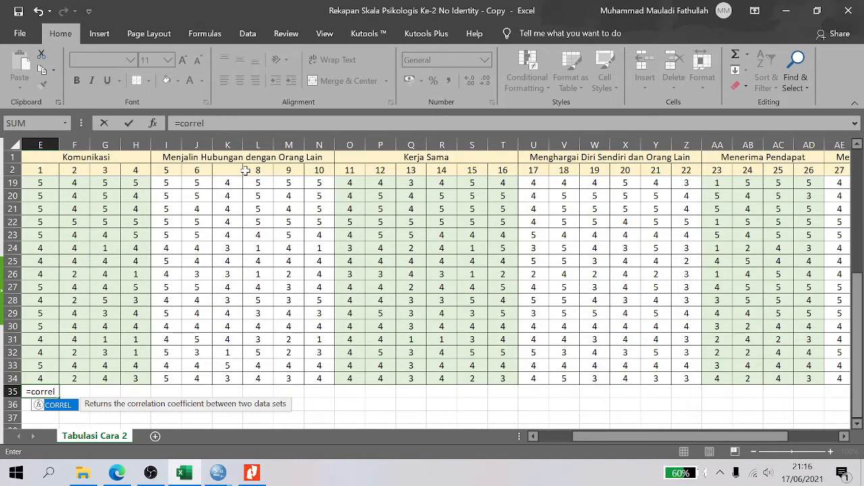
text(()
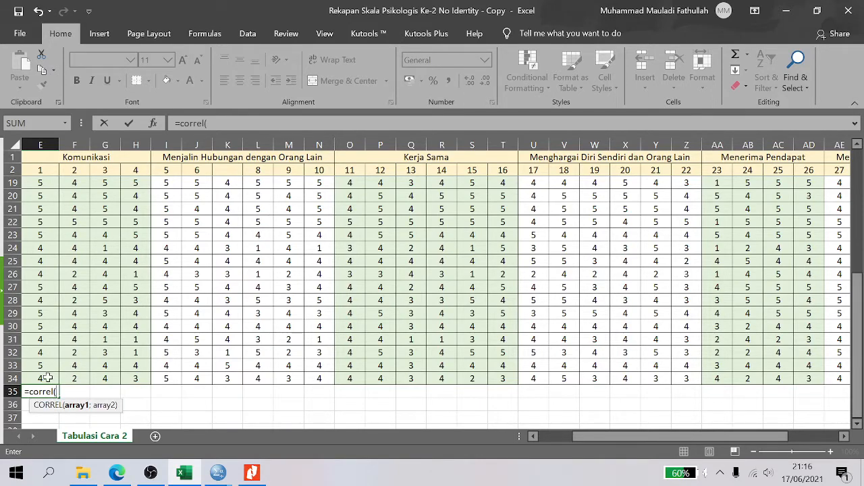
drag(47, 378, 39, 182)
drag(613, 439, 580, 439)
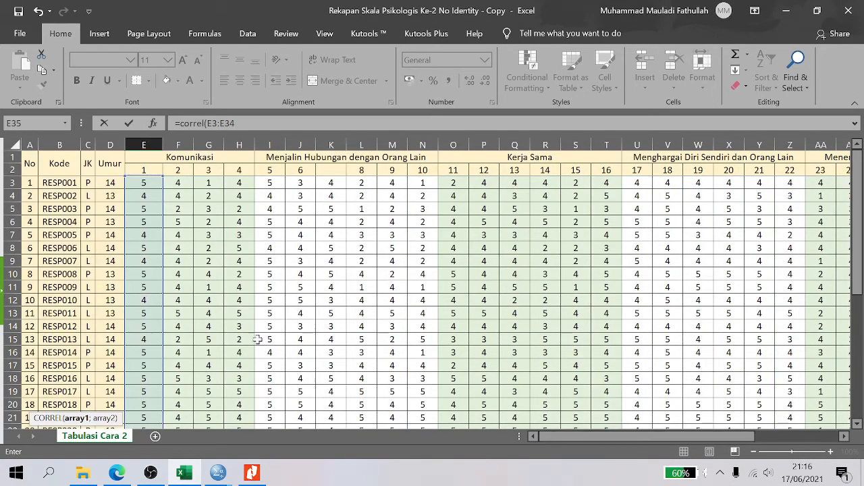
click(250, 127)
text(;)
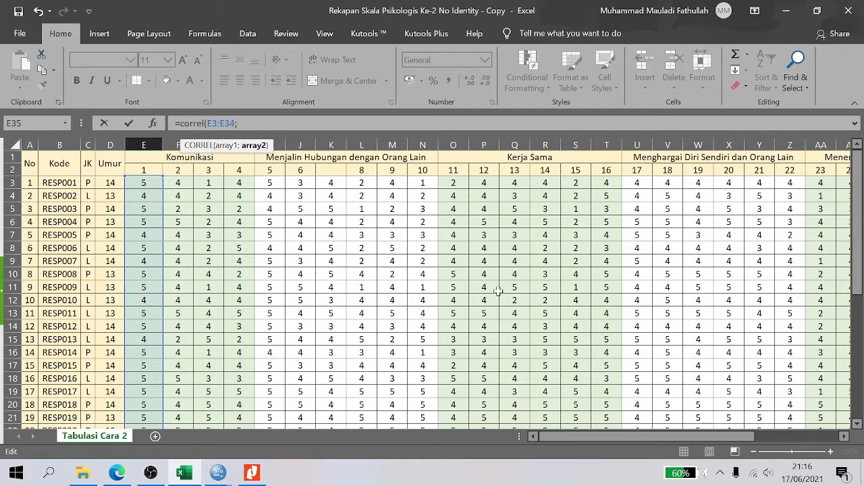
drag(615, 437, 699, 437)
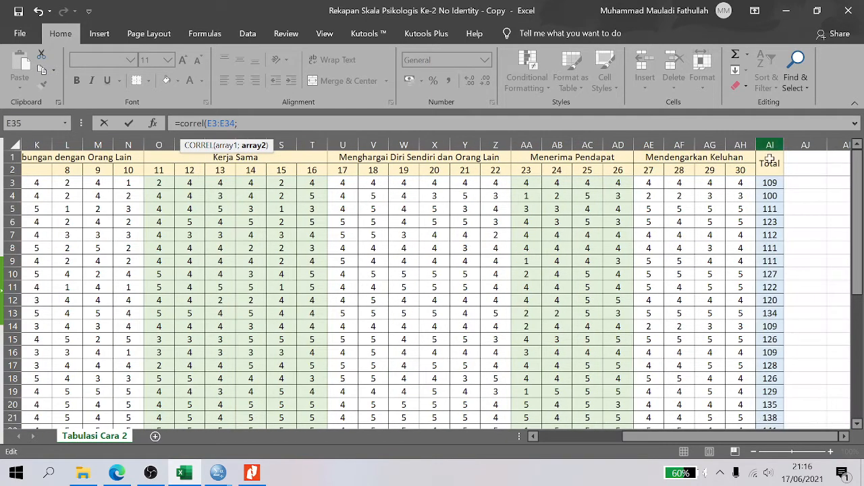
drag(770, 183, 771, 352)
key(Return)
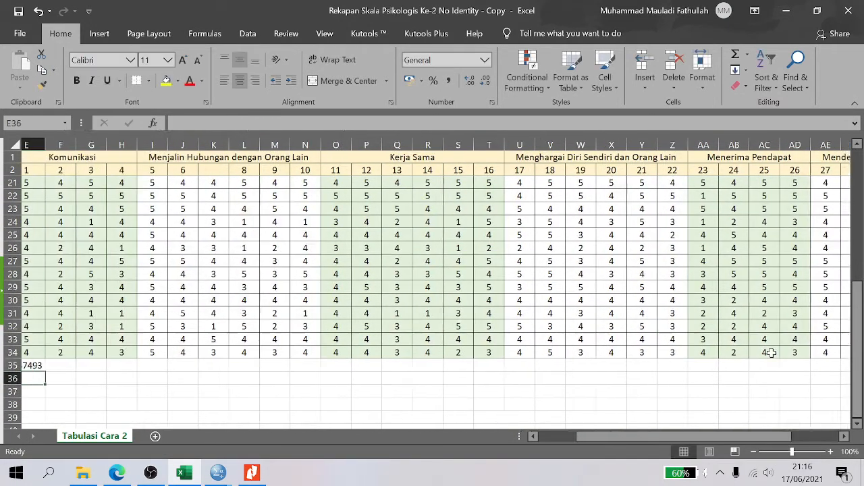
key(Up)
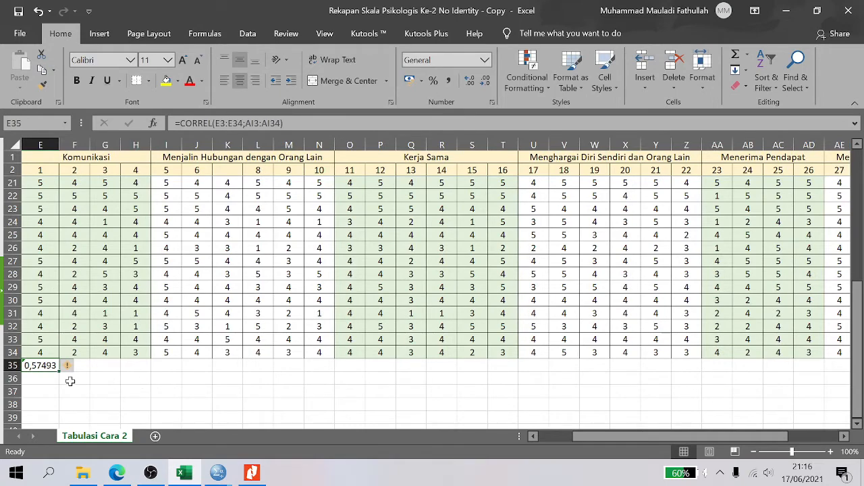
Try filling the E35 correlation formula across row 35 to column AH, then undo the fill
drag(61, 374, 732, 359)
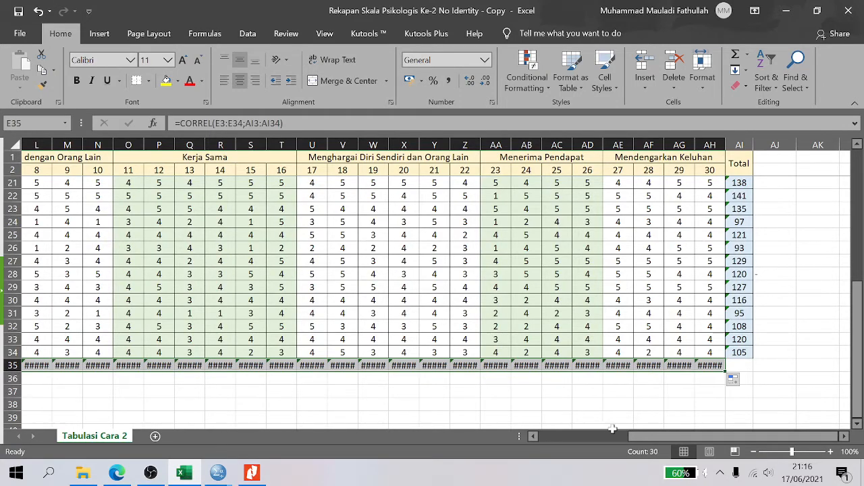
drag(612, 435, 549, 435)
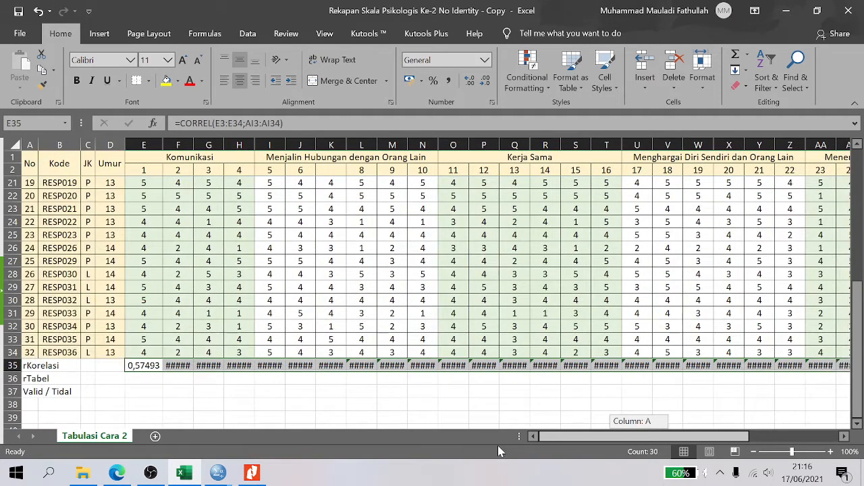
click(185, 366)
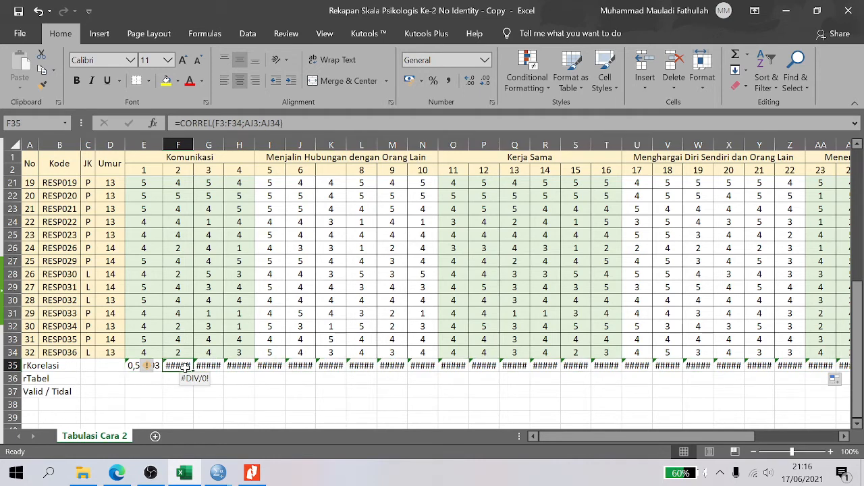
key(ctrl+z)
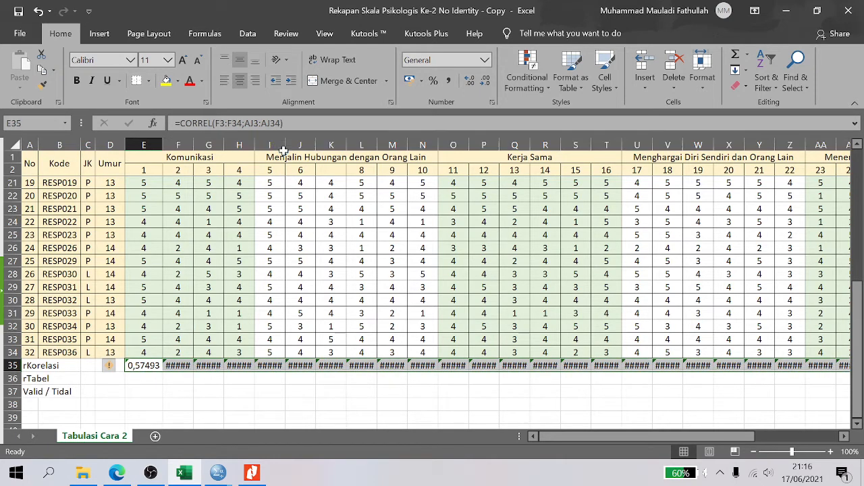
Anchor the row numbers in the E35 formula so it reads =CORREL(E$3:E$34;AI$3:AI$34)
click(227, 124)
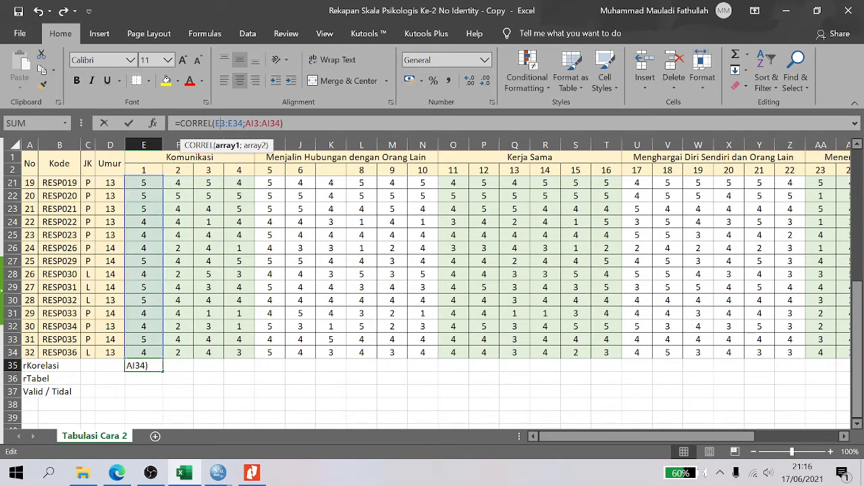
key(Left)
text($3:E)
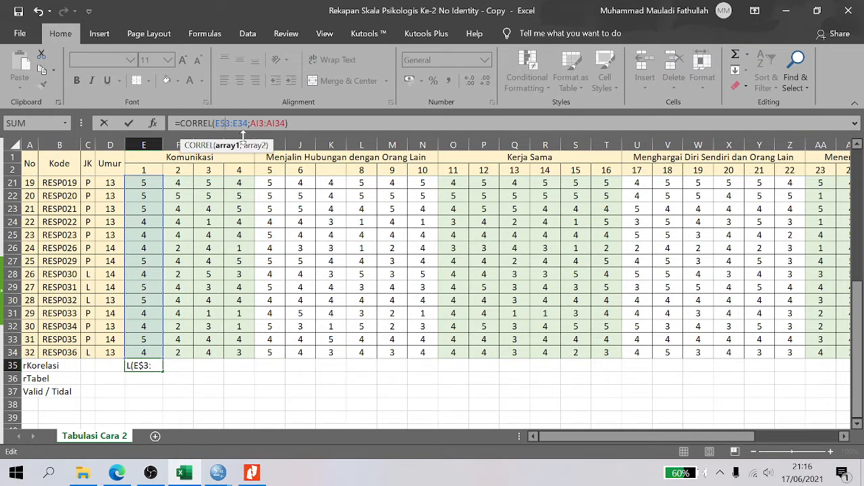
text($)
key(Right)
key(Right)
key(Right)
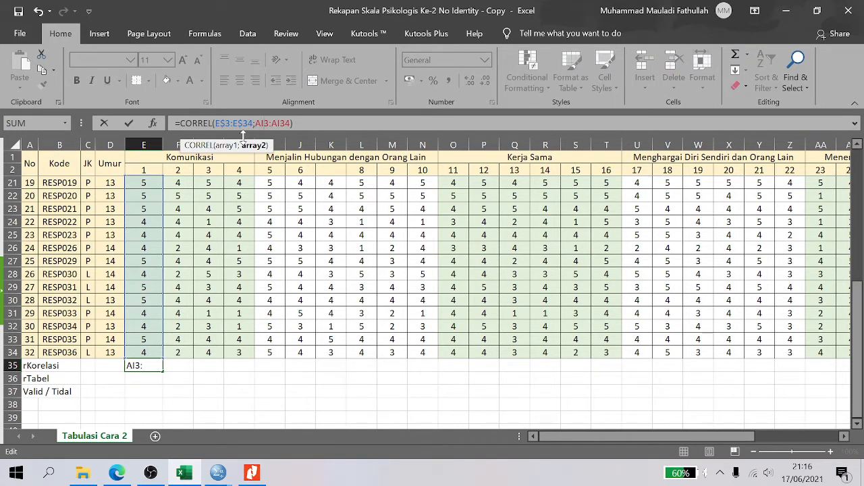
text($3:E$)
key(ctrl+Return)
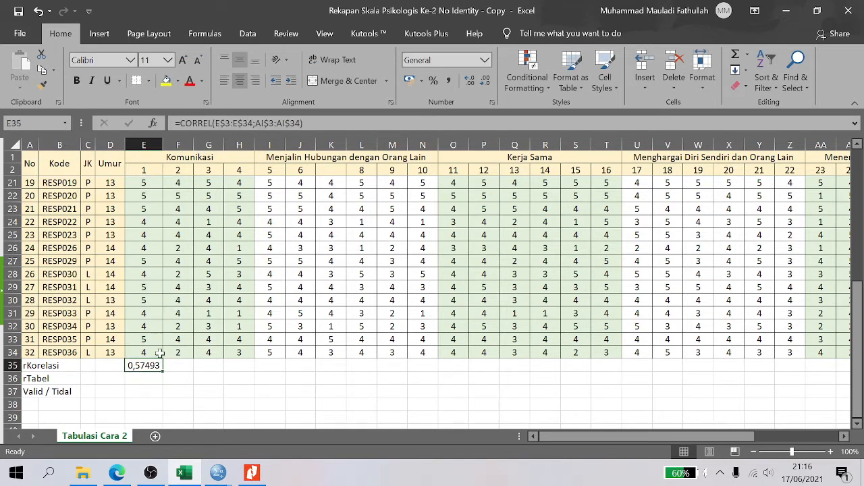
Fill the row-anchored correlation formula from E35 across to AH35 and check the copied formula in F35
drag(163, 373, 711, 372)
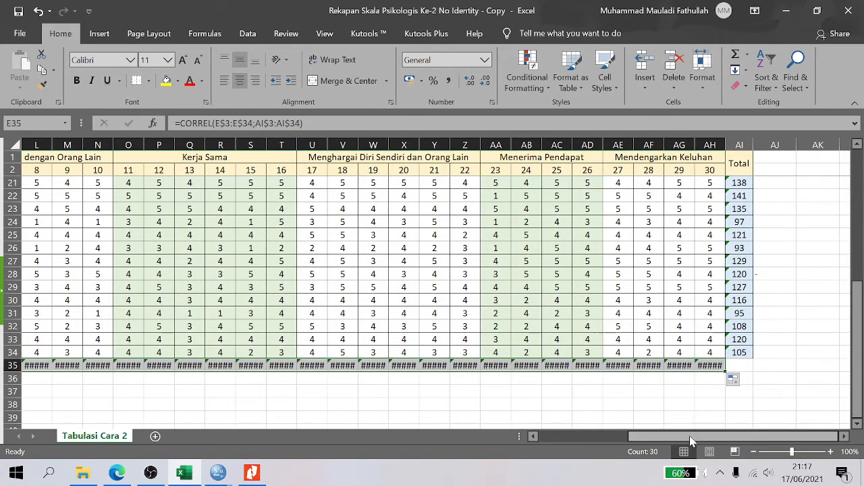
drag(691, 440, 425, 453)
click(179, 365)
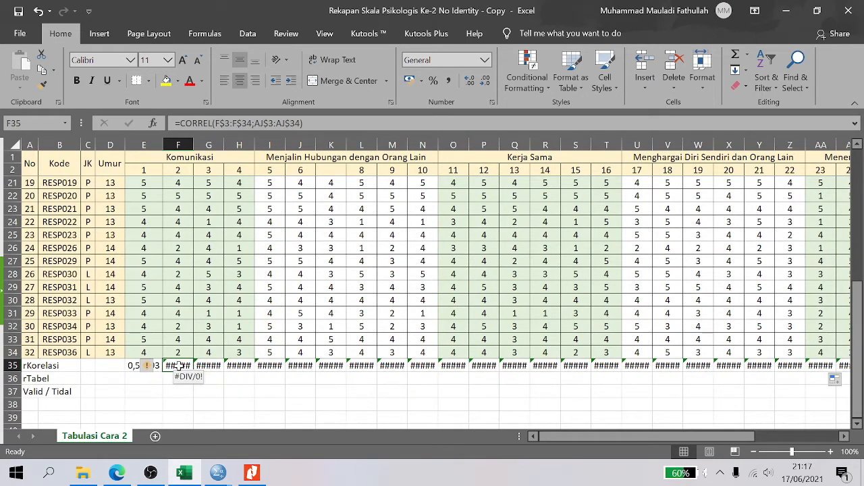
Clear the open windows away and open the workbook Rekapan Skala Psikologis Ke-2 No Identity from the desktop
click(786, 12)
click(788, 12)
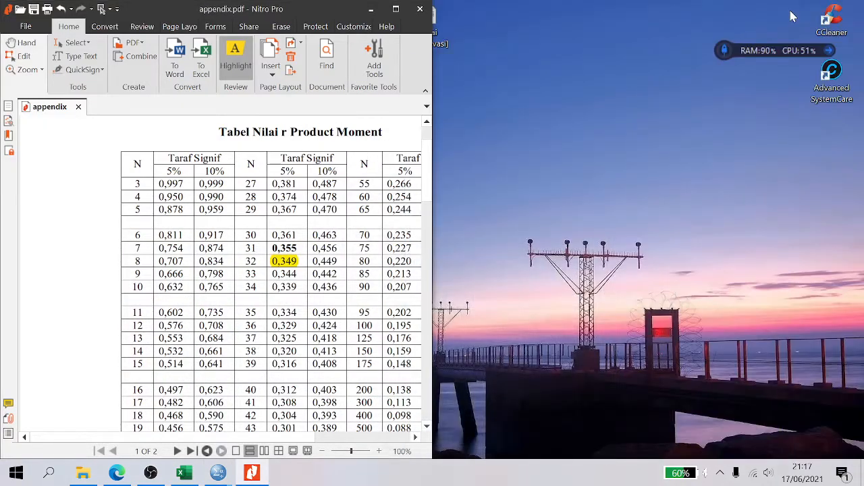
click(371, 9)
double_click(289, 31)
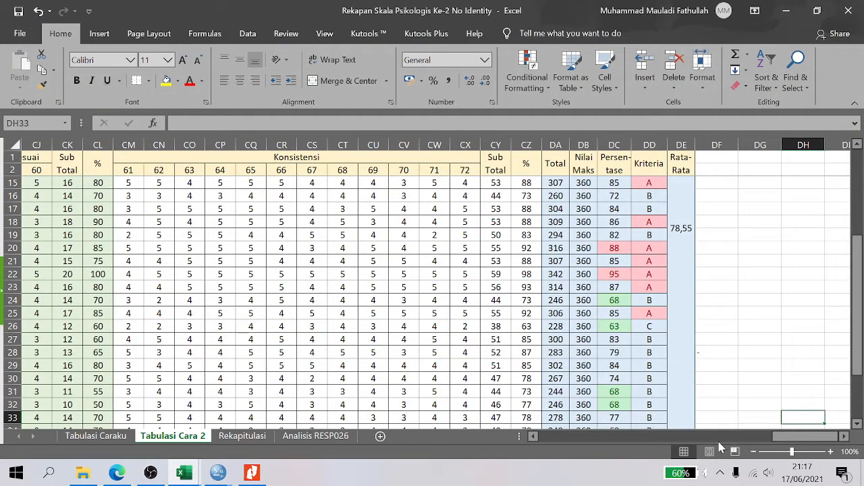
Examine the references in the rHitung formula for item 1 in E35 of the Tabulasi Cara 2 sheet
click(676, 424)
click(631, 436)
click(631, 436)
click(567, 439)
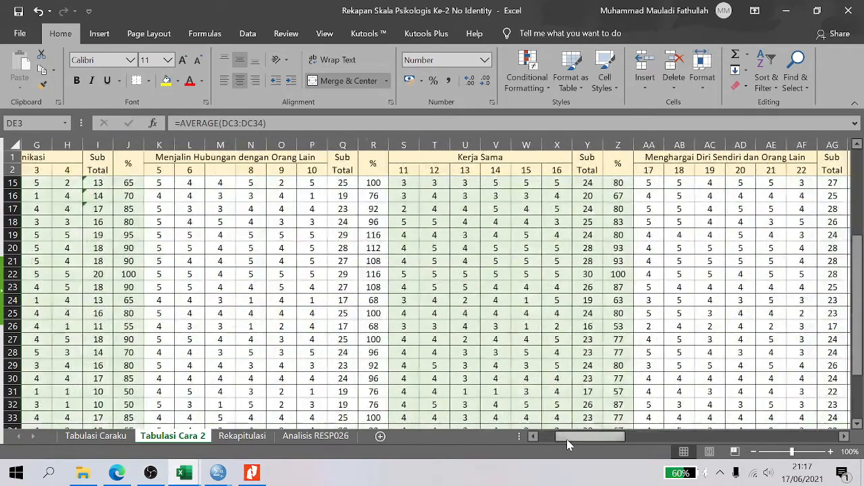
drag(566, 439, 547, 432)
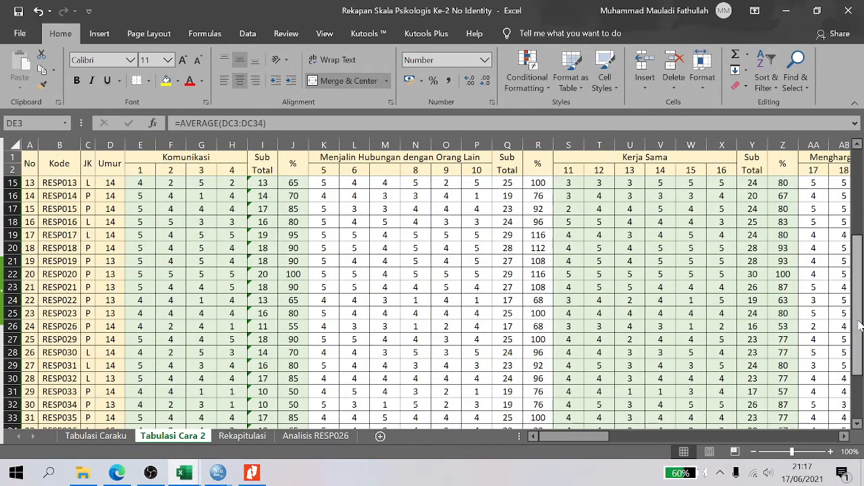
drag(860, 325, 860, 366)
click(133, 366)
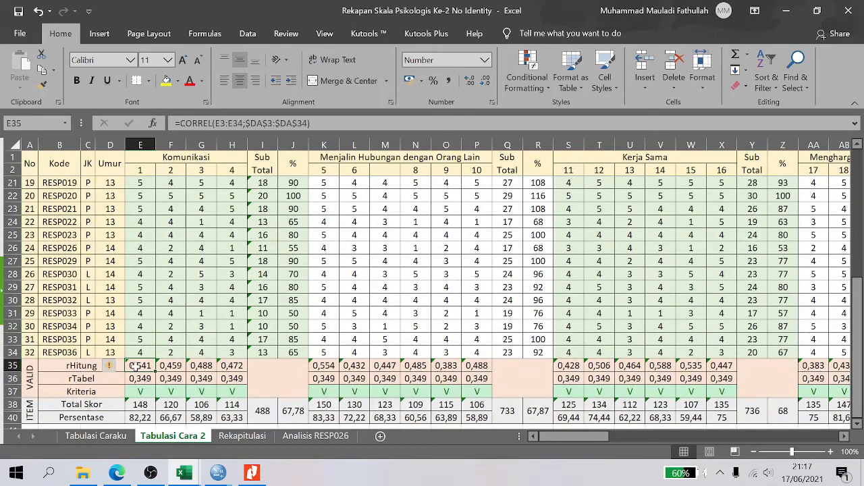
key(F2)
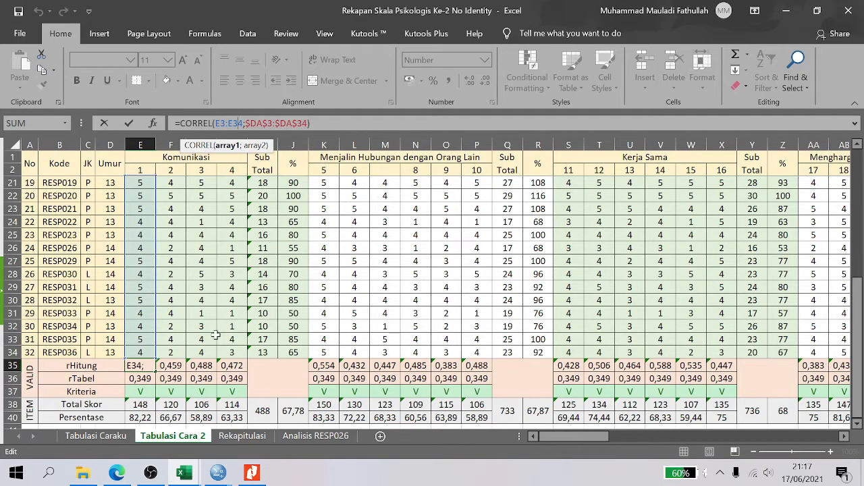
key(Return)
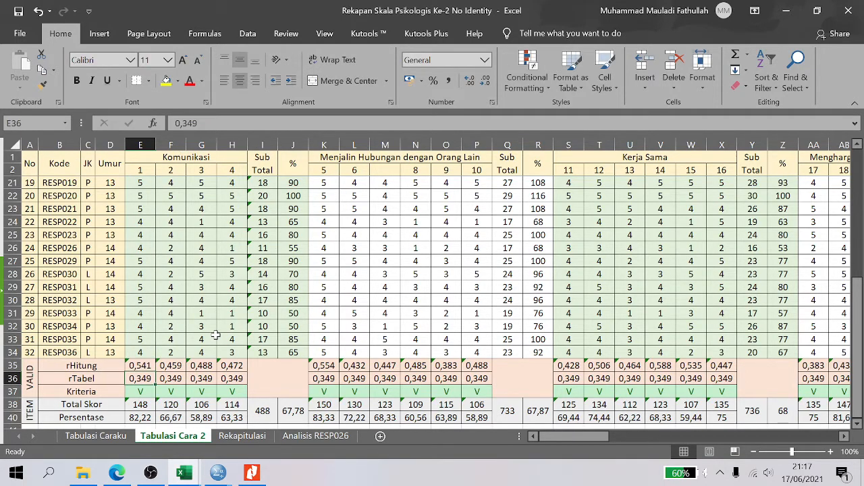
Return to the workbook Rekapan Skala Psikologis Ke-2 No Identity - Copy and clear the copied correlation formulas from F35 to AH35
key(Down)
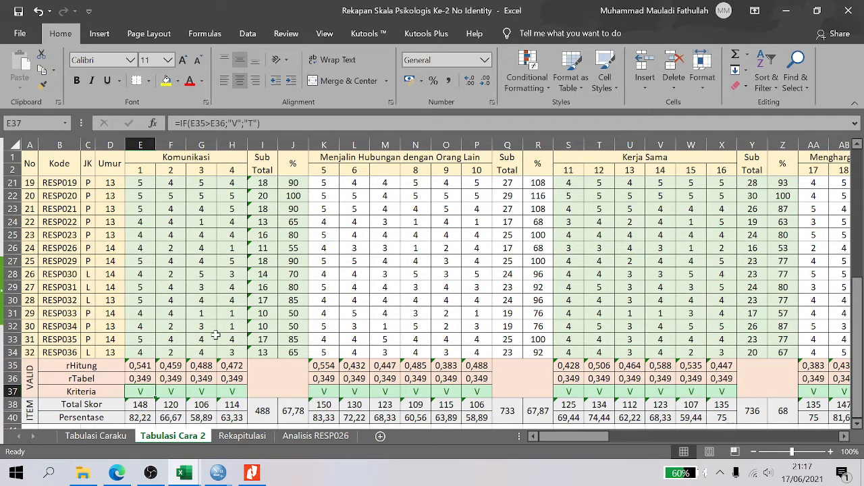
click(786, 14)
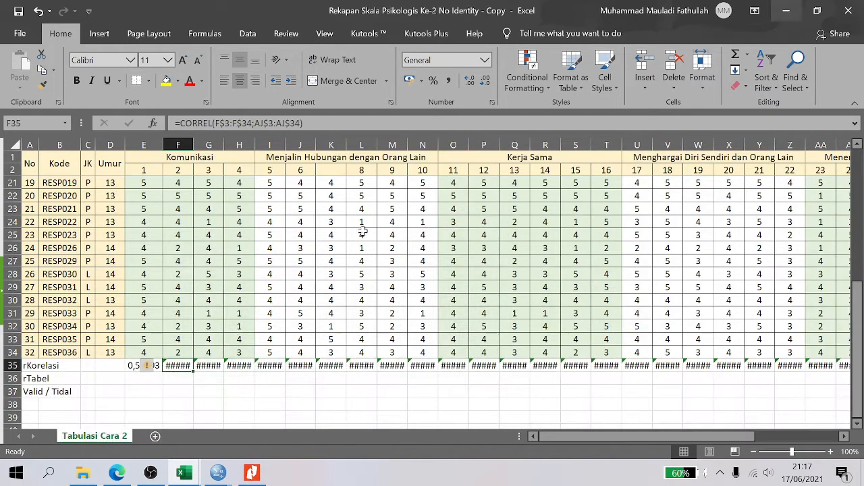
drag(174, 366, 722, 365)
key(Delete)
key(Left)
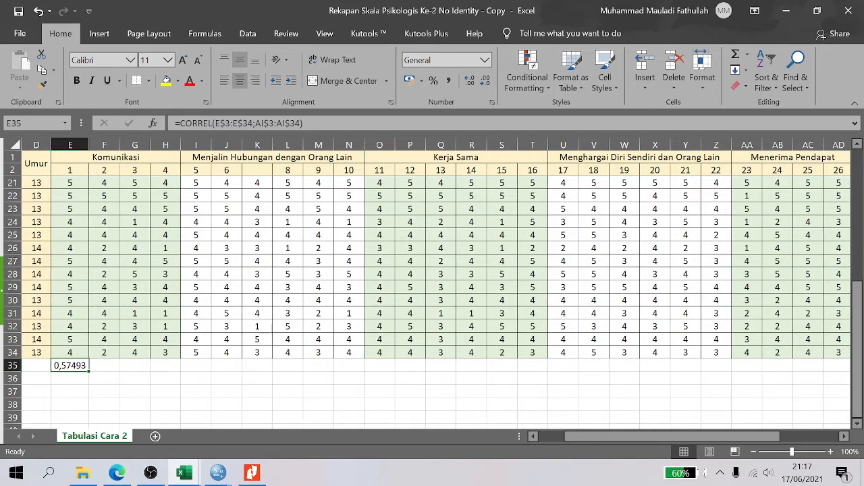
Change the E35 formula to =CORREL(E3:E34;$AI$3:$AI$34), with a relative item range and a fully absolute total range
click(220, 123)
key(BackSpace)
key(Right)
key(Right)
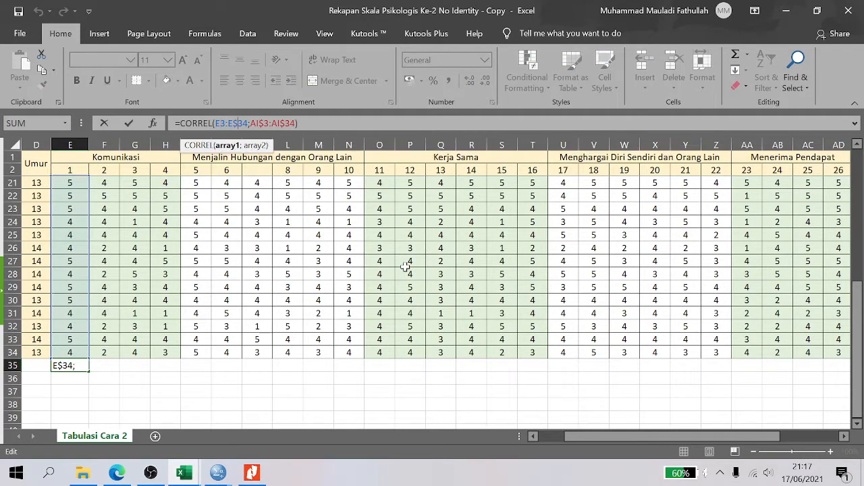
key(BackSpace)
key(Right)
key(Right)
key(Right)
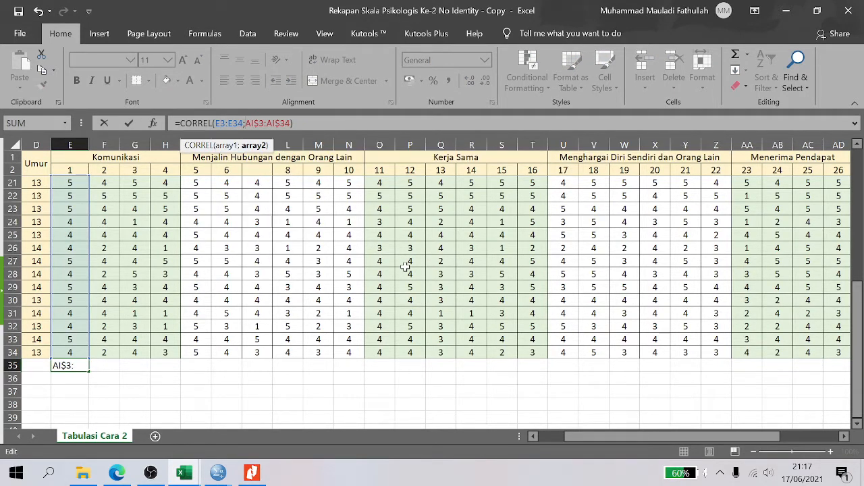
text($)
key(Right)
text($)
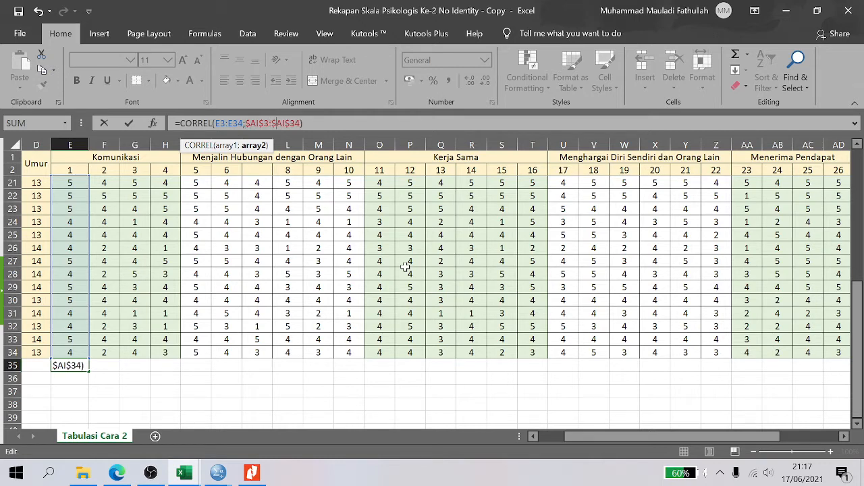
key(Return)
key(Up)
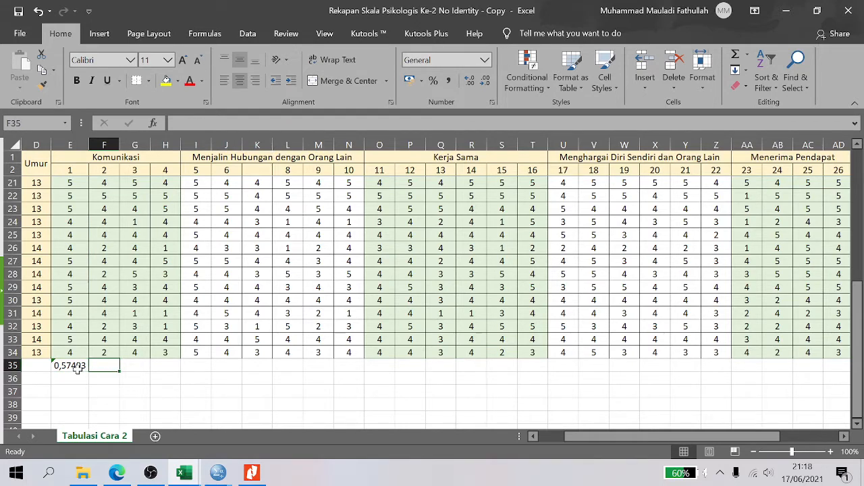
Fill the corrected correlation formula from E35 across to AH35 and return to the start of the rTabel row
drag(86, 369, 725, 365)
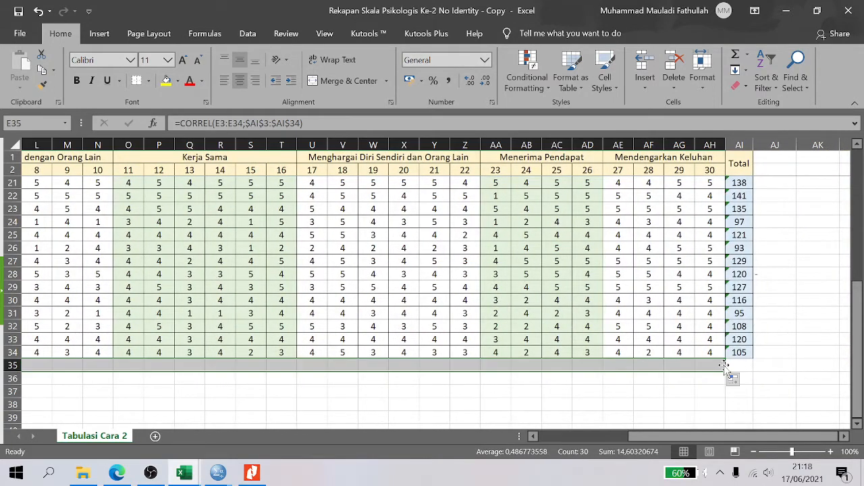
click(408, 382)
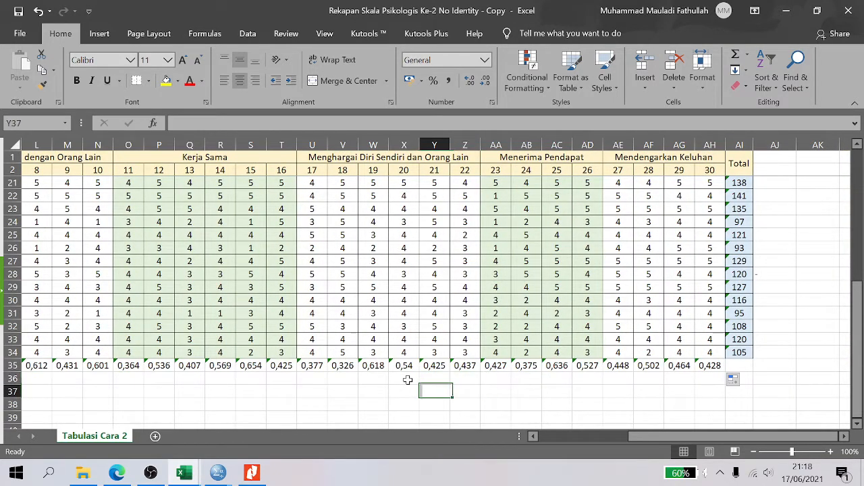
key(Home)
key(Up)
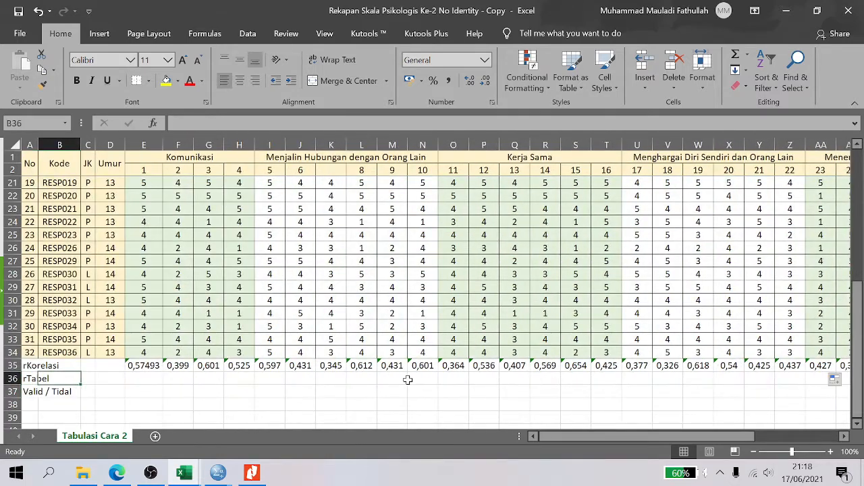
key(Right)
key(Right)
key(Right)
key(Right)
Check the row labels in the original workbook, and rename the A35 label in the Copy workbook to rHitung
mouse_move(182, 474)
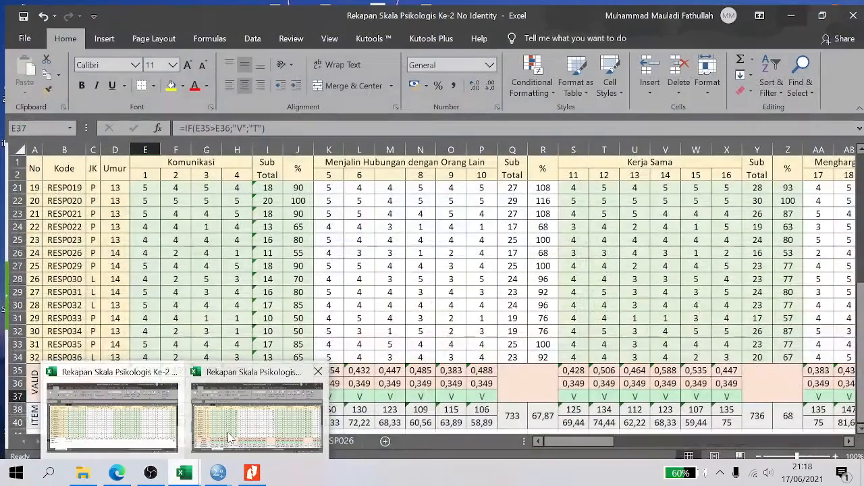
click(153, 453)
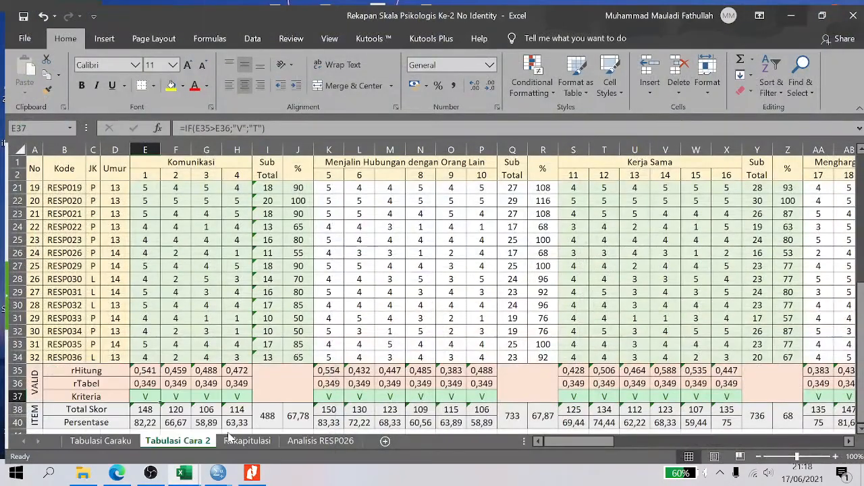
mouse_move(181, 475)
click(113, 422)
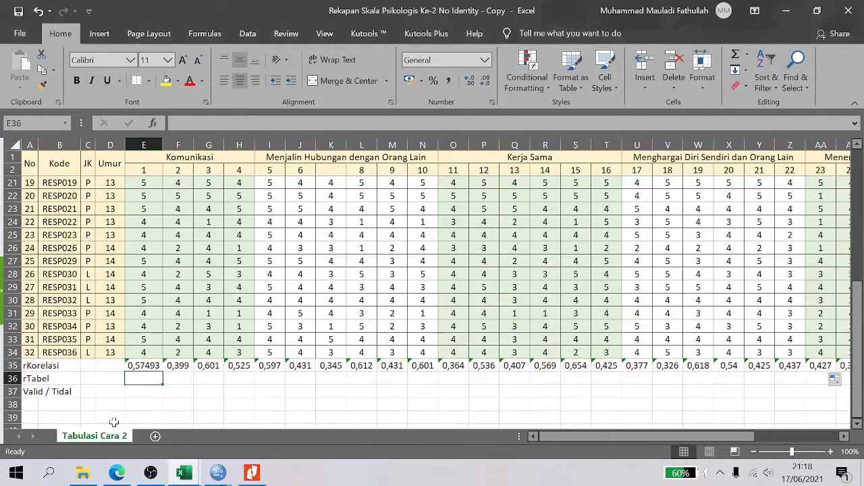
click(33, 365)
text(rTabel)
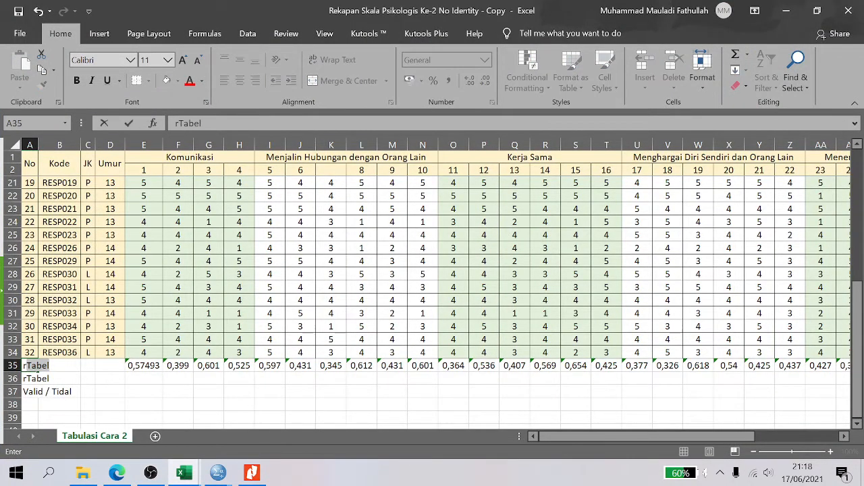
key(BackSpace)
key(BackSpace)
key(BackSpace)
key(BackSpace)
key(BackSpace)
text(Hitung)
key(Return)
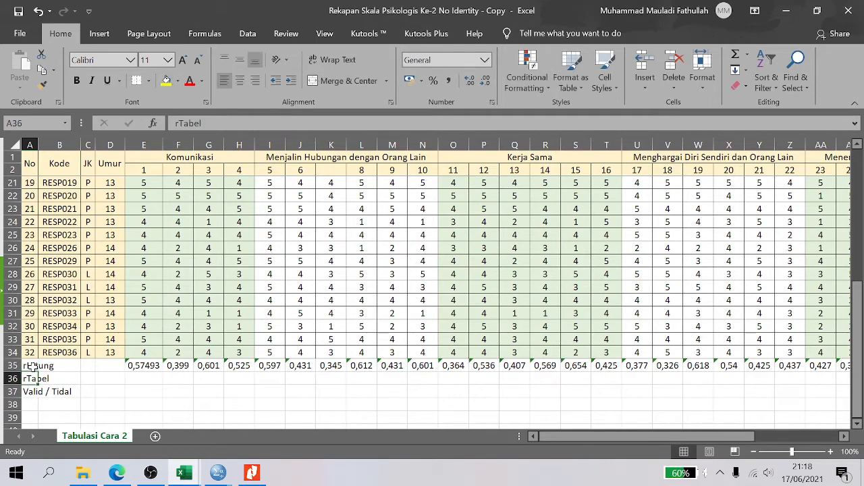
Look up the 5% r value for N = 32 in appendix.pdf in Nitro Pro and enter 0,349 in E36 of the Excel copy
key(Right)
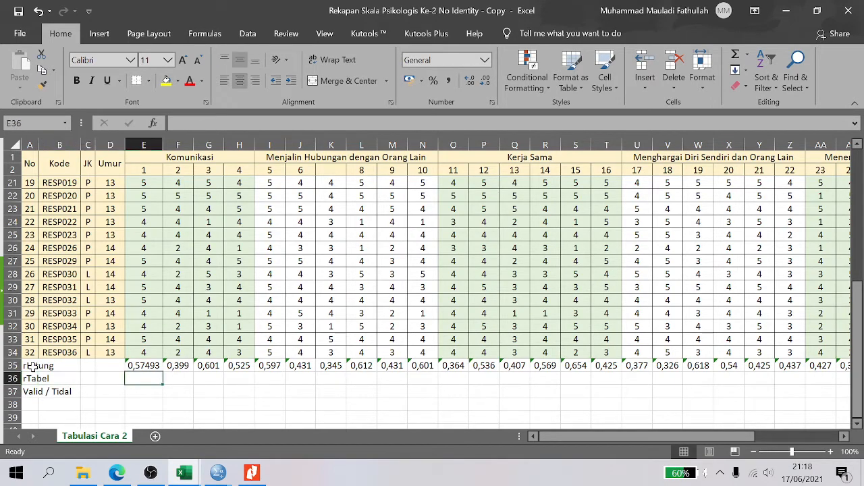
click(251, 472)
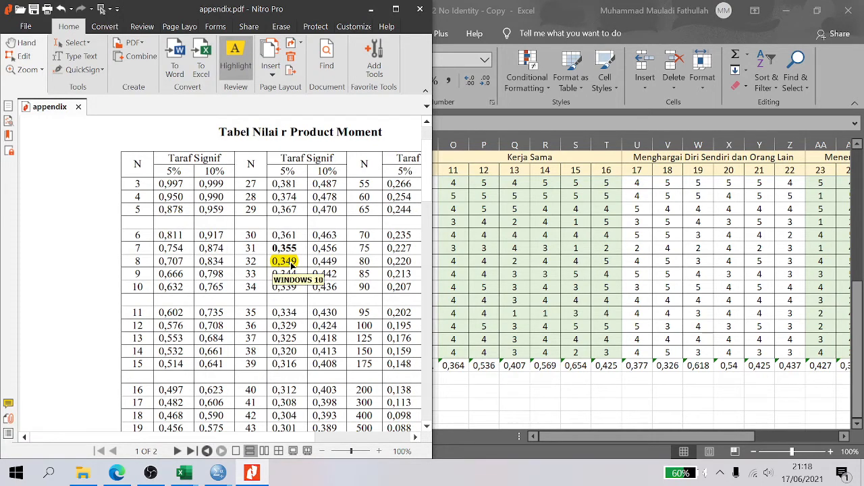
click(473, 383)
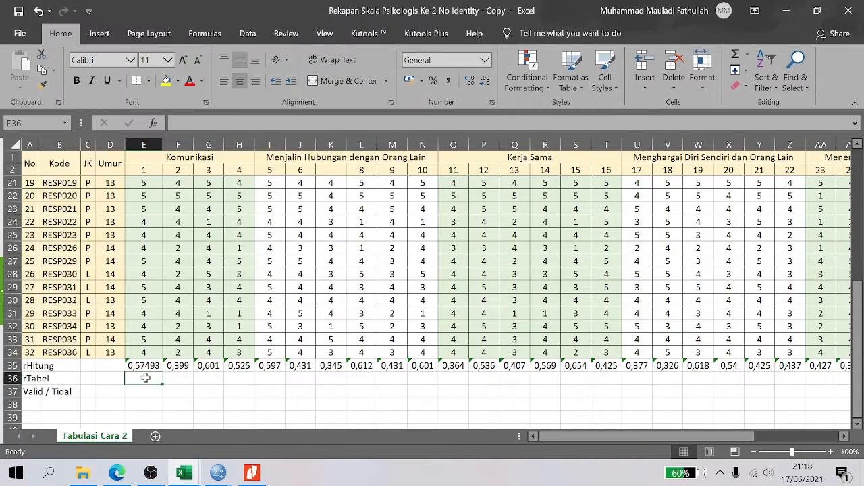
text(0,349)
key(Return)
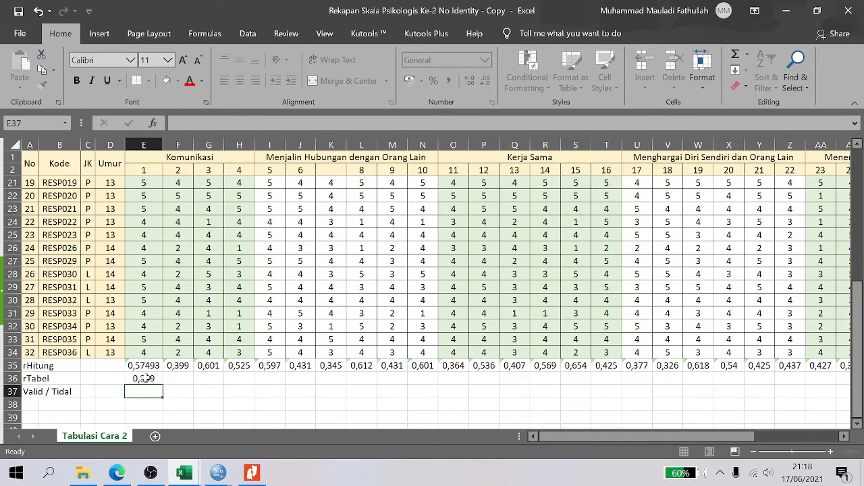
Narrow column E slightly and fill the 0,349 value from E36 across the rTabel row for the remaining items
click(145, 379)
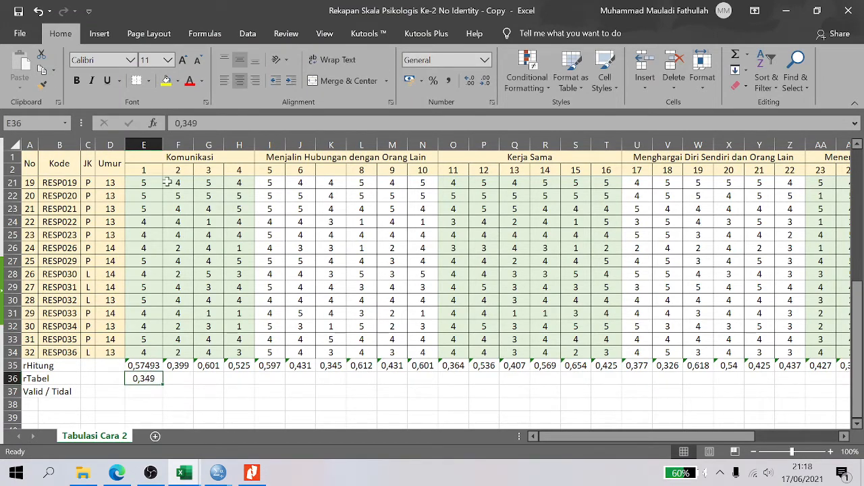
drag(162, 144, 153, 144)
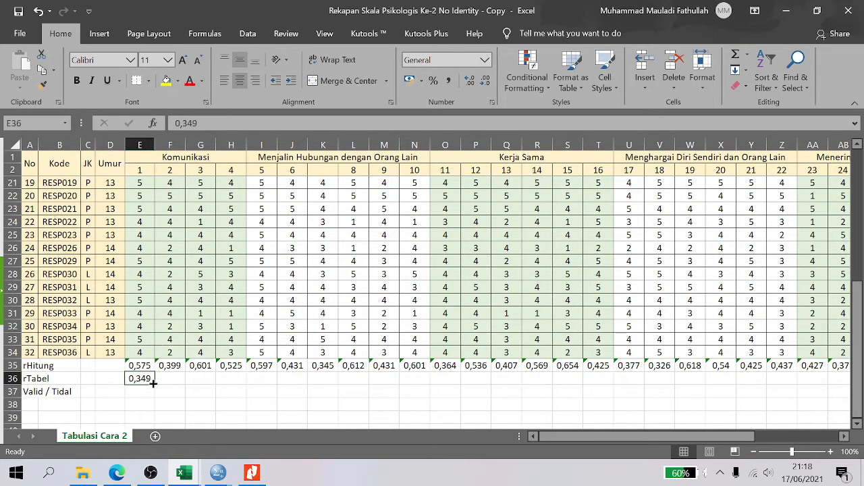
drag(153, 383, 712, 376)
key(Left)
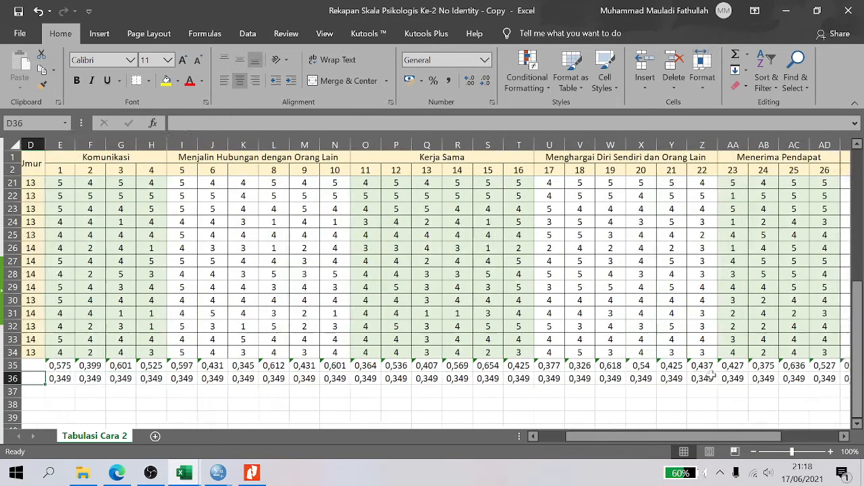
key(Left)
key(Left)
key(Left)
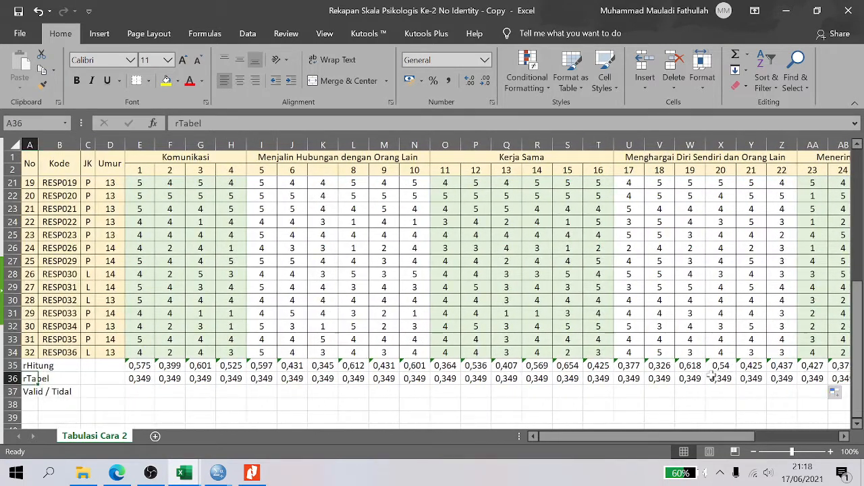
Correct the label in A37 to Valid / Tidak
key(Down)
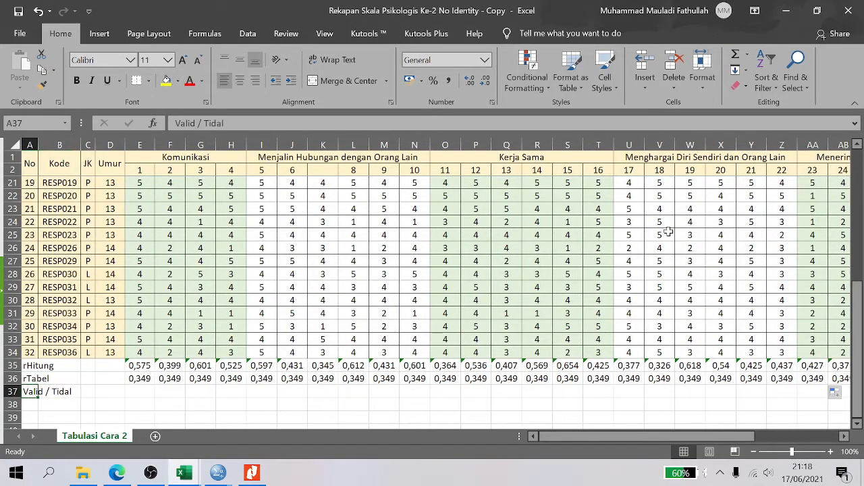
key(F2)
key(BackSpace)
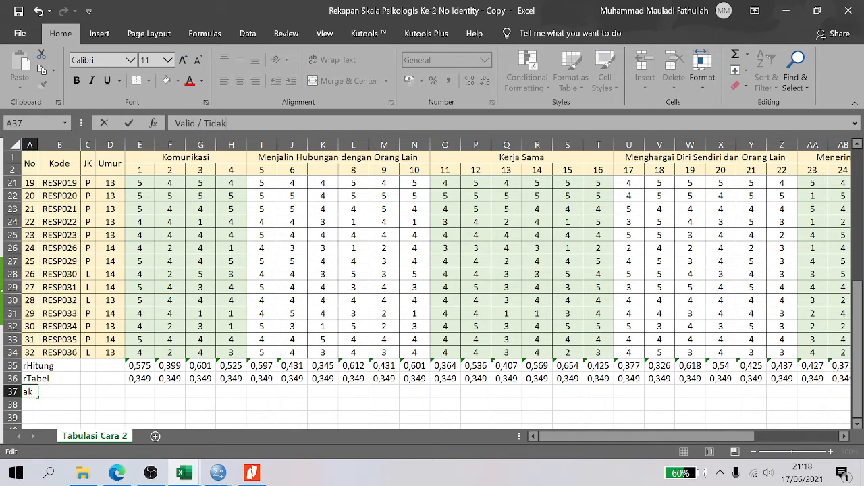
text(k)
key(Tab)
key(Tab)
key(Tab)
key(Tab)
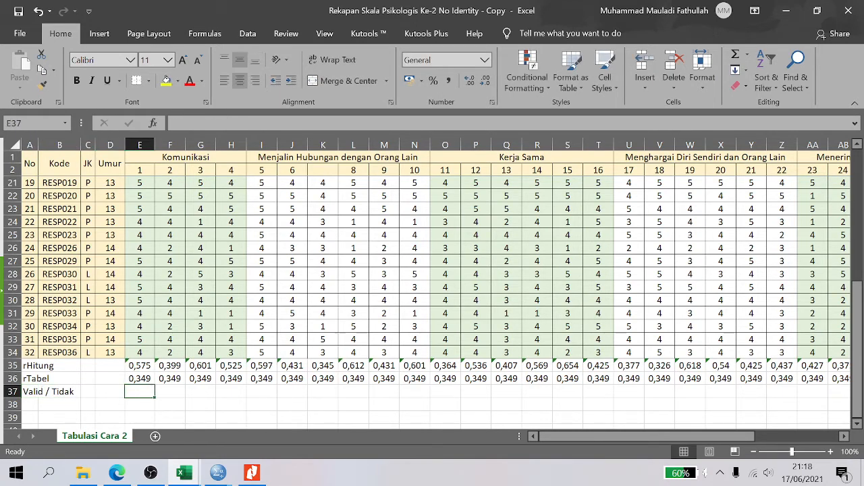
text(=)
text(i)
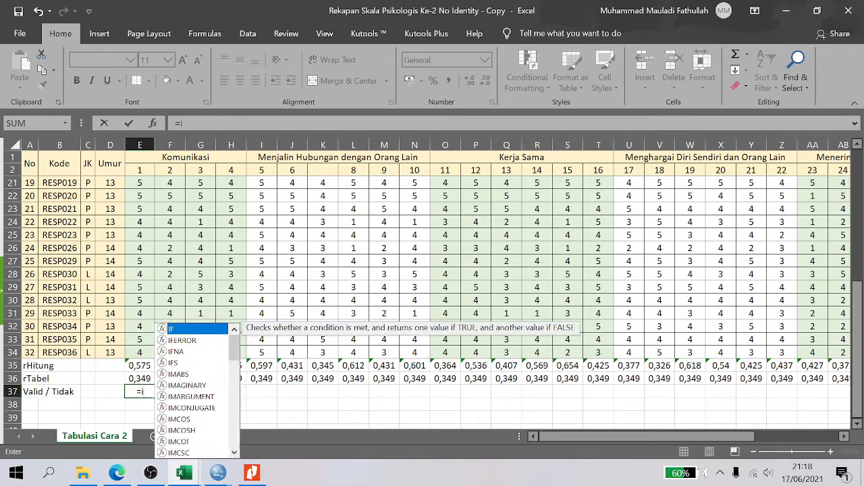
text(f()
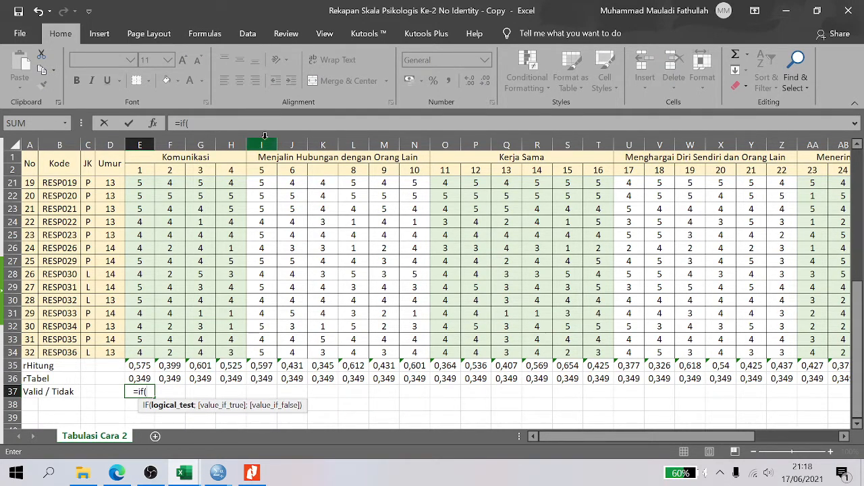
click(139, 366)
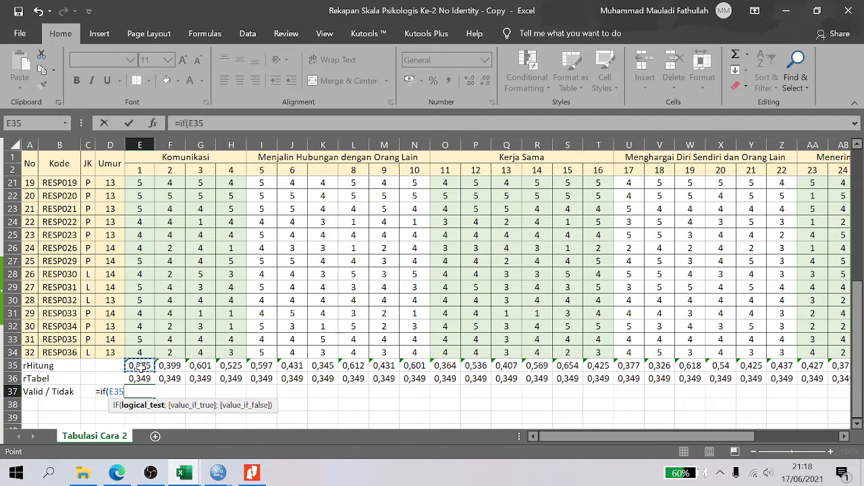
text(>)
click(143, 379)
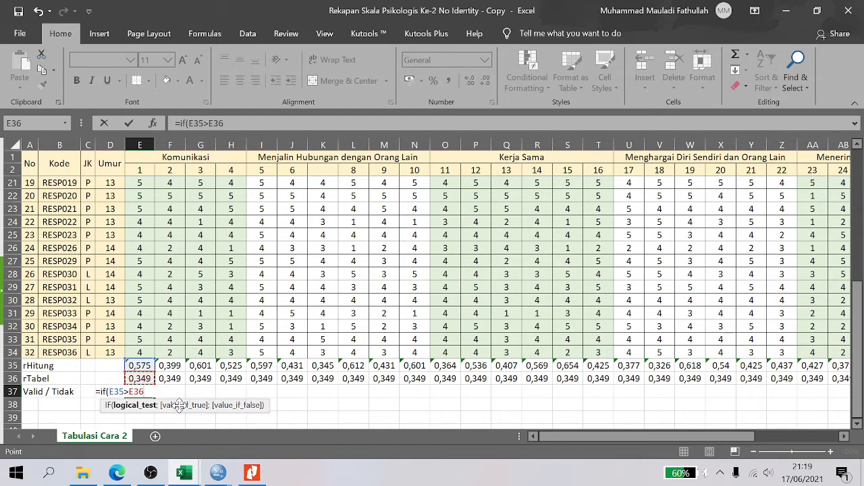
key(BackSpace)
key(BackSpace)
key(BackSpace)
key(BackSpace)
key(BackSpace)
key(BackSpace)
key(BackSpace)
key(BackSpace)
key(BackSpace)
key(BackSpace)
key(BackSpace)
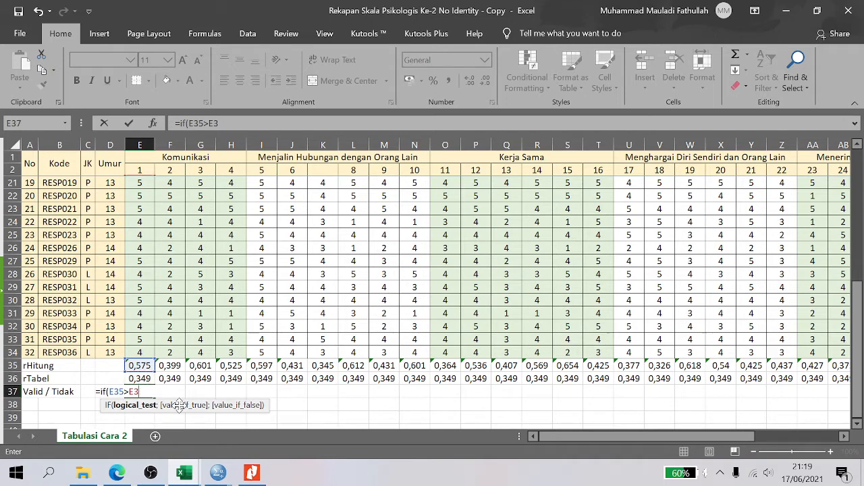
key(Return)
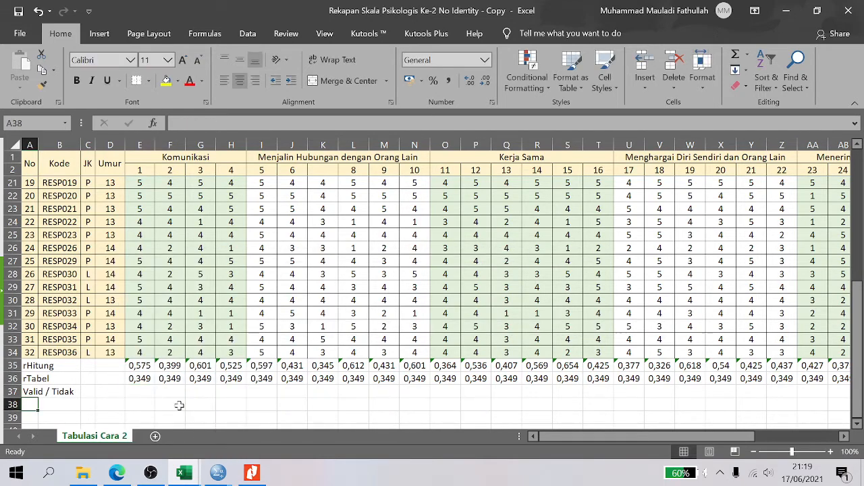
Check the Kriteria formula in E37 of the original workbook and return to cell E37 of the Copy workbook
click(148, 380)
click(183, 472)
click(251, 434)
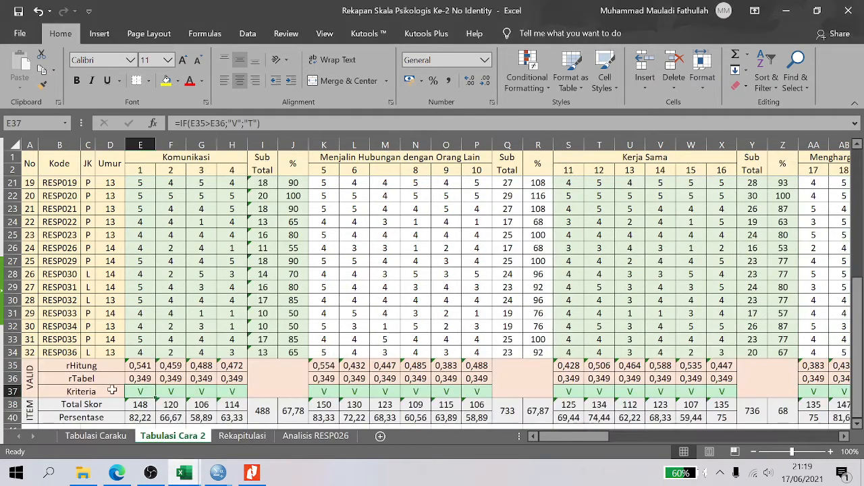
click(183, 473)
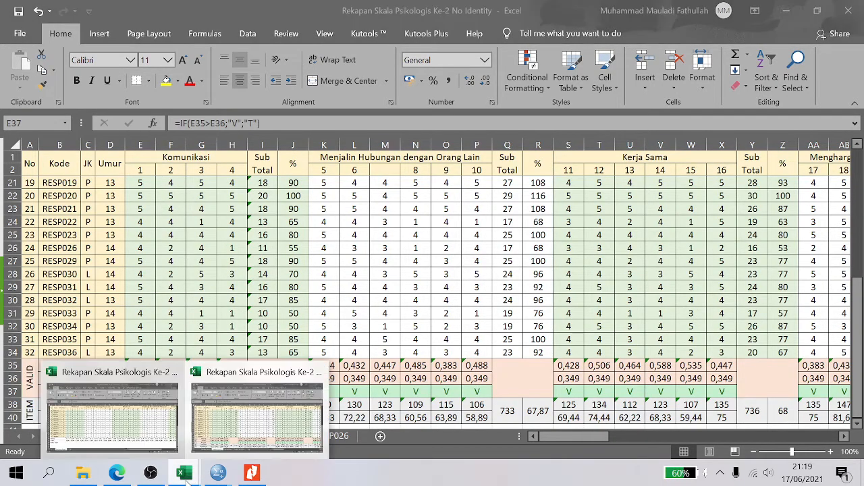
click(135, 423)
click(139, 392)
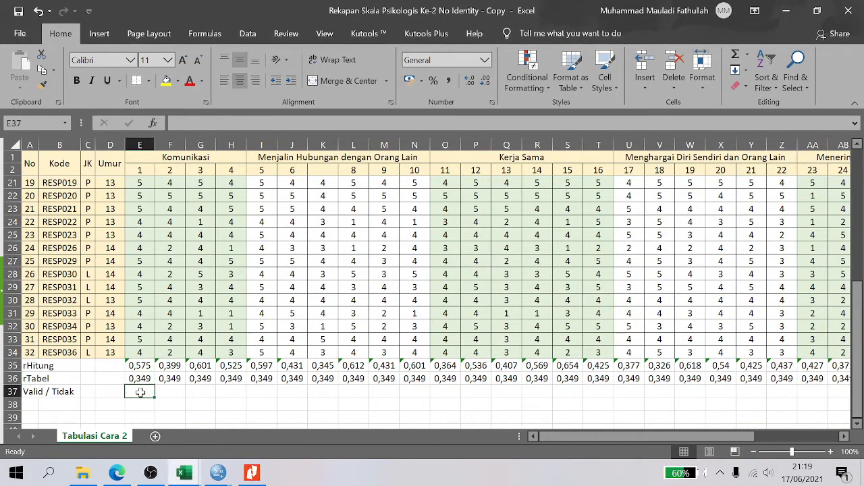
text(=)
click(141, 366)
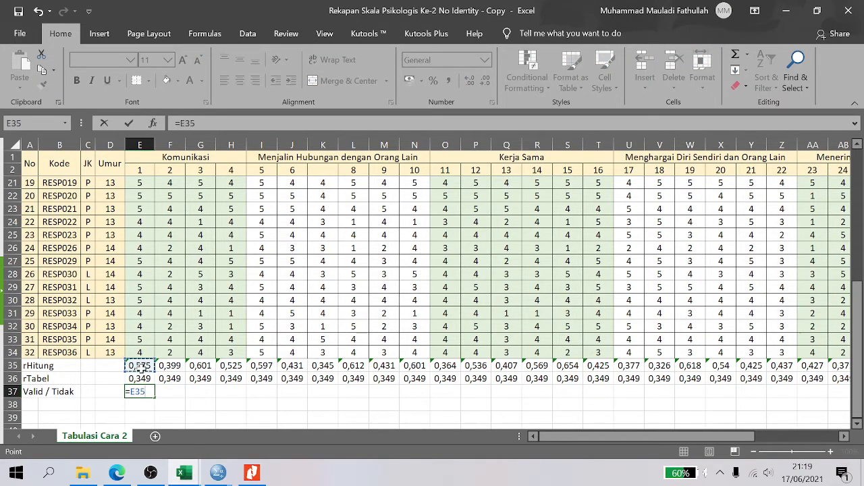
key(BackSpace)
text(i)
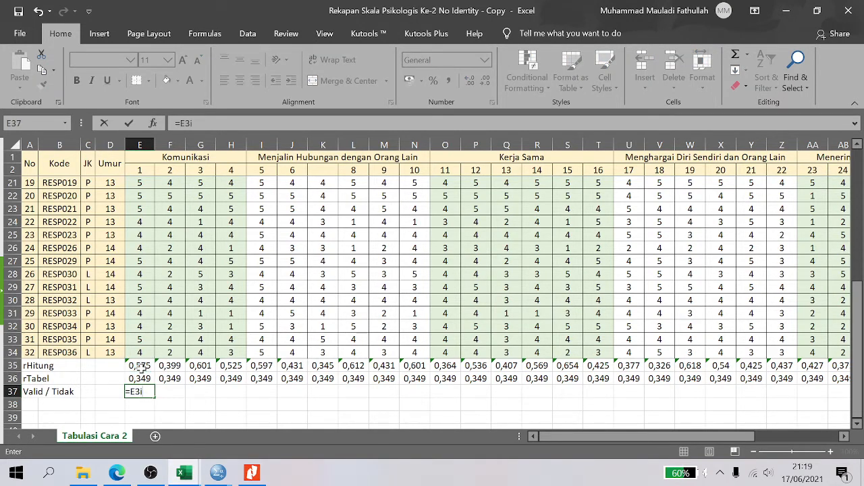
key(BackSpace)
key(BackSpace)
key(BackSpace)
key(BackSpace)
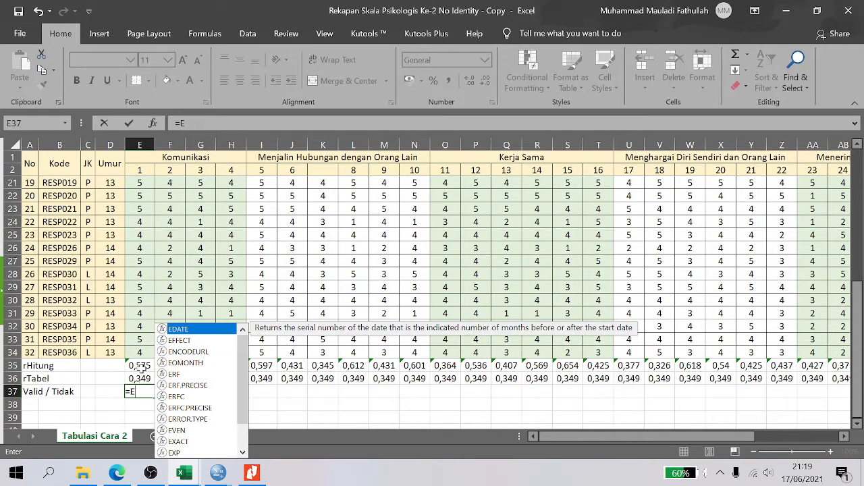
Enter the formula =IF(E35>E36;V;T) in E37 of the Valid / Tidak row
text(if()
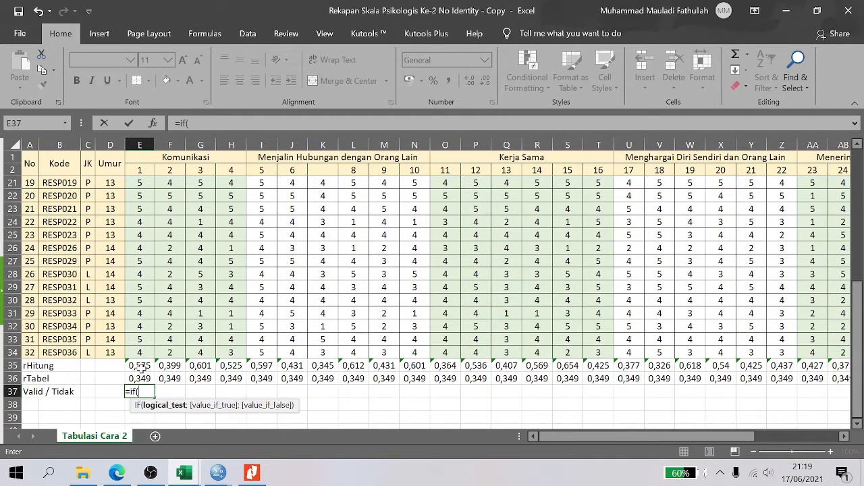
click(139, 365)
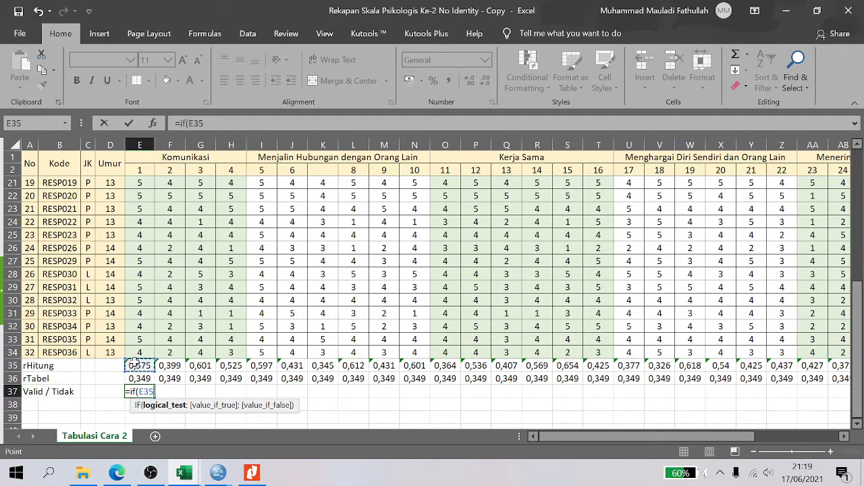
text(>)
click(139, 379)
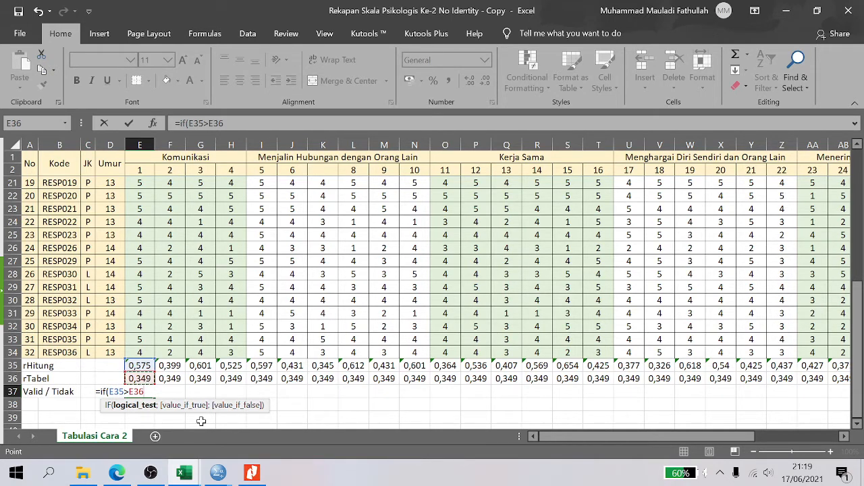
text(;)
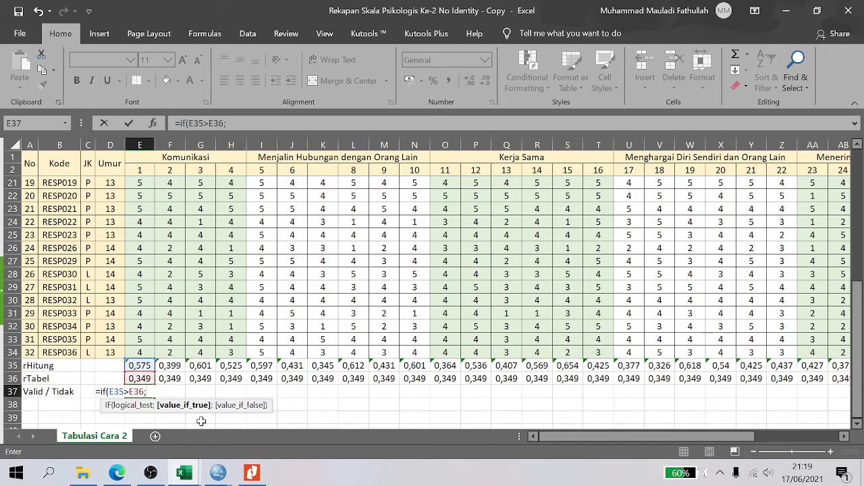
text(V)
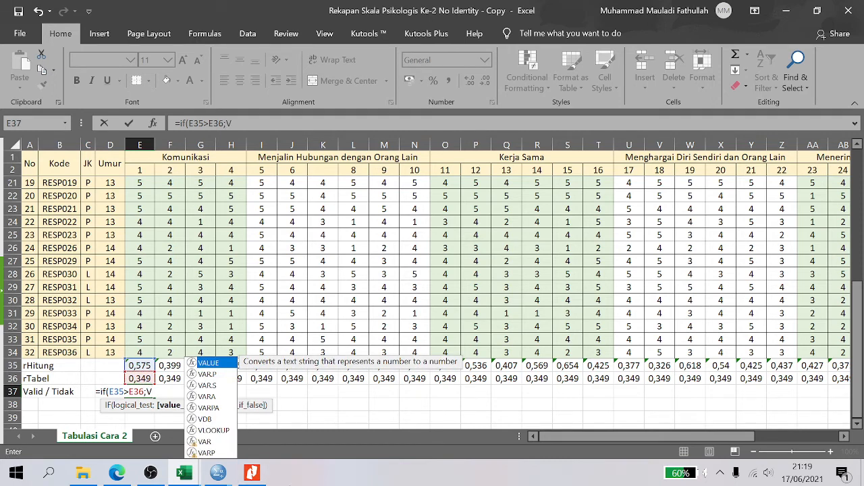
text(;)
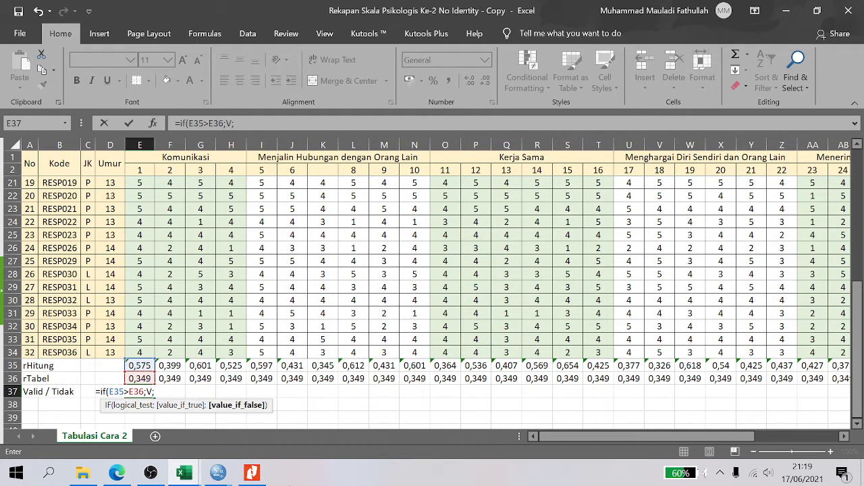
text(T))
key(ctrl+Return)
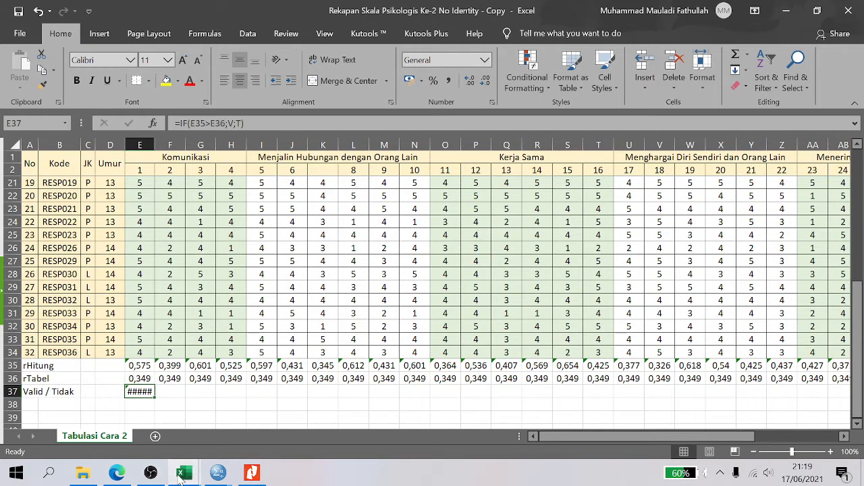
Compare the entry with the Kriteria formula in E37 of the original workbook and return to the Copy workbook
mouse_move(181, 472)
click(189, 425)
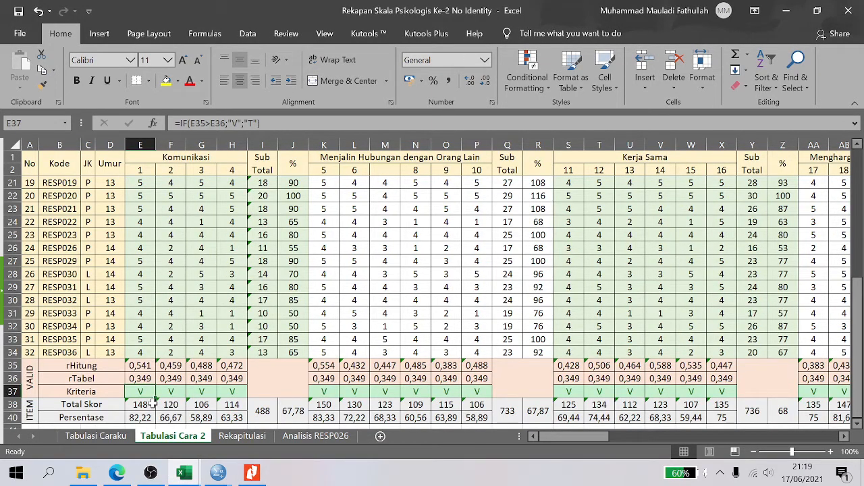
mouse_move(181, 473)
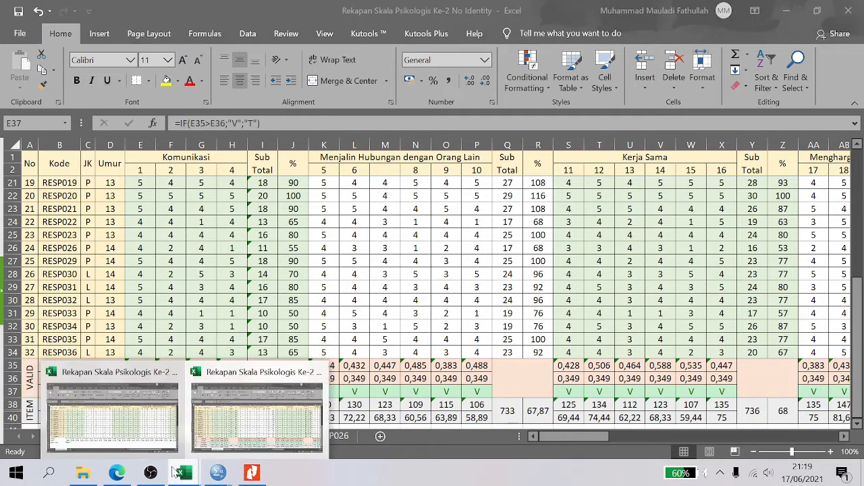
click(146, 416)
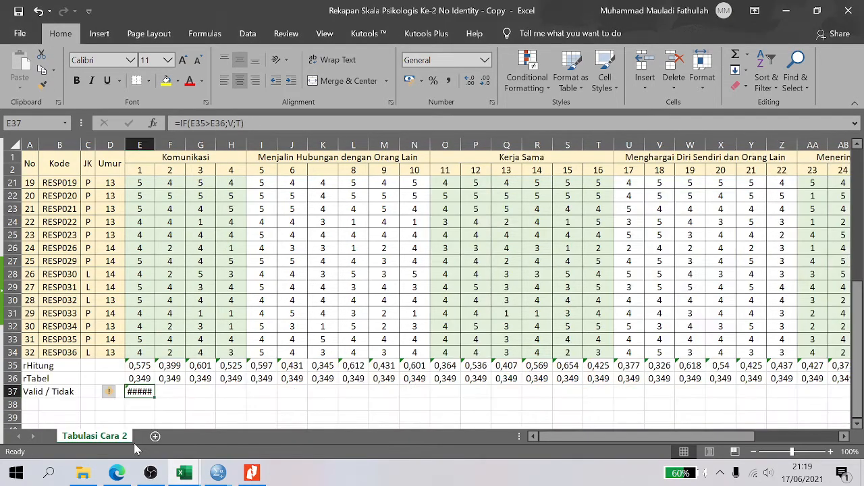
Correct E37 to =IF(E35>E36;"V";"T") and fill the formula across the Valid / Tidak row for the remaining items
click(225, 123)
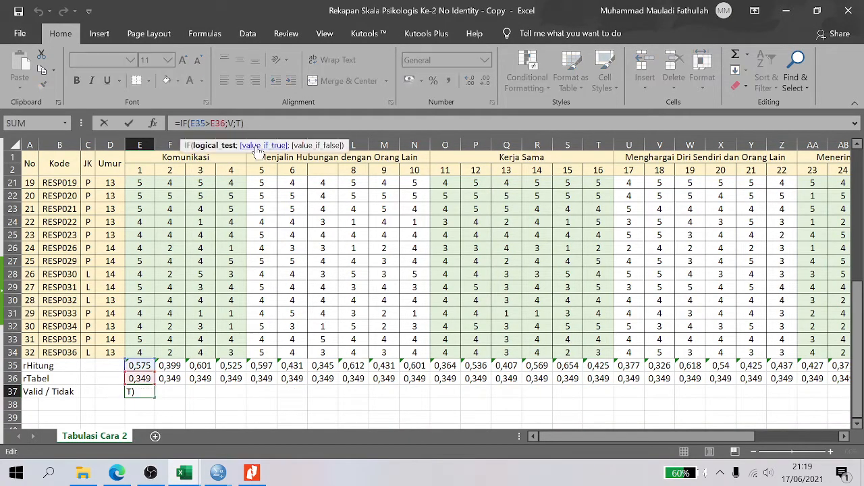
key(Right)
text(")
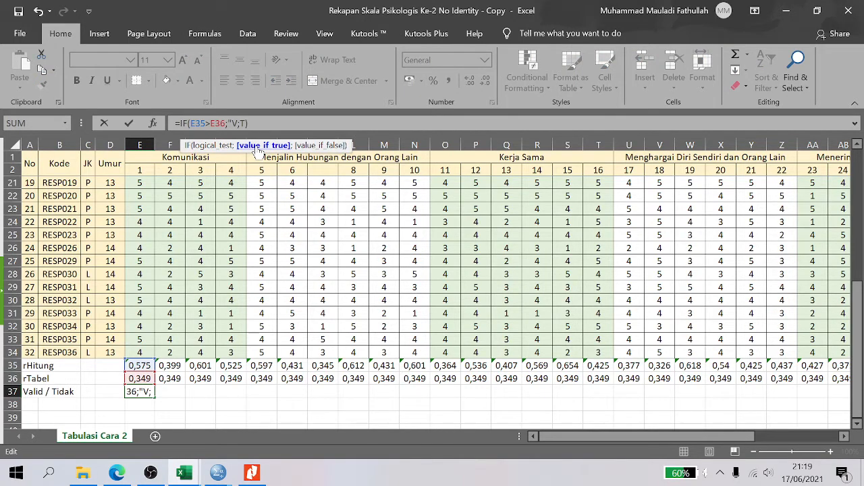
key(Right)
text(")
key(Right)
text(")
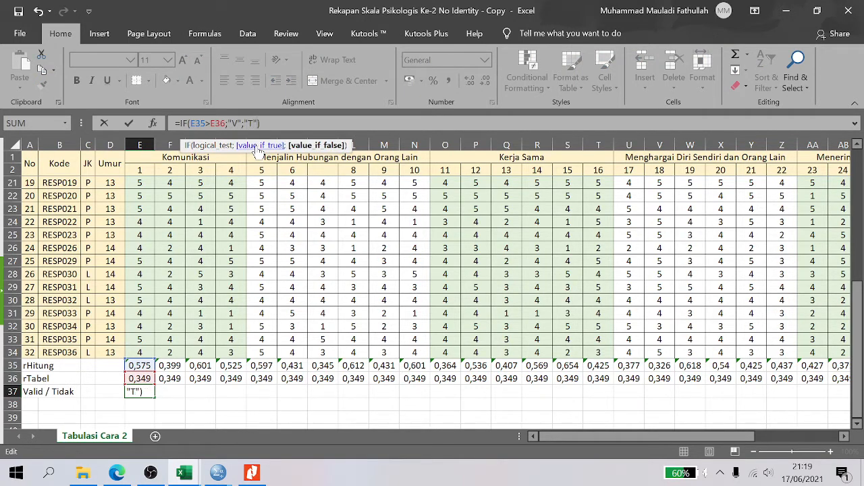
key(Return)
key(Up)
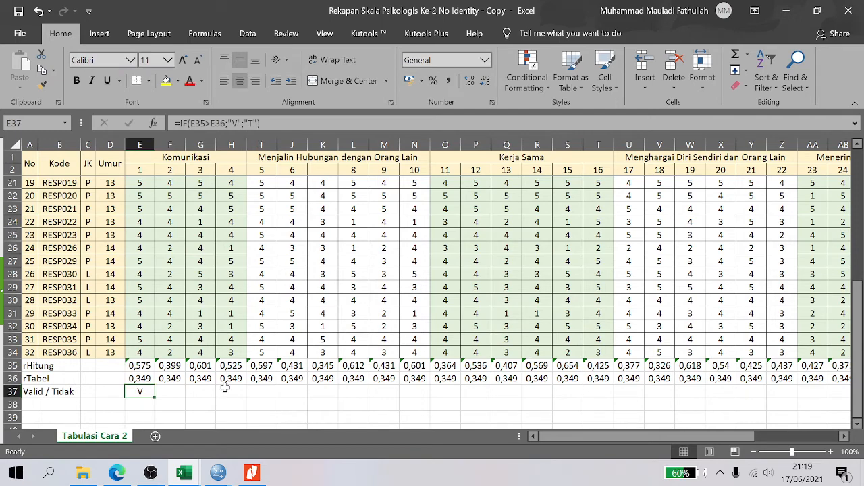
drag(155, 398, 716, 394)
drag(706, 436, 490, 462)
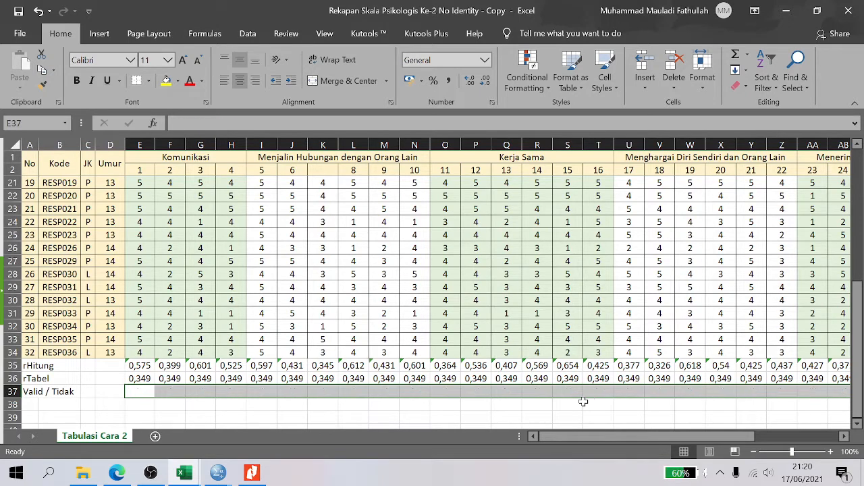
Clear the item values from the rHitung, rTabel and Valid / Tidak rows, keeping their row labels
key(Delete)
click(228, 418)
drag(143, 370, 718, 375)
key(Delete)
Enter =CORREL(E3:E34;AI3:AI34) in E35 to correlate item 1 with the Total column
key(Left)
key(Left)
key(Left)
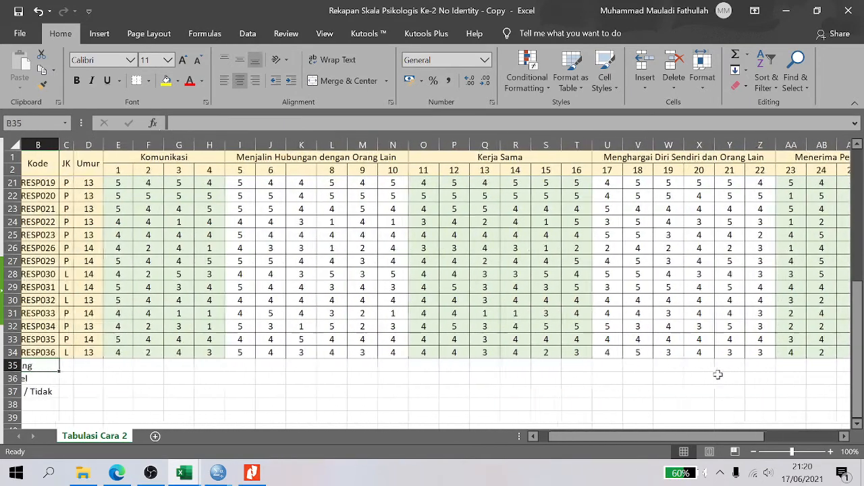
key(Right)
key(Right)
key(Right)
key(Right)
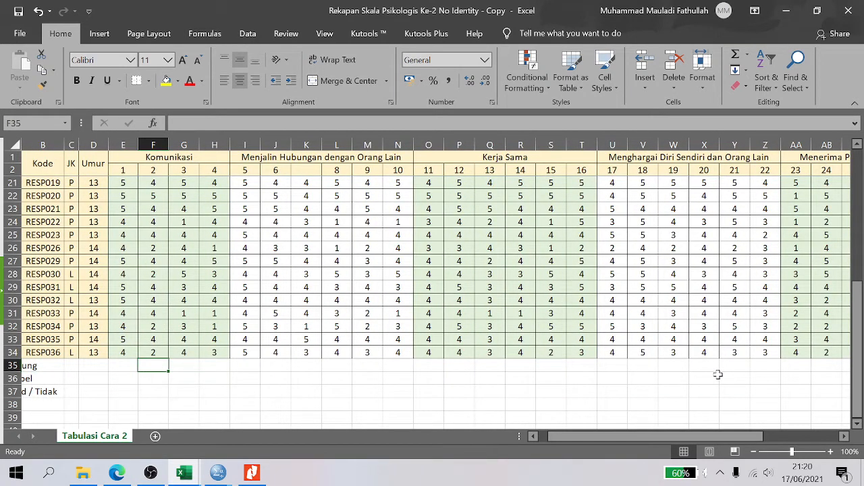
key(Left)
text(=c)
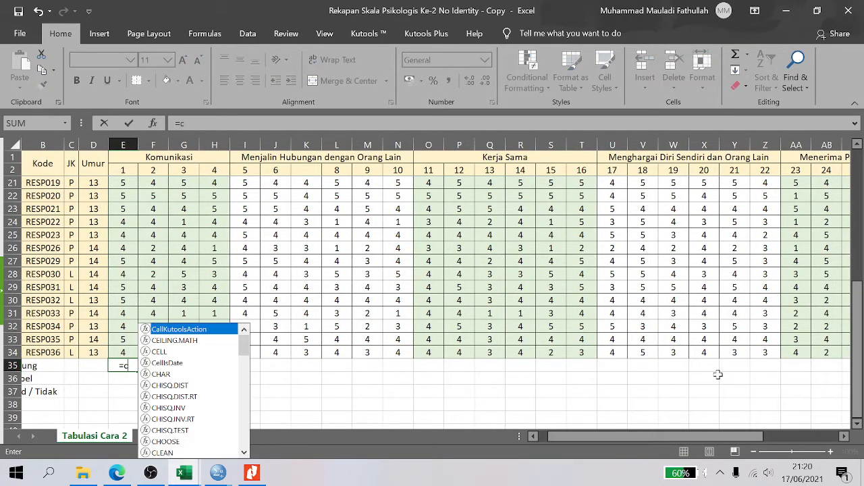
text(orrel()
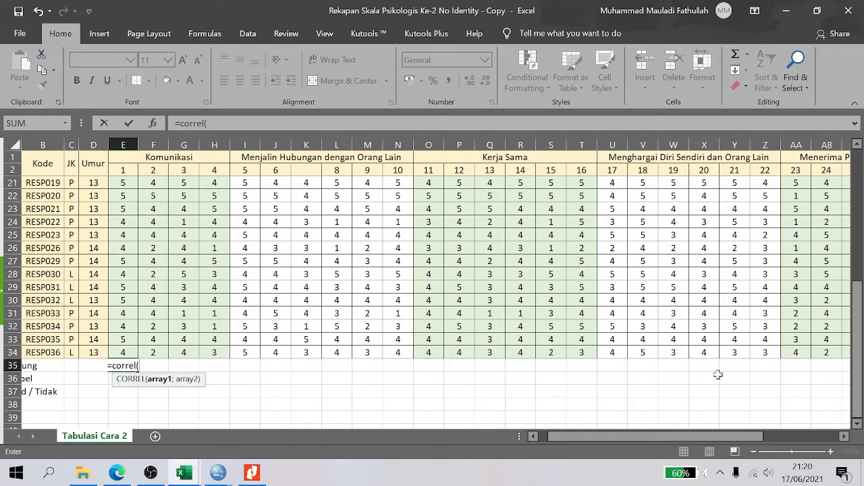
click(135, 349)
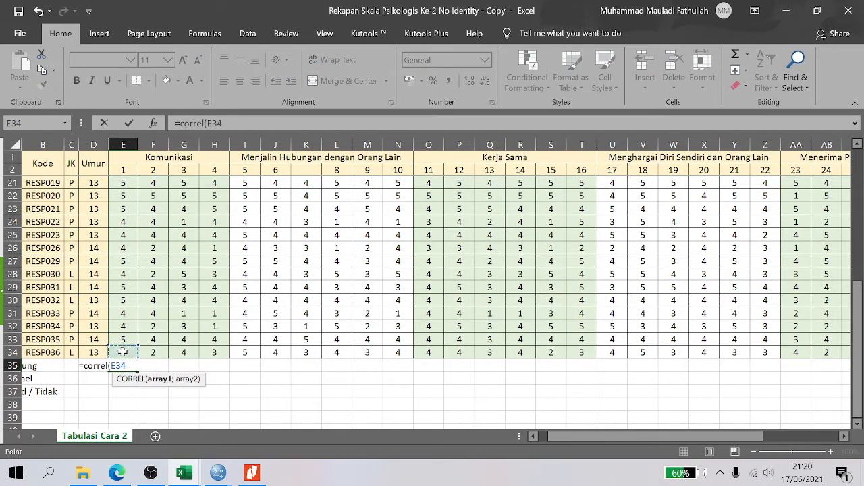
drag(135, 349, 123, 182)
click(237, 123)
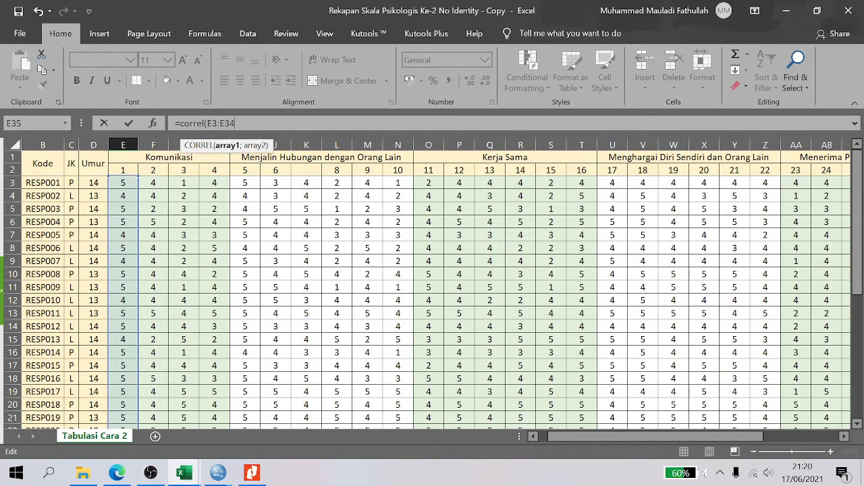
text(;)
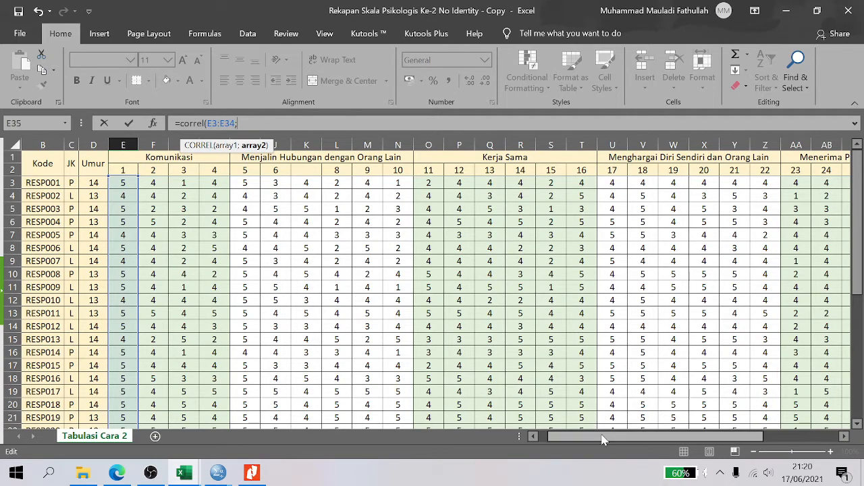
drag(665, 436, 740, 436)
click(777, 184)
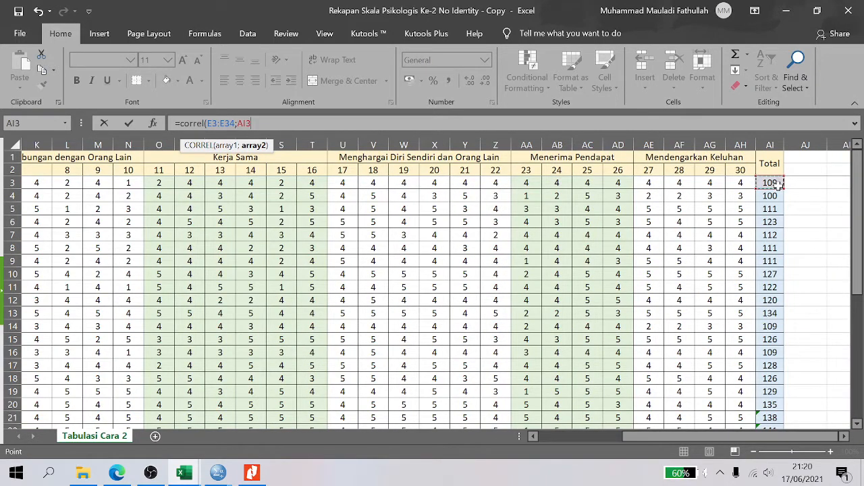
drag(784, 191, 771, 341)
key(Return)
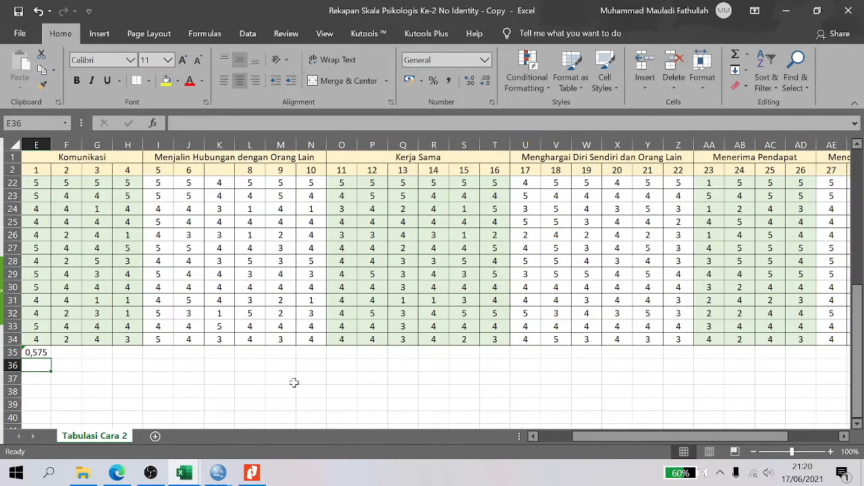
Make the Total range in E35's formula absolute as $AI$3:$AI$34 and fill the formula across the rHitung row through AH35
click(41, 352)
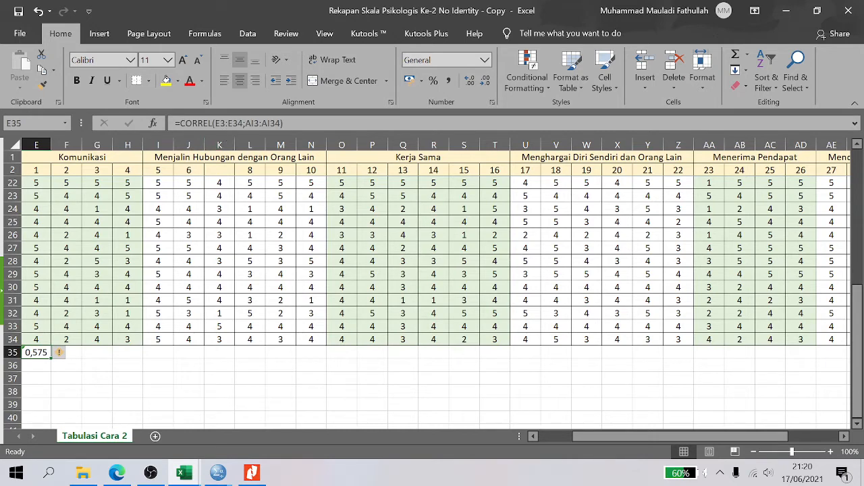
click(240, 124)
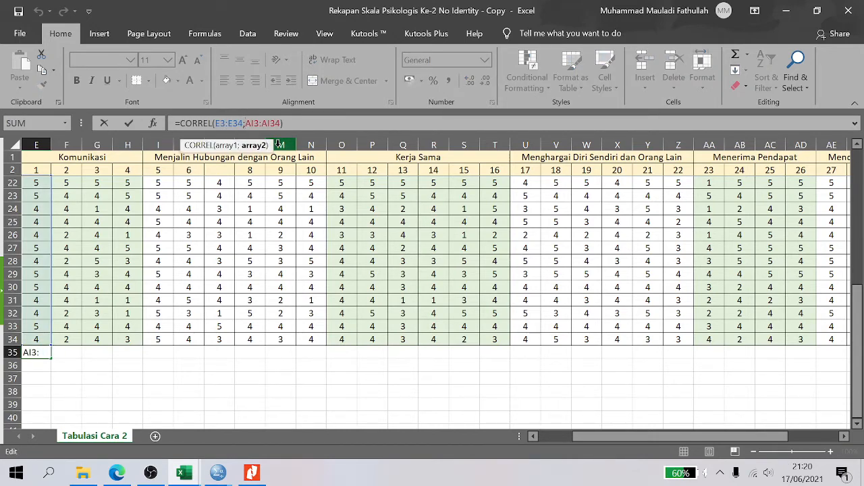
text($AI$)
key(Right)
key(Right)
text($AI)
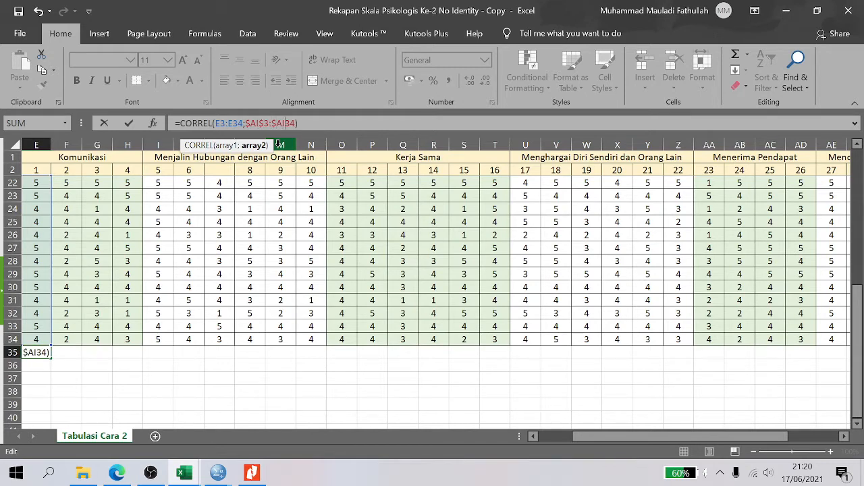
text($)
key(Return)
key(Up)
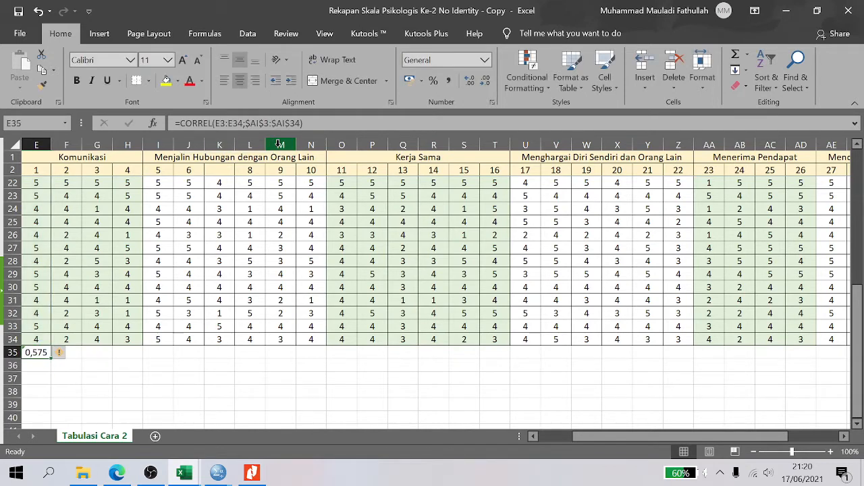
drag(50, 359, 747, 351)
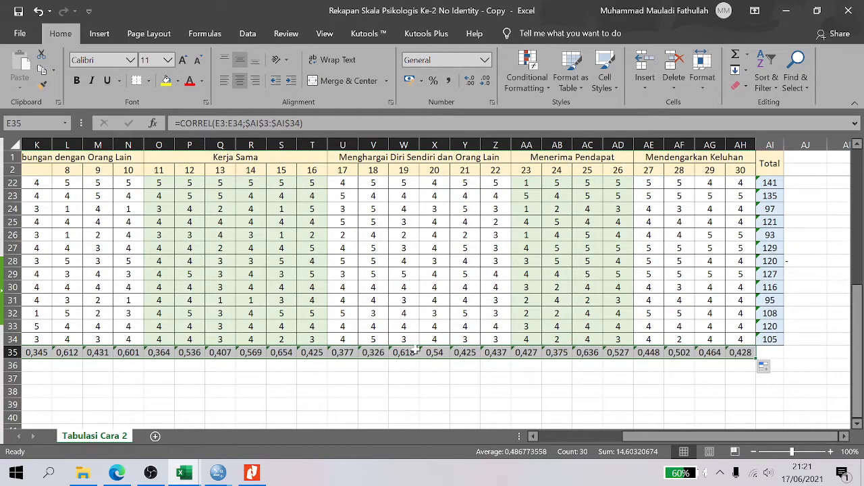
Look up the 5% r table value for N = 32 in the appendix PDF and enter 0,349 in E36 as item 1's rTabel
key(Left)
key(Left)
key(Left)
key(Left)
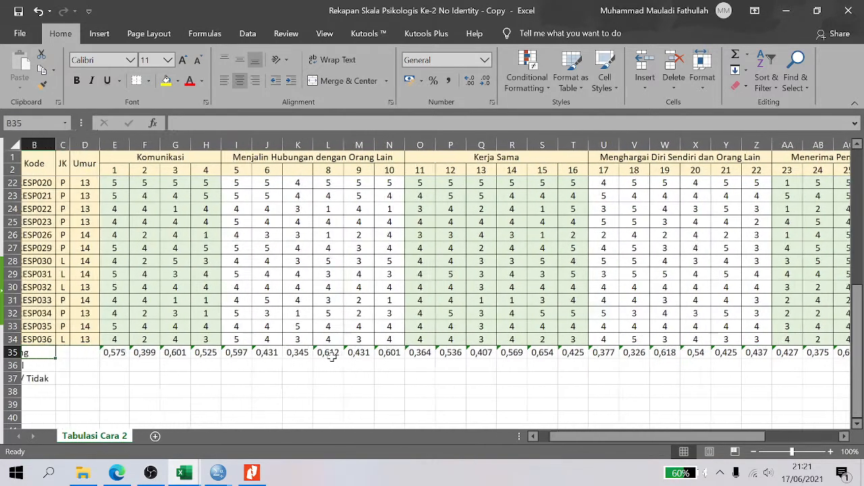
key(Down)
key(Right)
key(Right)
key(Right)
key(Right)
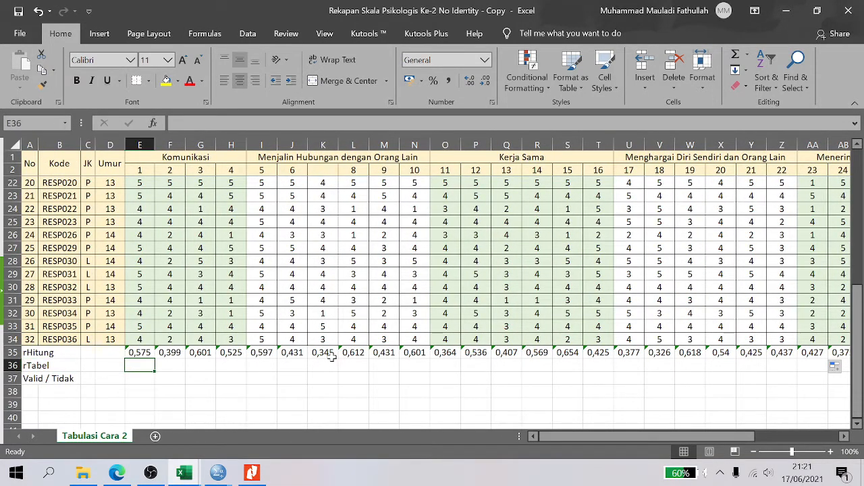
click(249, 471)
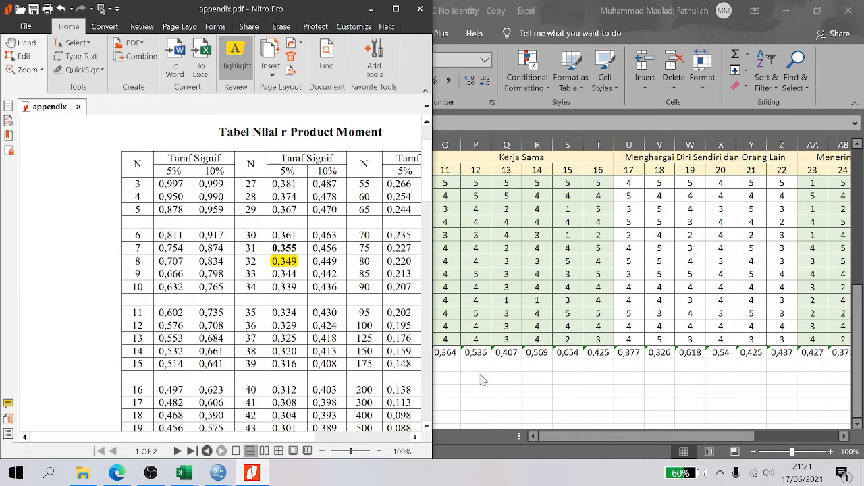
key(alt+Tab)
text(0,3)
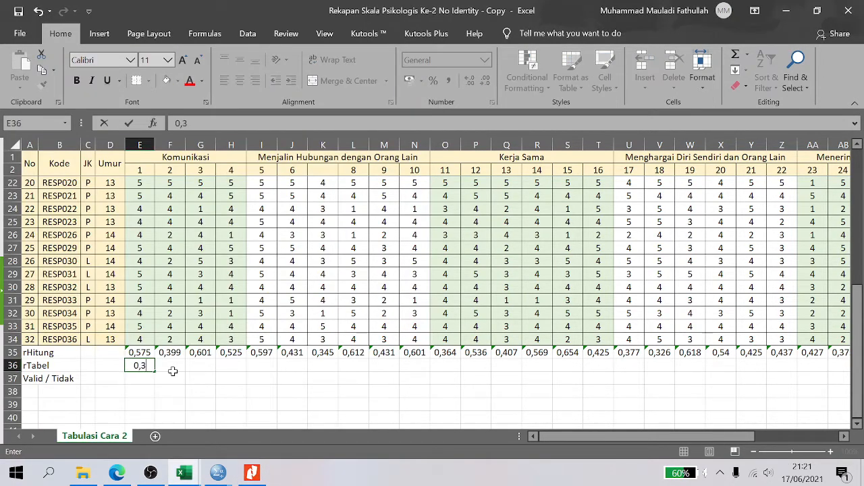
text(49)
key(Return)
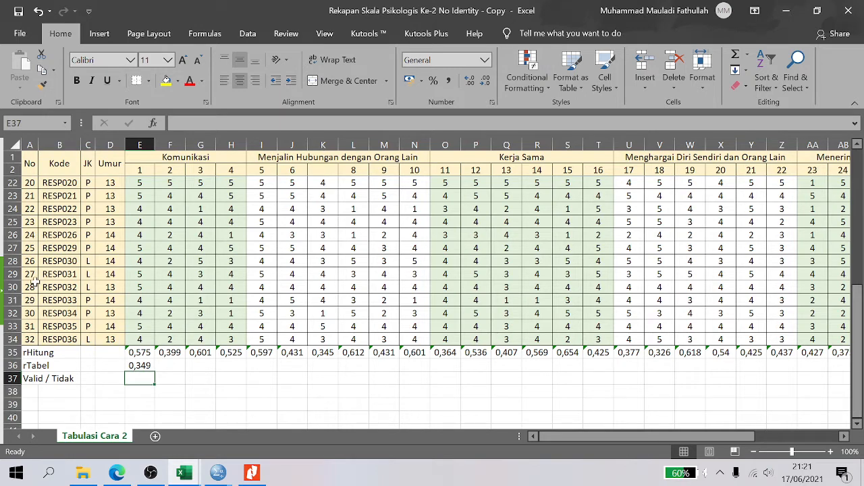
Recheck the r Product Moment table in the appendix PDF and fill 0,349 from E36 across the rTabel row through item 30
click(250, 472)
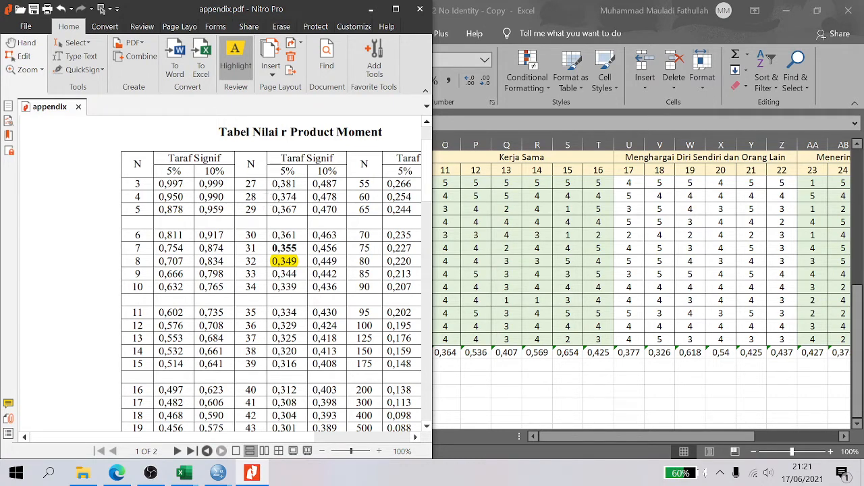
drag(430, 196, 427, 218)
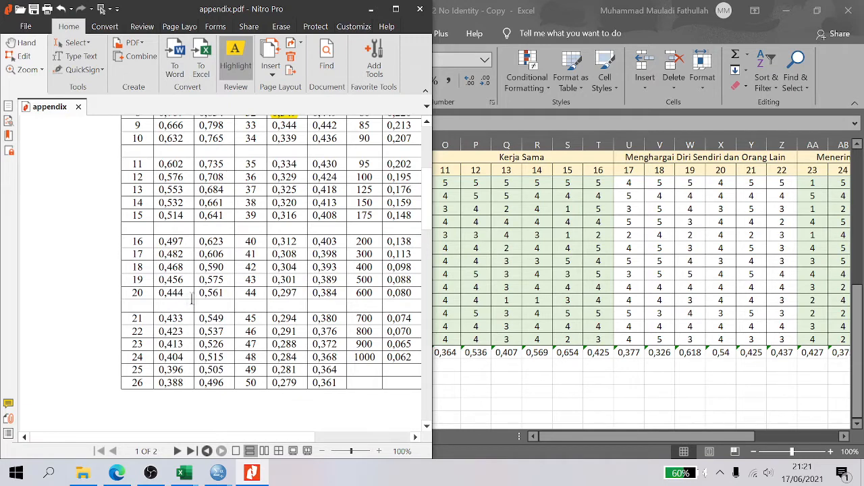
click(493, 384)
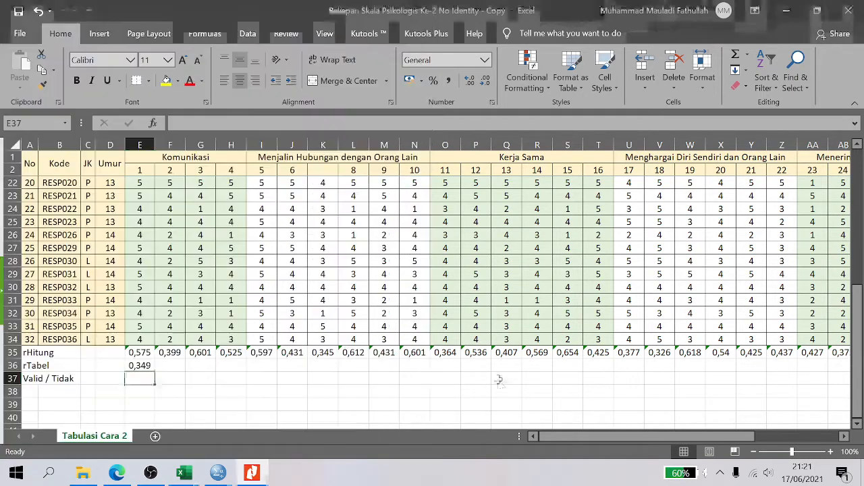
click(142, 365)
drag(155, 372, 810, 353)
click(547, 438)
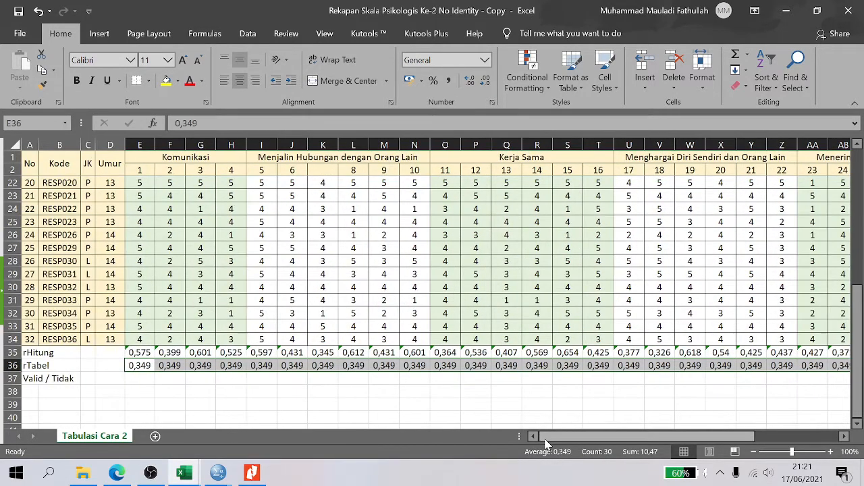
click(139, 382)
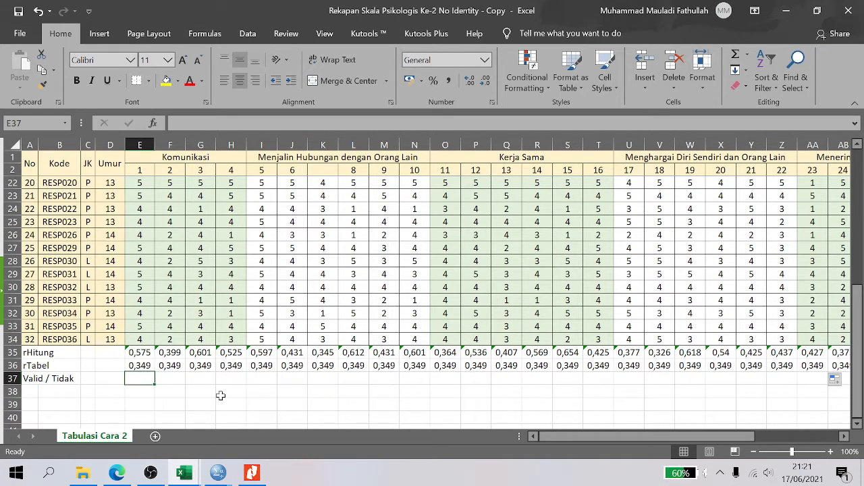
Switch to the SPSS output and examine the item correlations in the X31 column of the Correlations table
click(218, 473)
click(265, 448)
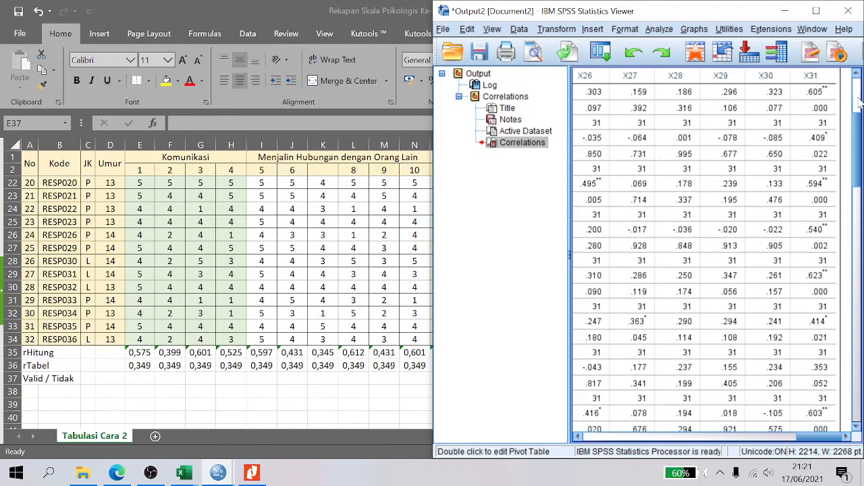
scroll(860, 101, up, 3)
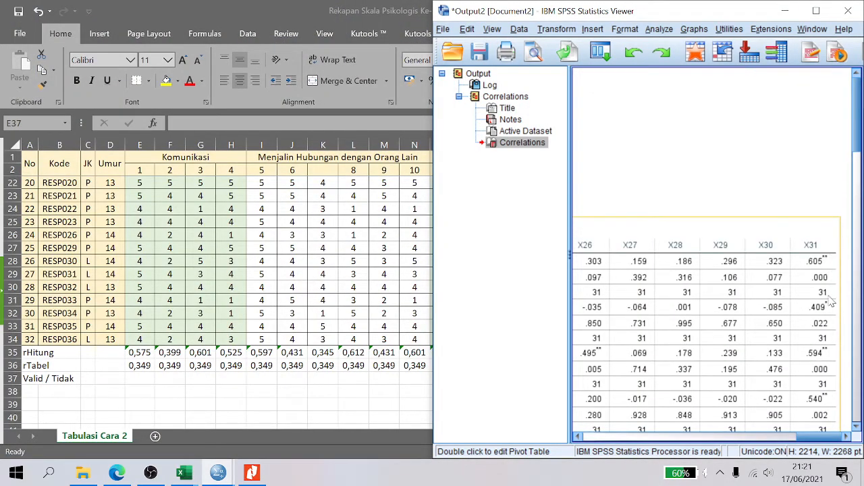
click(858, 329)
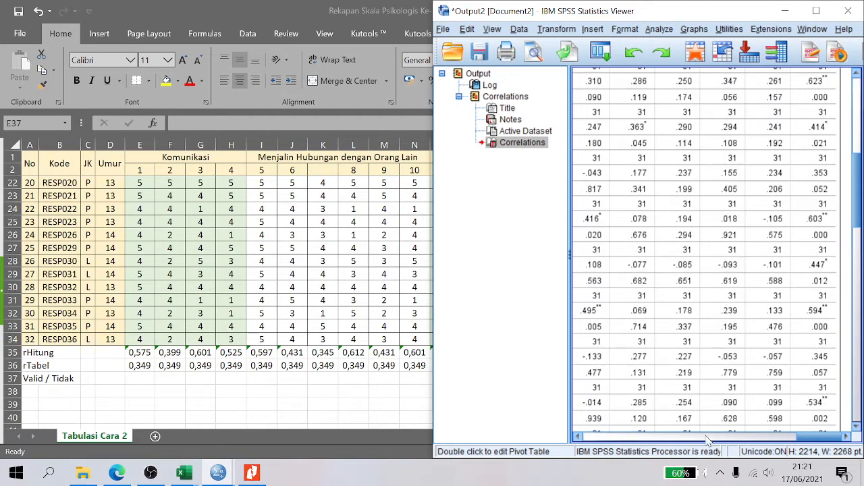
drag(808, 437, 838, 466)
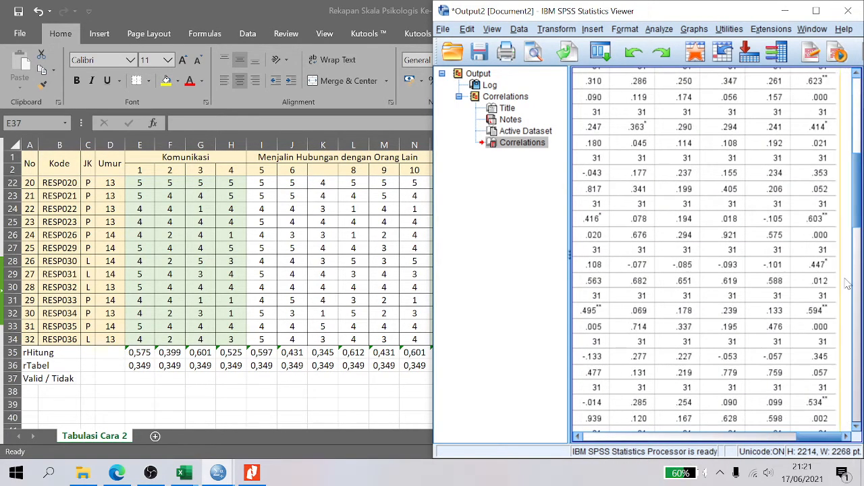
click(857, 144)
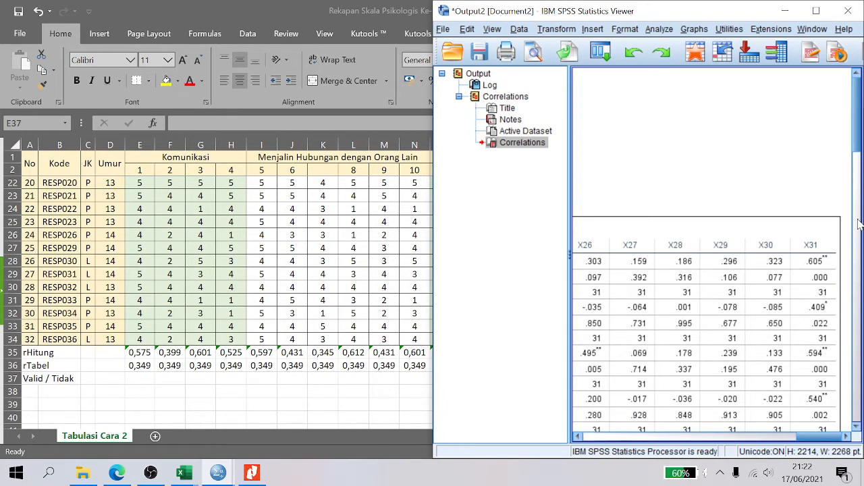
click(857, 231)
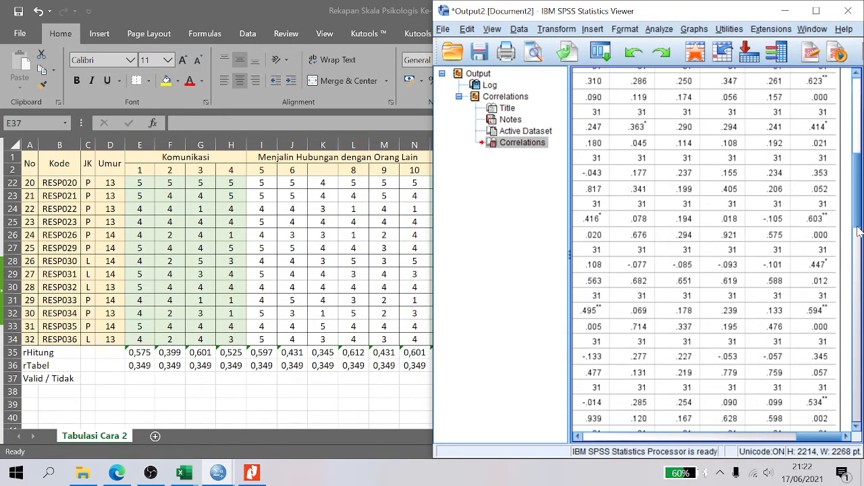
Return to Excel and enter =IF(E35>E36;"V";"T") in E37 to classify item 1 as valid or not
click(230, 326)
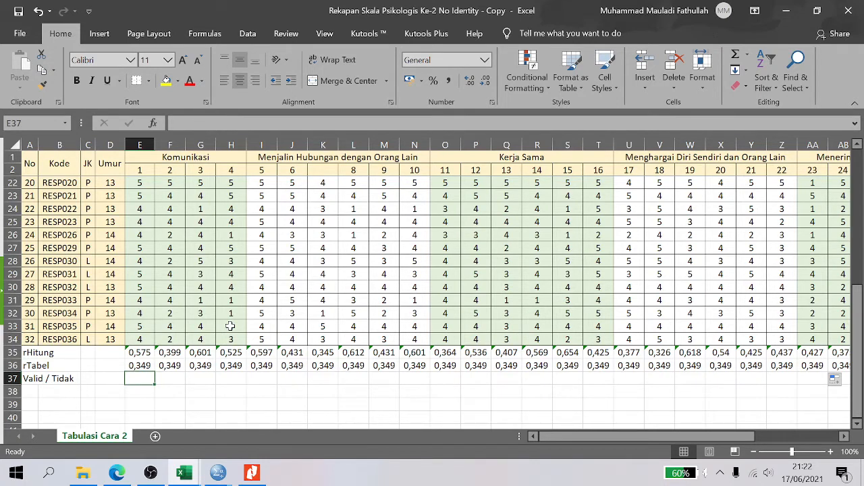
text(=if)
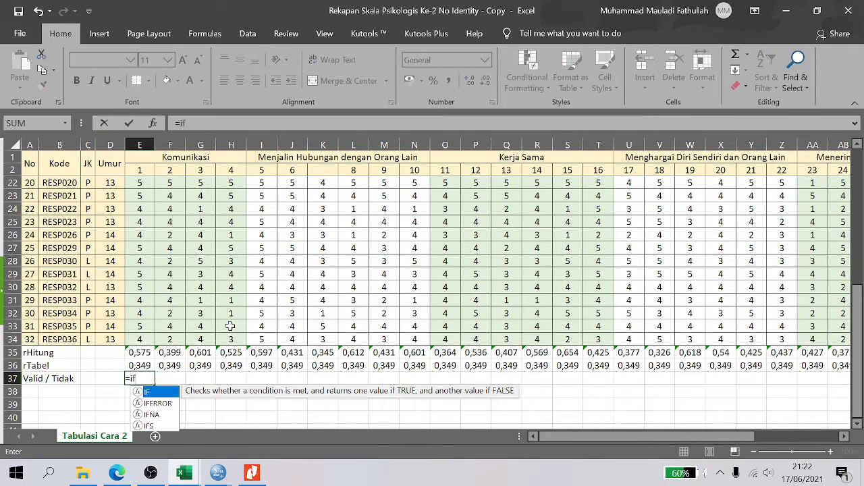
text(()
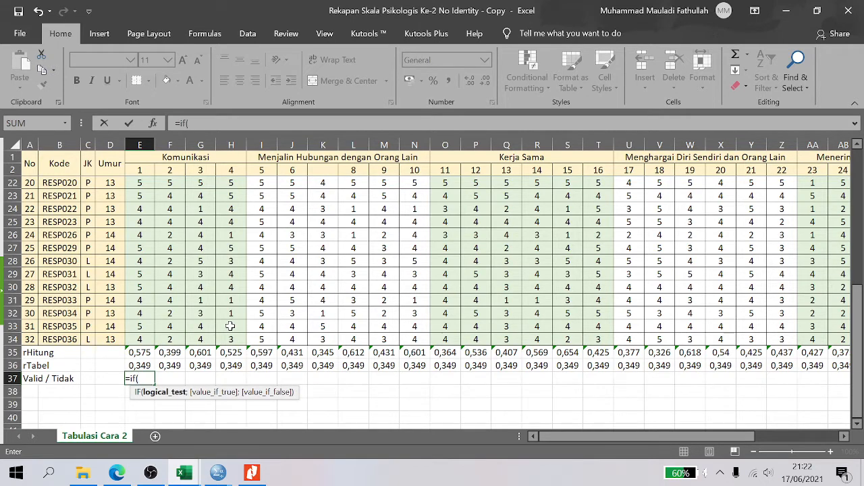
click(139, 352)
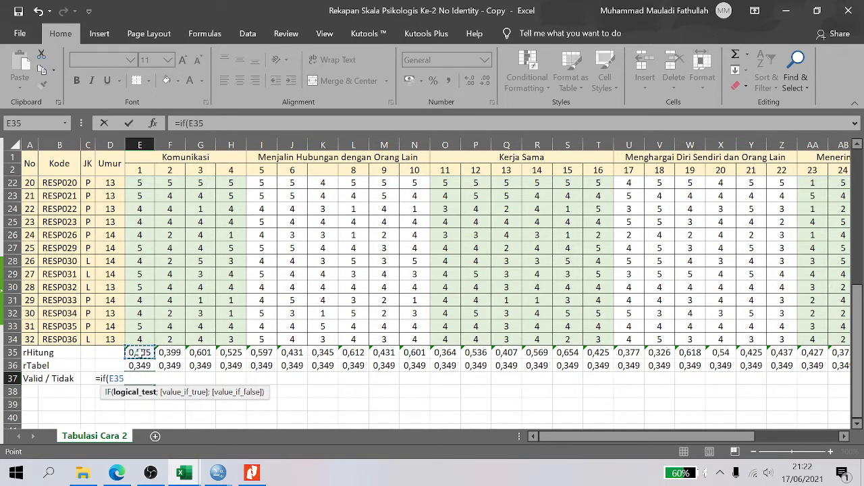
text(>)
click(141, 366)
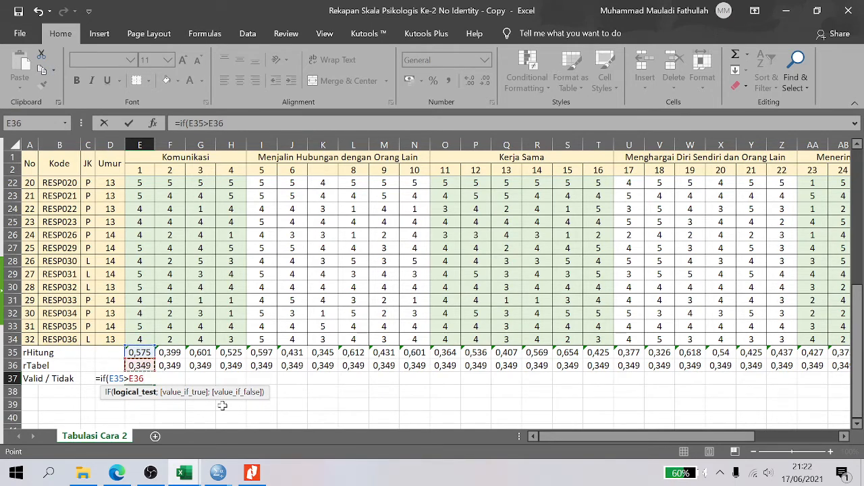
text(;)
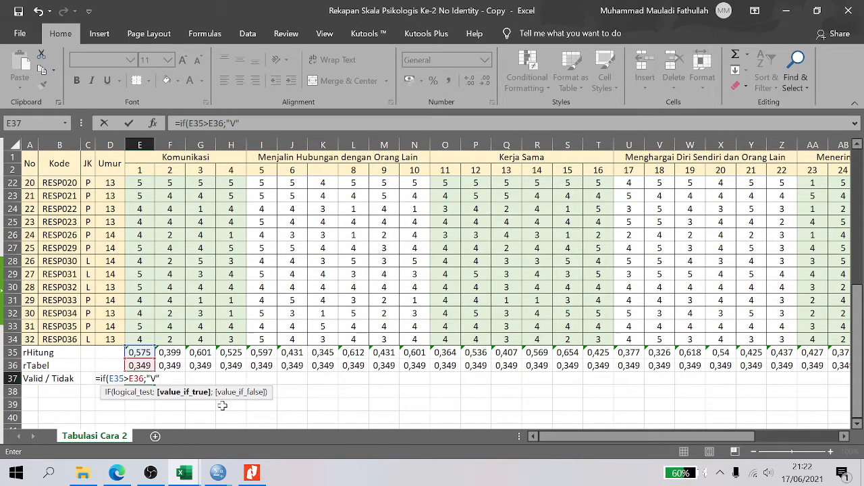
text("V";T)
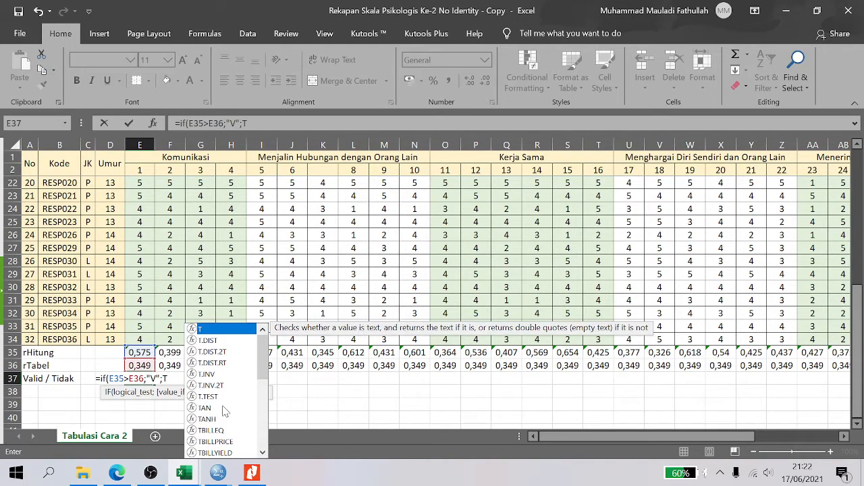
key(BackSpace)
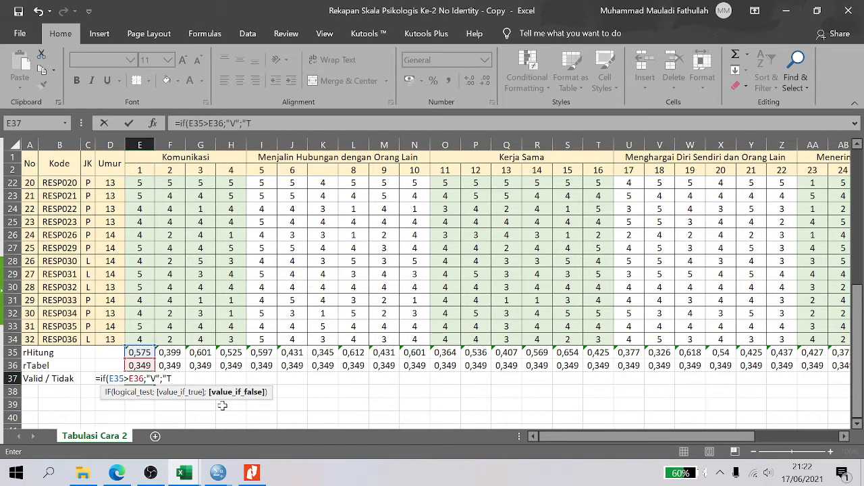
text("T")
key(Return)
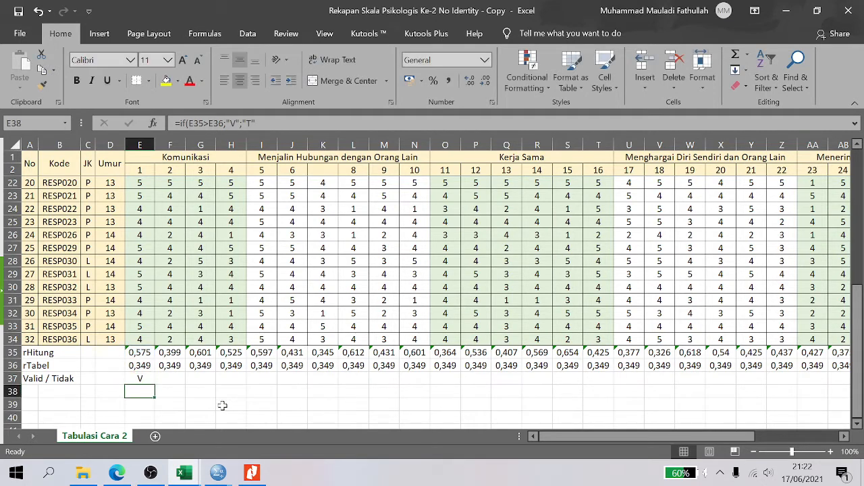
Fill the IF formula from E37 across the Valid / Tidak row through AH37
key(Up)
drag(157, 385, 742, 387)
drag(672, 443, 588, 437)
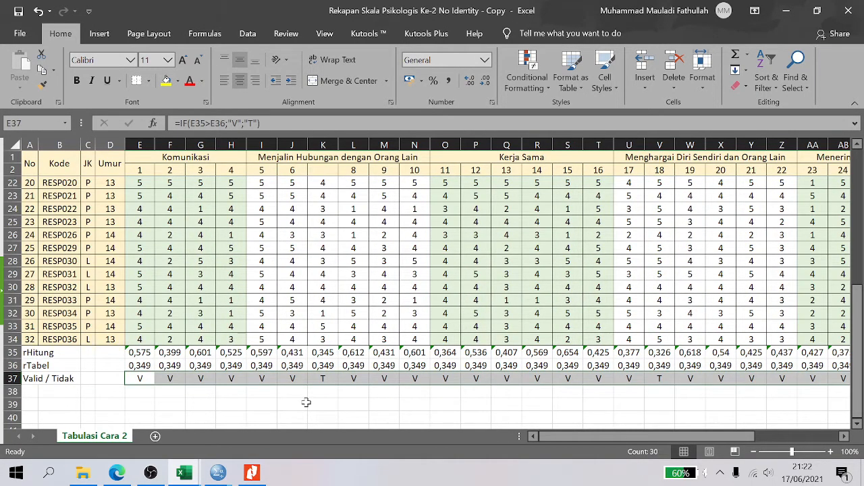
Enter the missing item number 7 in header cell K2
click(330, 178)
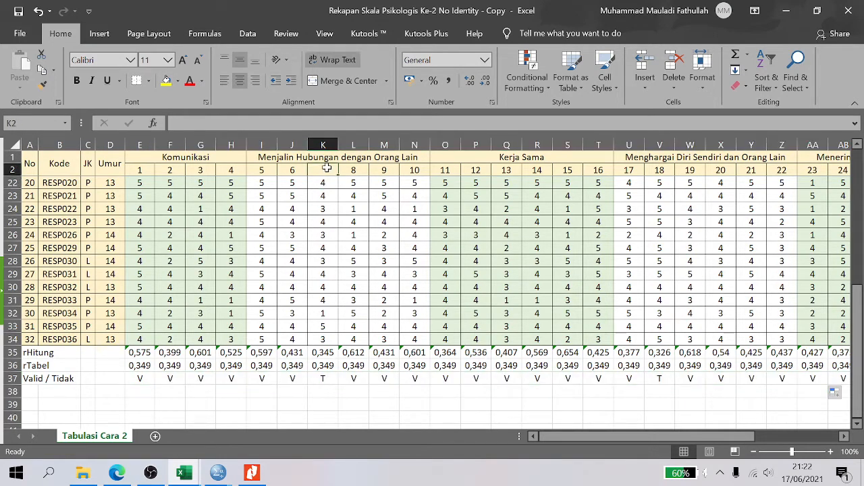
key(ctrl+Up)
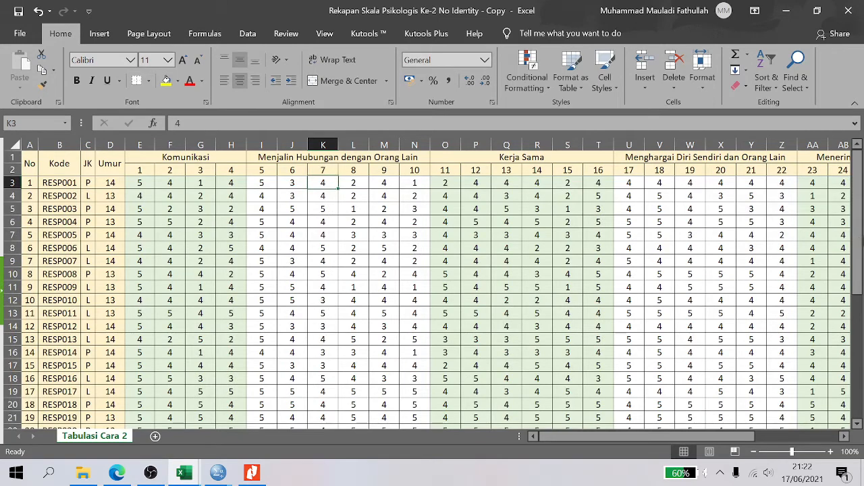
drag(857, 251, 854, 404)
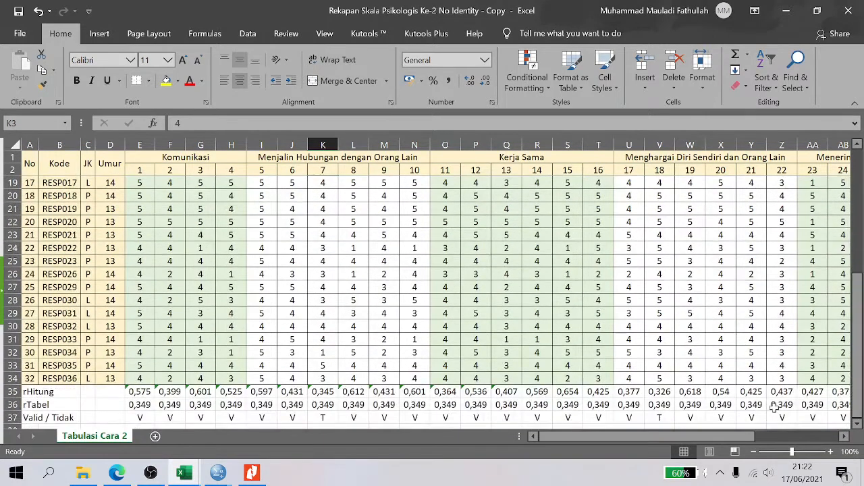
click(371, 419)
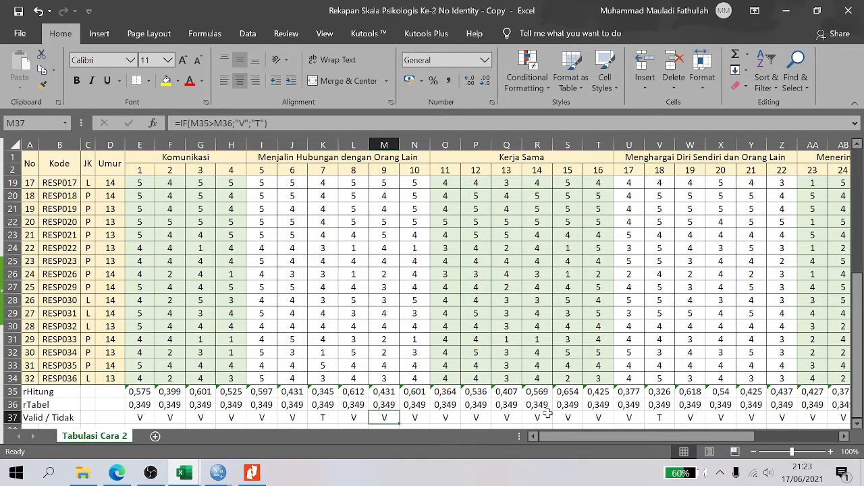
Highlight the cells equal to T in the Valid / Tidak results E37:AH37 with Light Red Fill with Dark Red Text
drag(138, 419, 814, 420)
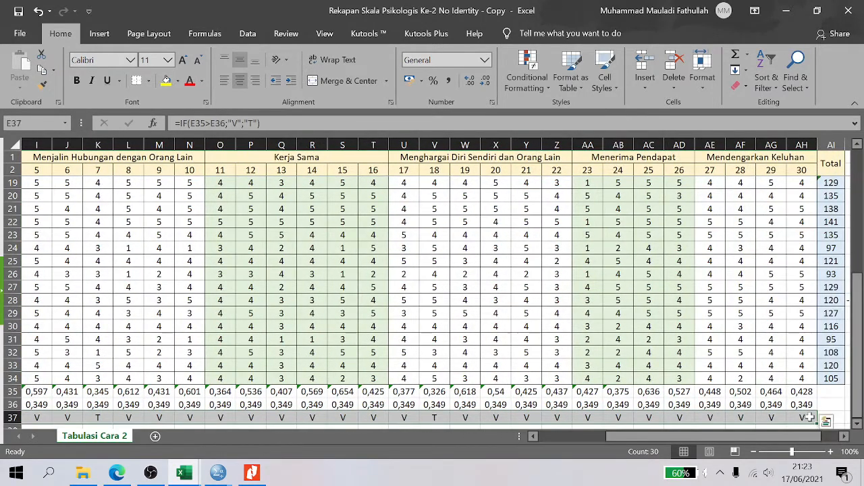
click(544, 97)
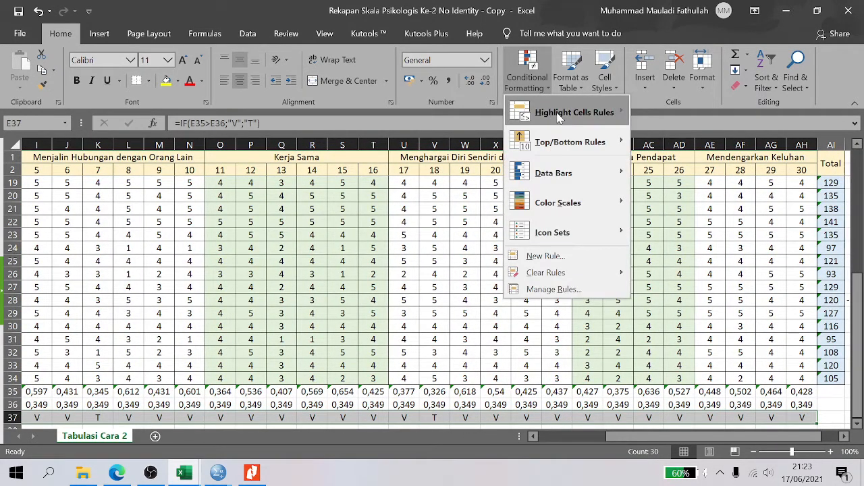
mouse_move(562, 119)
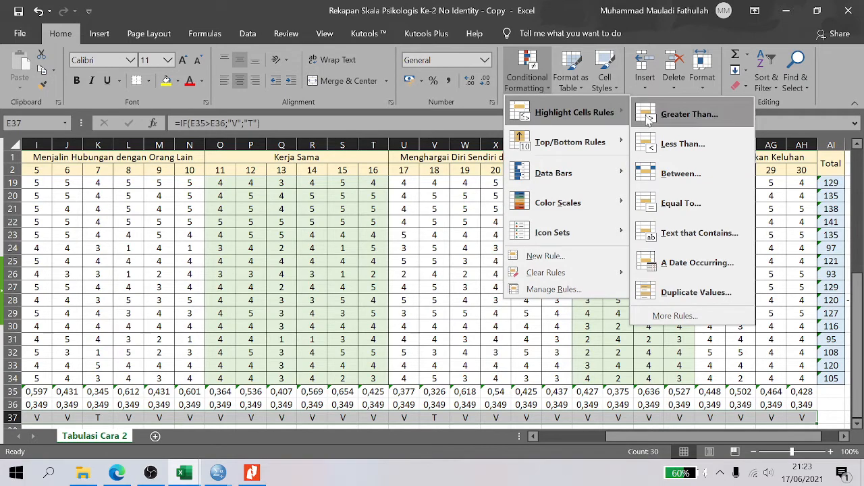
click(675, 205)
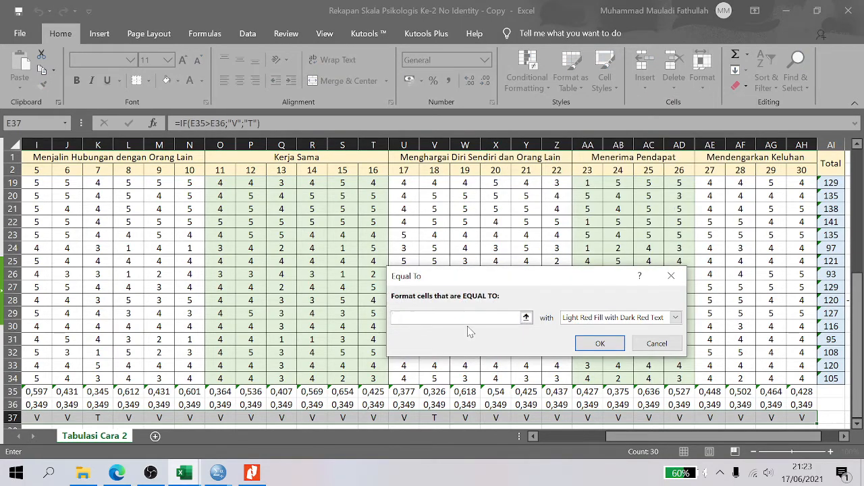
text(T)
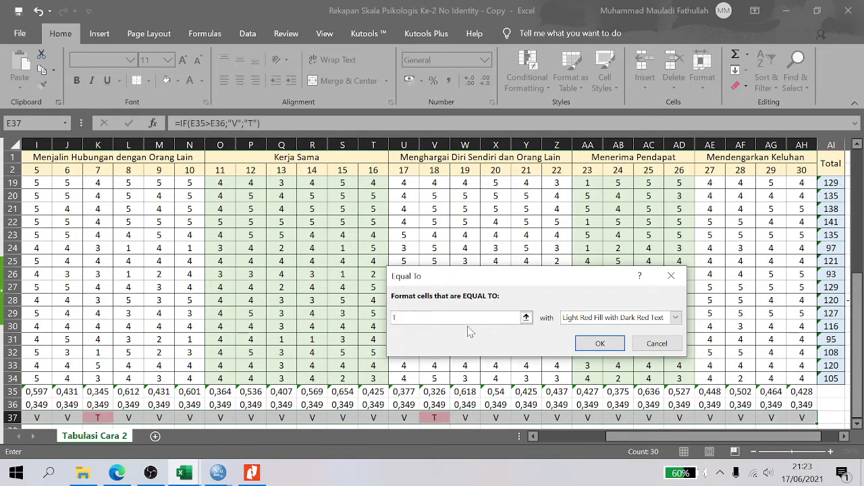
click(599, 344)
Examine the highlighted invalid results and the columns of items 7 and 18 in the validity table
drag(645, 436, 578, 437)
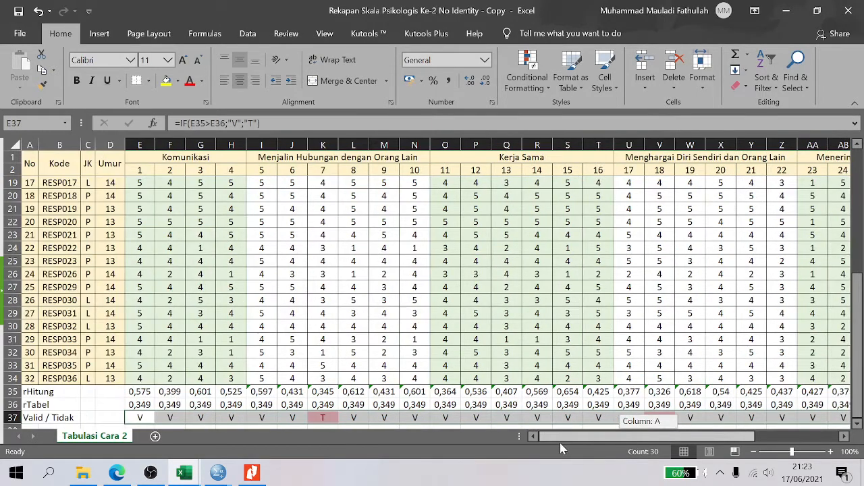
click(336, 417)
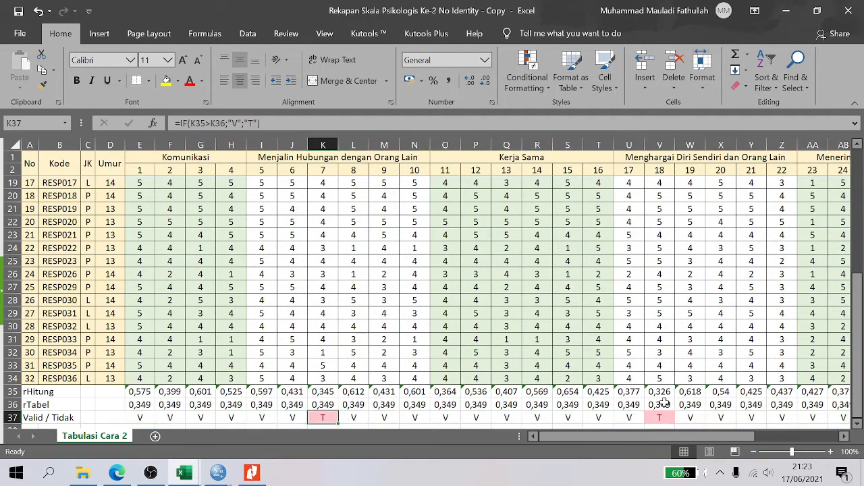
click(661, 418)
drag(662, 419, 662, 297)
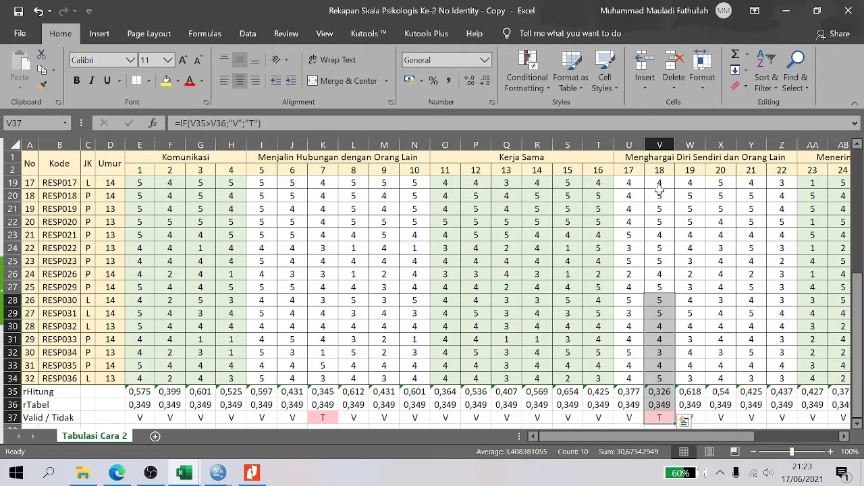
click(660, 144)
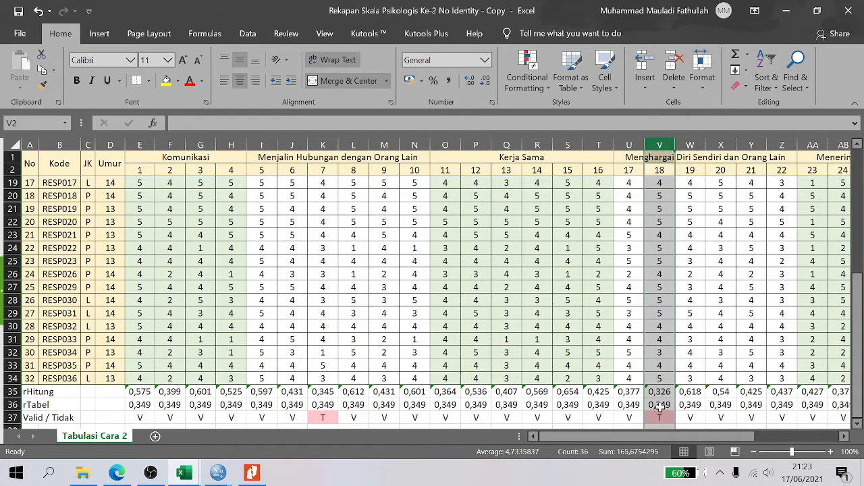
click(323, 143)
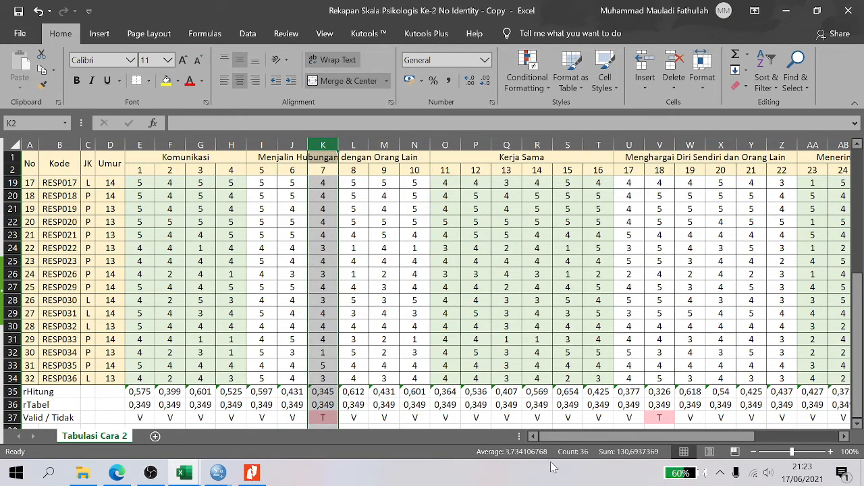
drag(586, 436, 652, 432)
click(618, 402)
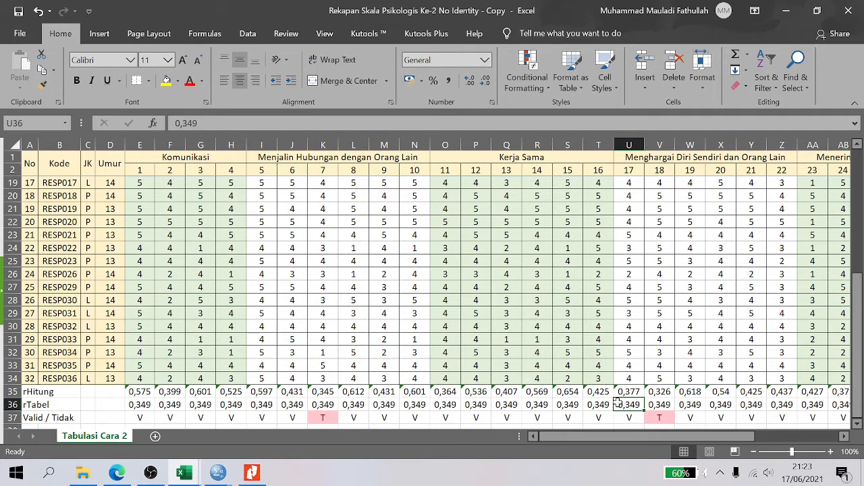
Insert two blank columns before the Menjalin Hubungan dengan Orang Lain section, directly after item 4
drag(853, 333, 852, 202)
click(262, 145)
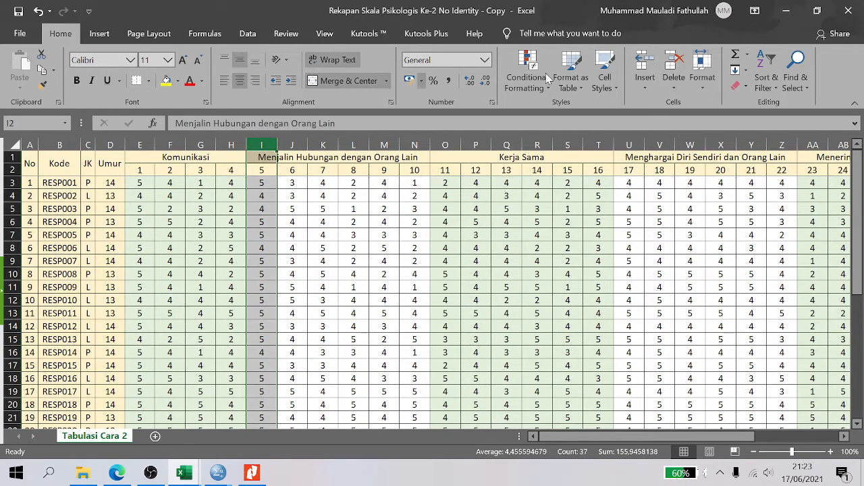
click(644, 58)
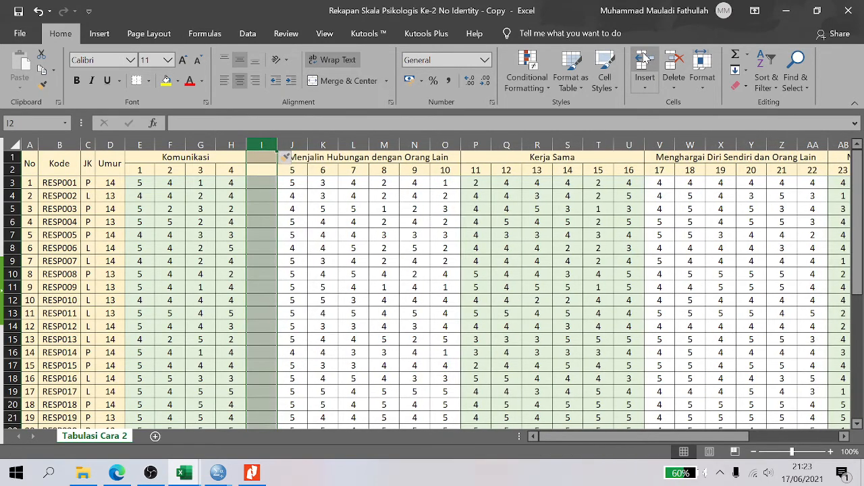
click(643, 59)
Label the two new columns Subtotal in I2 and % in J2, widening column I to fit its header
click(267, 165)
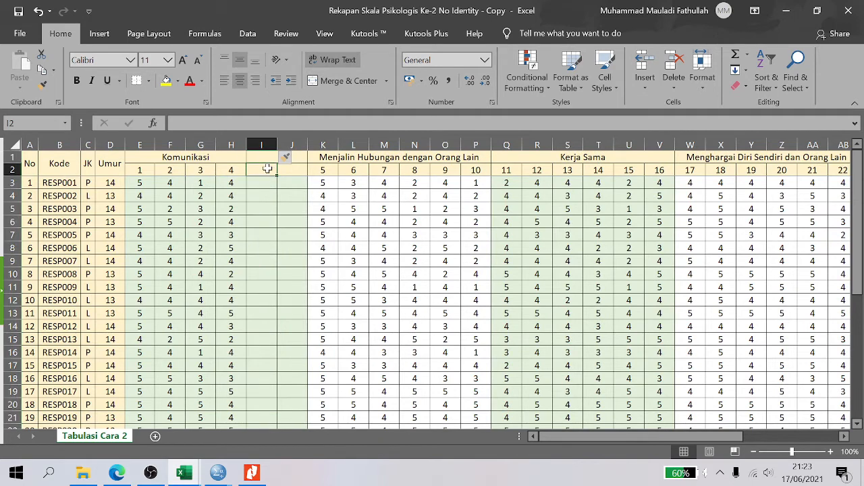
text(Subtotal)
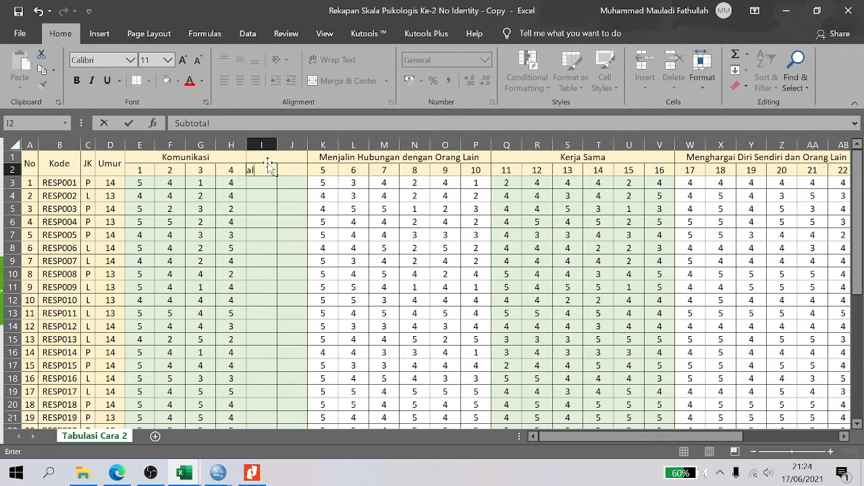
click(268, 166)
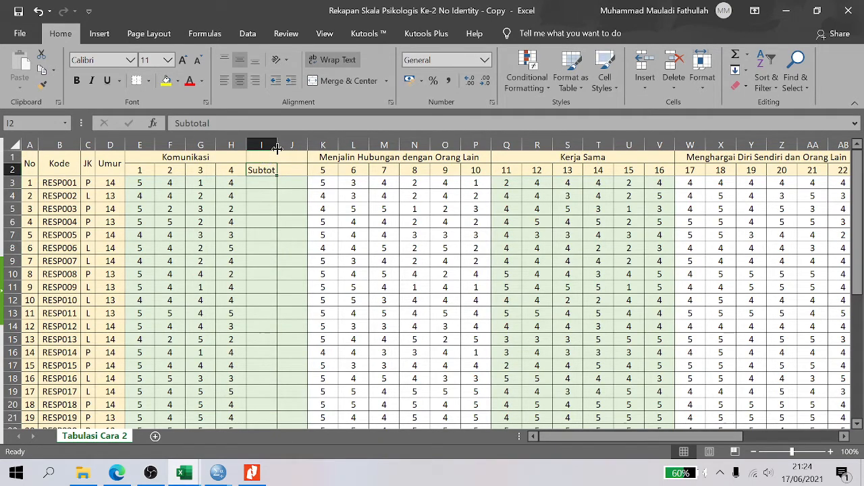
drag(276, 145, 295, 146)
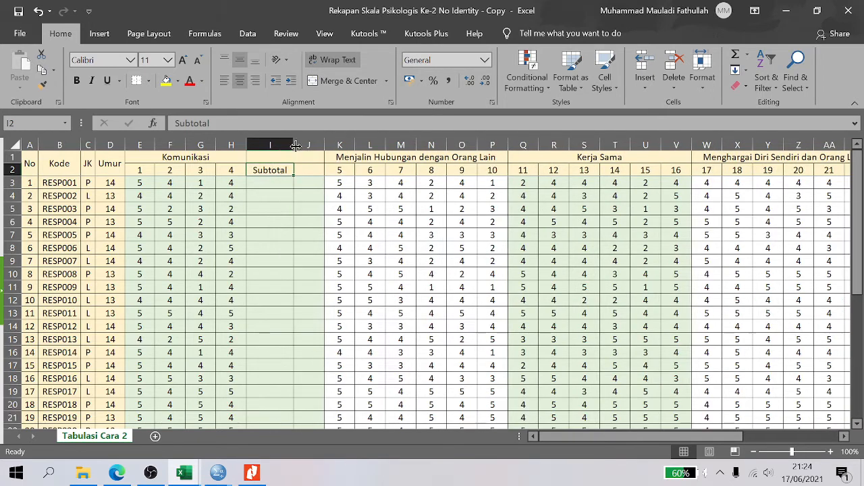
click(315, 174)
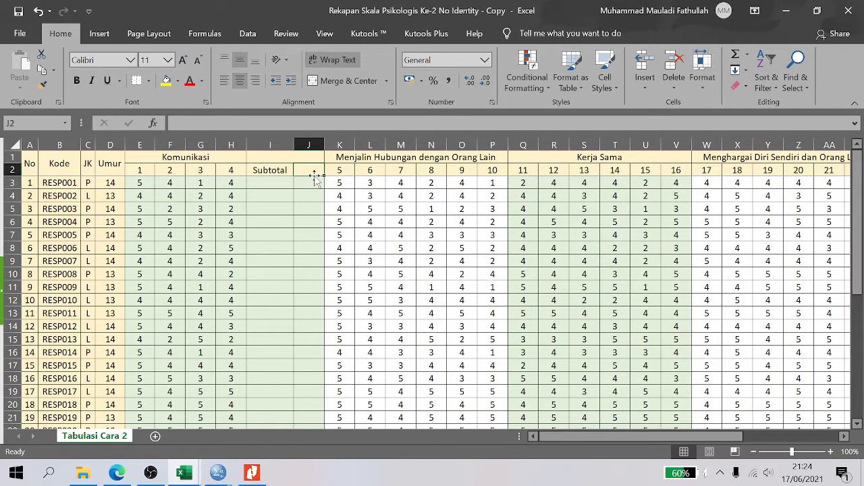
text(%)
key(Return)
Enter =SUM(E3:H3) in I3 to subtotal the first respondent's Komunikasi items
key(Left)
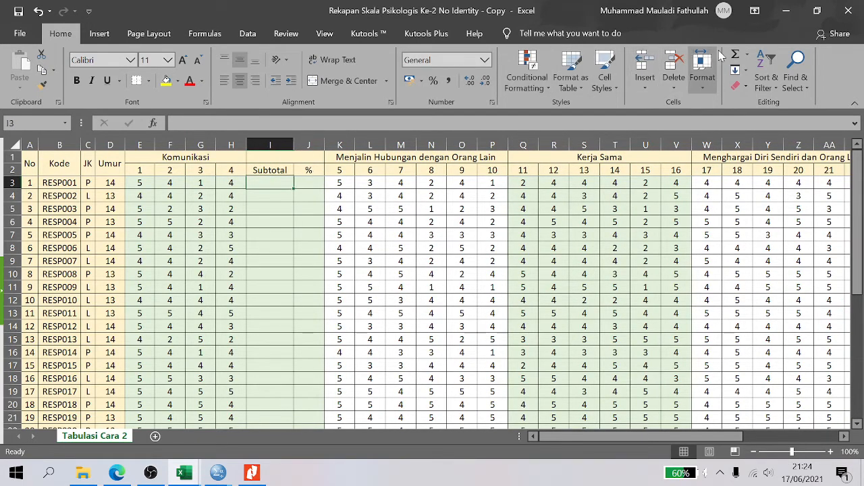
click(747, 54)
click(749, 71)
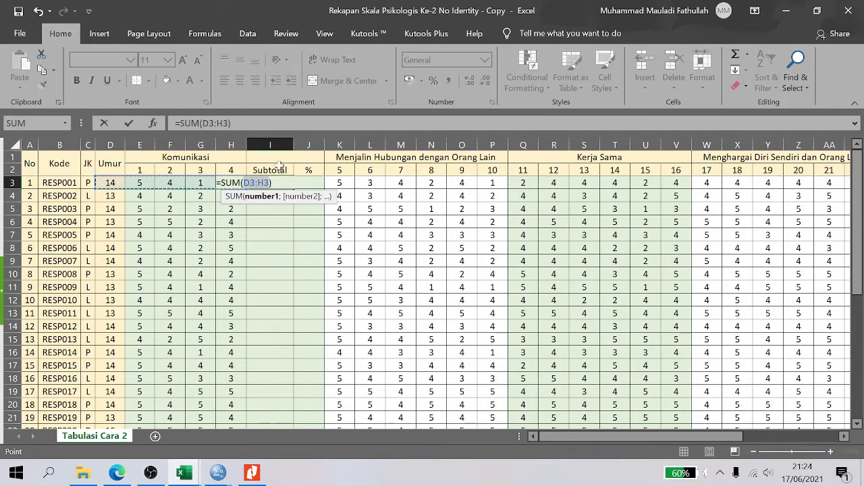
drag(94, 189, 146, 185)
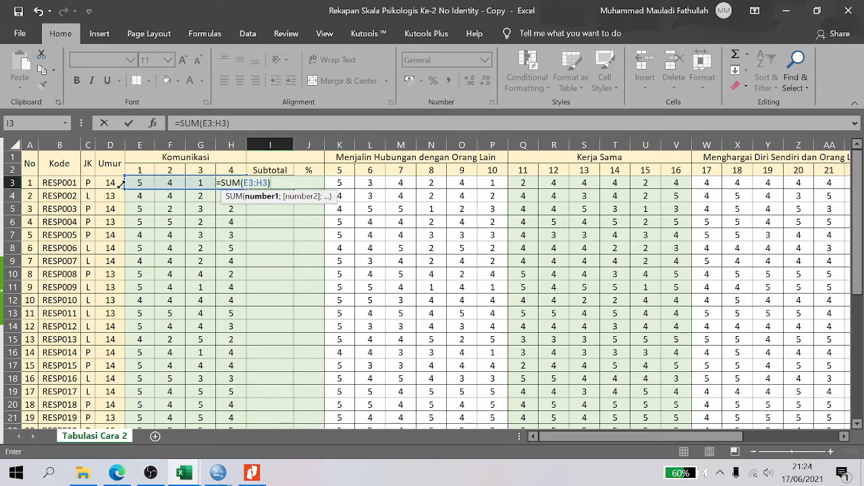
key(Return)
Enter =I3/(4*5)*100 in J3 to compute the first respondent's Komunikasi percentage
key(Up)
key(Right)
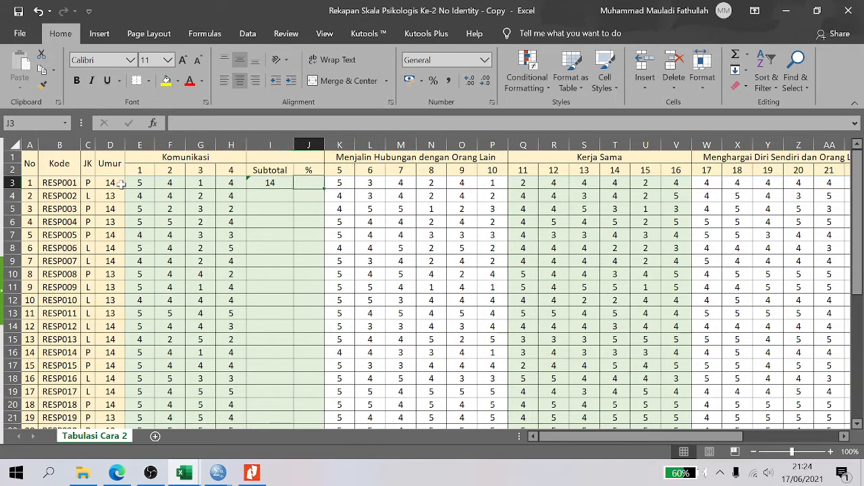
text(=)
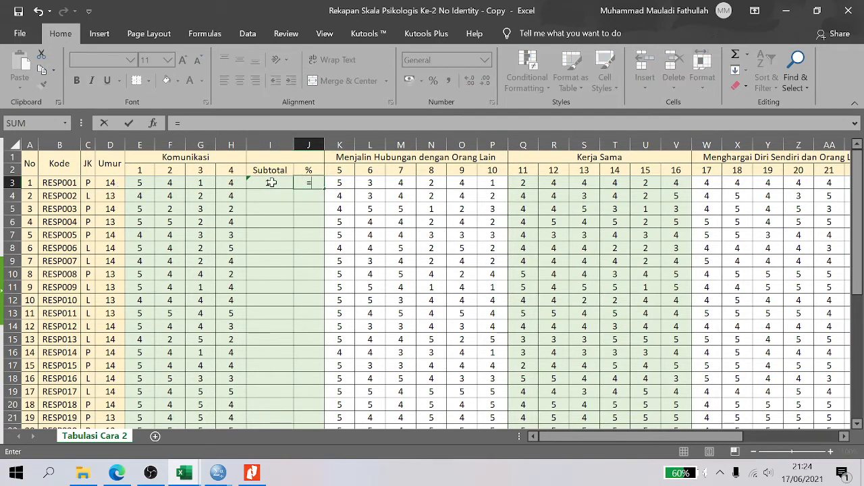
click(270, 183)
text(/)
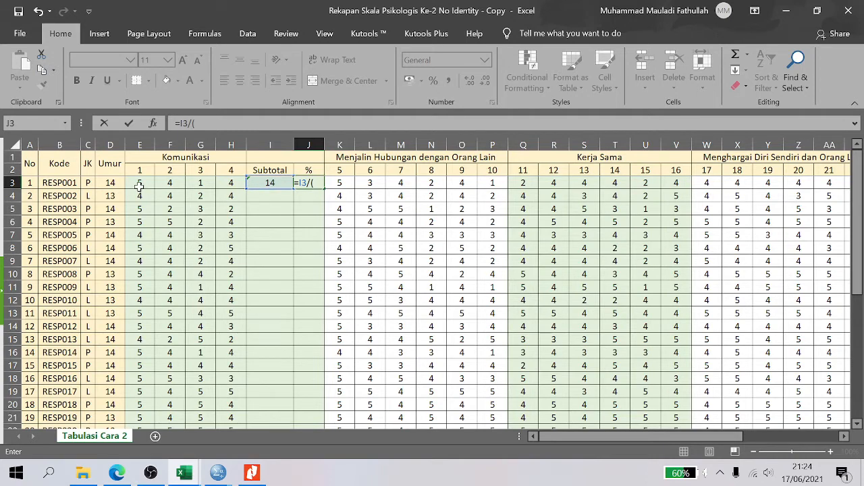
text((4*)
text(5)
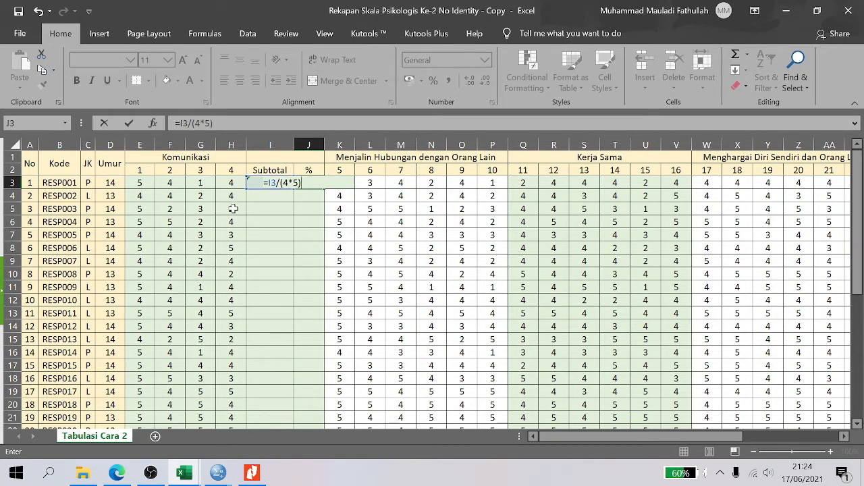
text()*100)
key(Return)
Fill the Subtotal and % formulas from I3:J3 down to row 34, and inspect the rHitung formula in E35
key(Up)
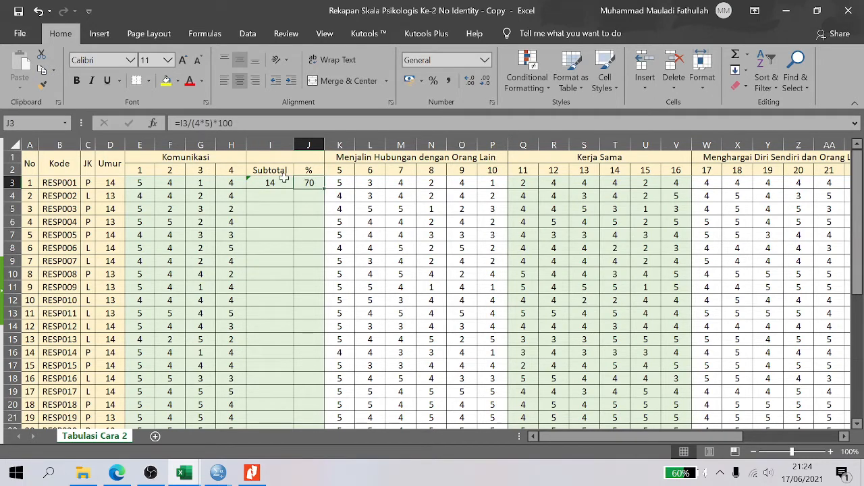
drag(265, 184, 302, 376)
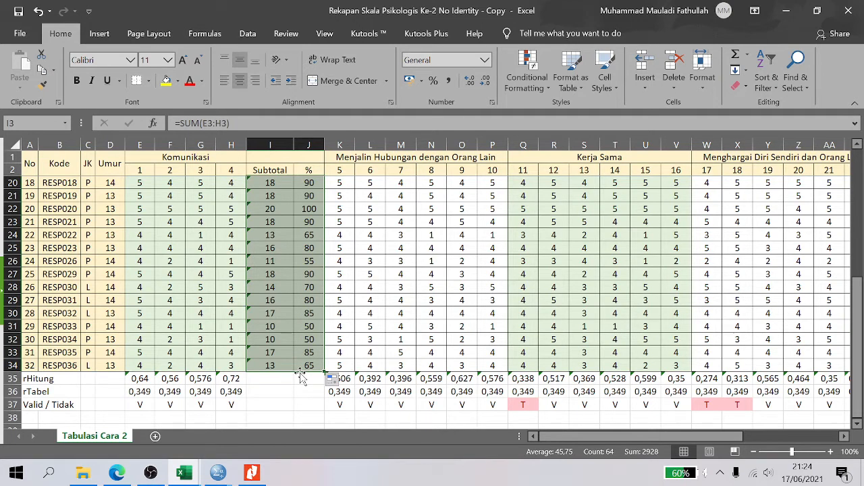
click(290, 396)
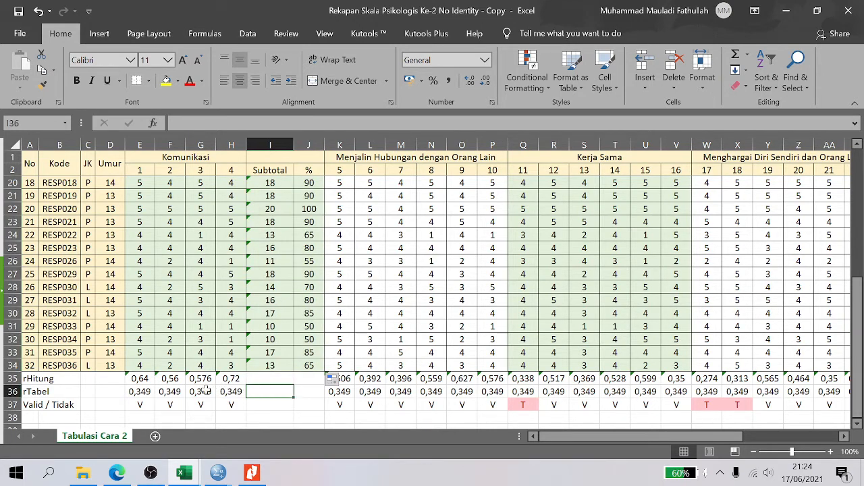
click(142, 382)
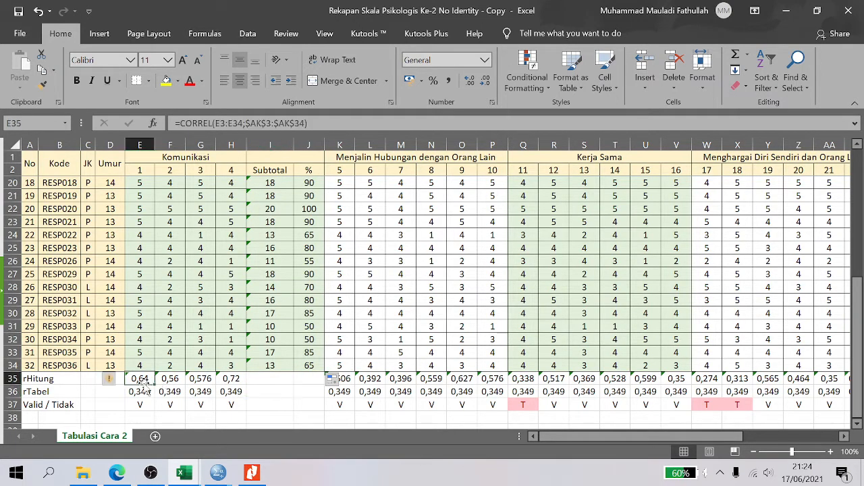
Undo the fill and the Subtotal and % formulas in row 3, and check the rHitung row
key(ctrl+z)
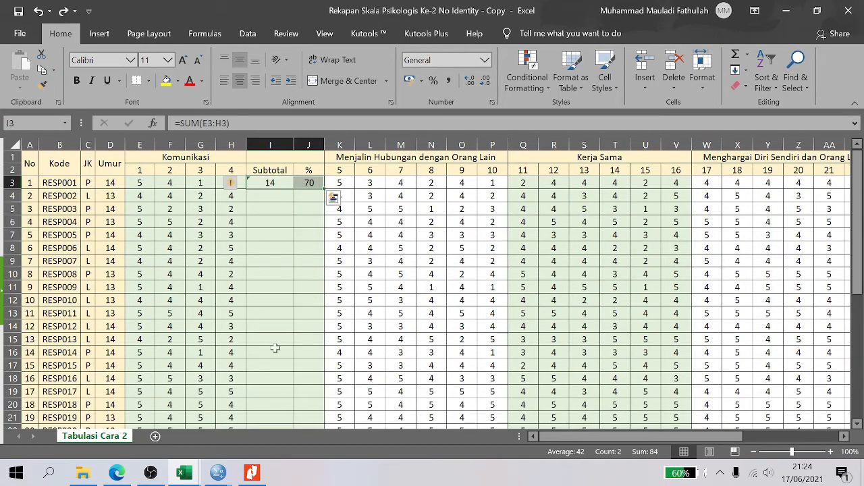
key(ctrl+z)
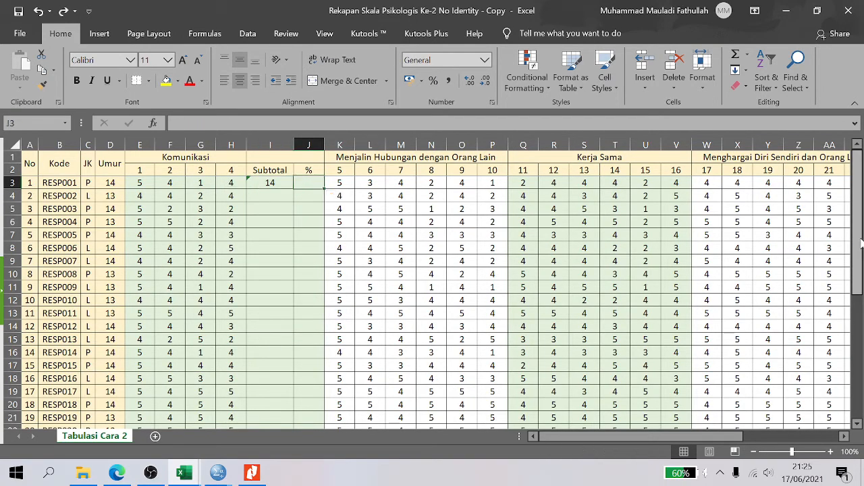
key(ctrl+z)
drag(858, 241, 857, 367)
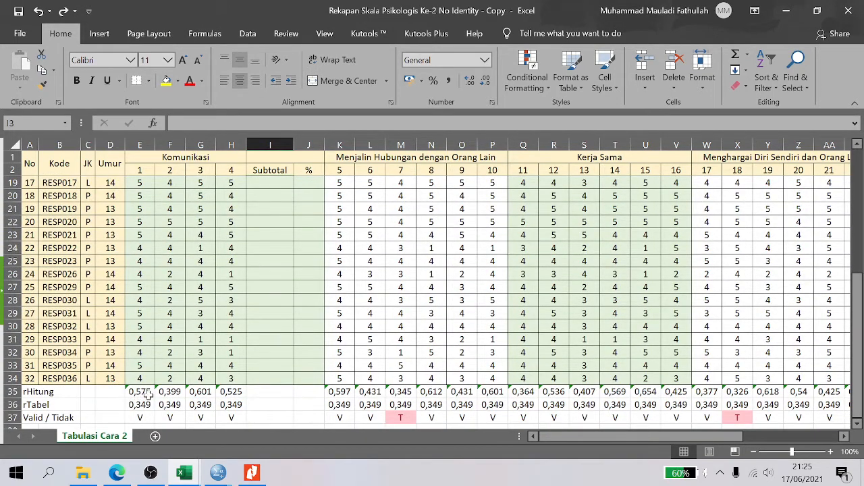
Redo the Subtotal and % formulas with their fill down to row 34, and compare the rHitung row again
click(64, 11)
click(64, 12)
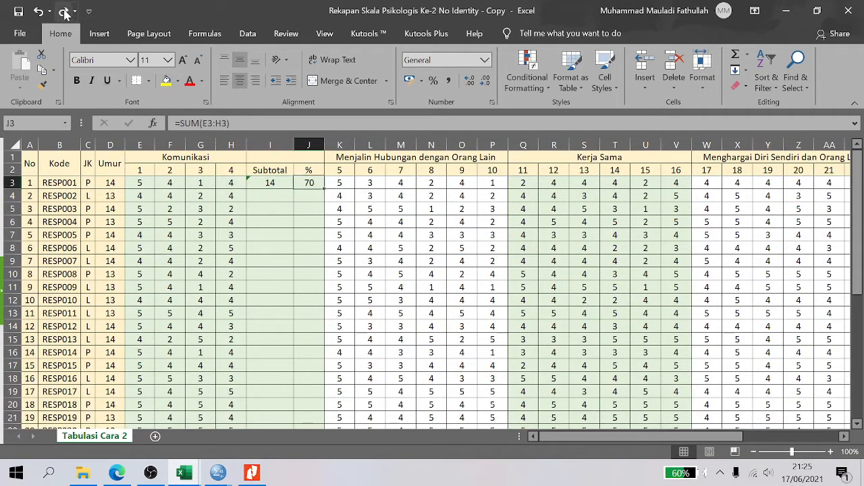
click(63, 12)
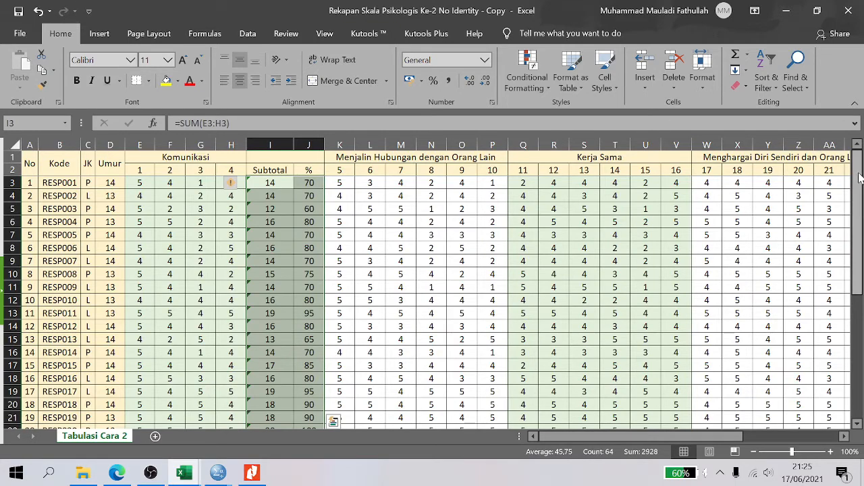
drag(856, 176, 857, 299)
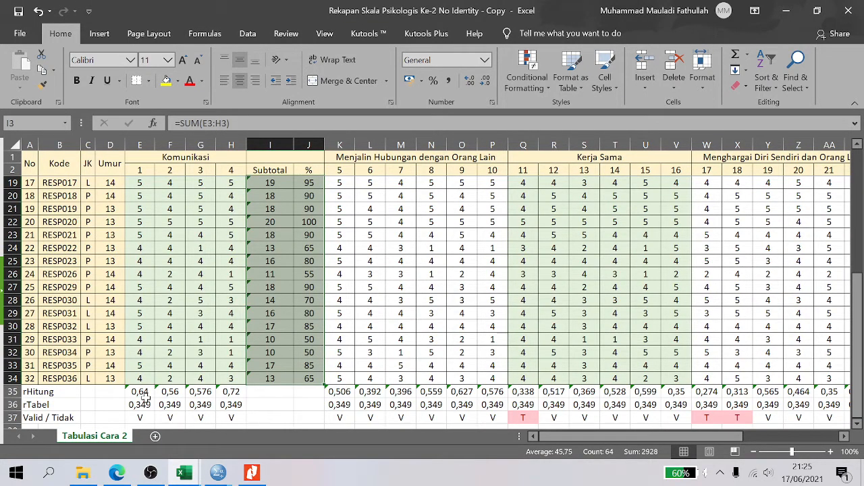
Delete the rHitung, rTabel and Valid / Tidak rows (35 to 37) below the respondent data
drag(12, 392, 12, 417)
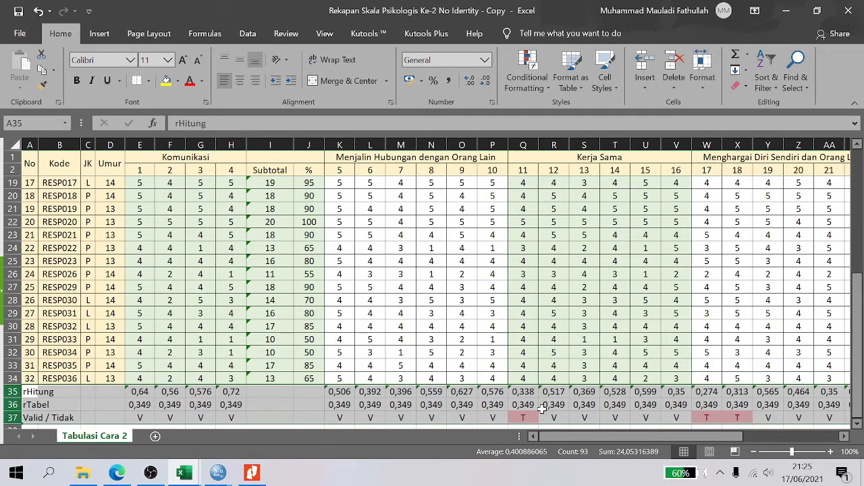
click(674, 65)
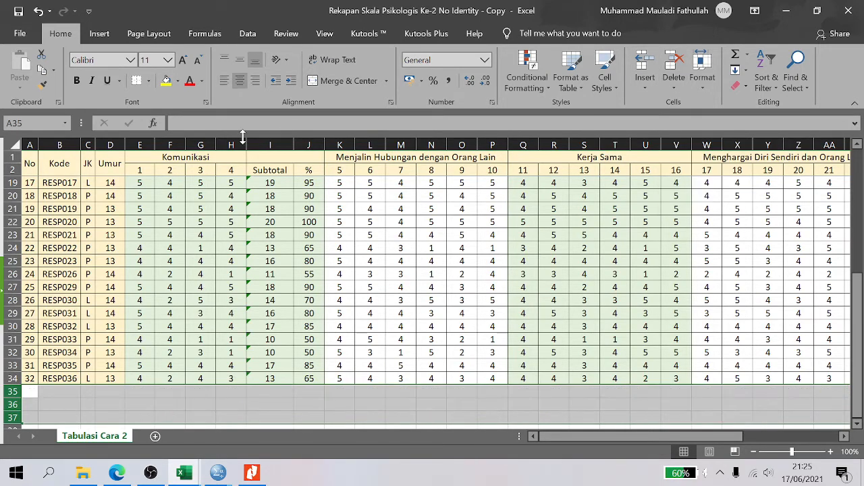
click(299, 289)
click(298, 354)
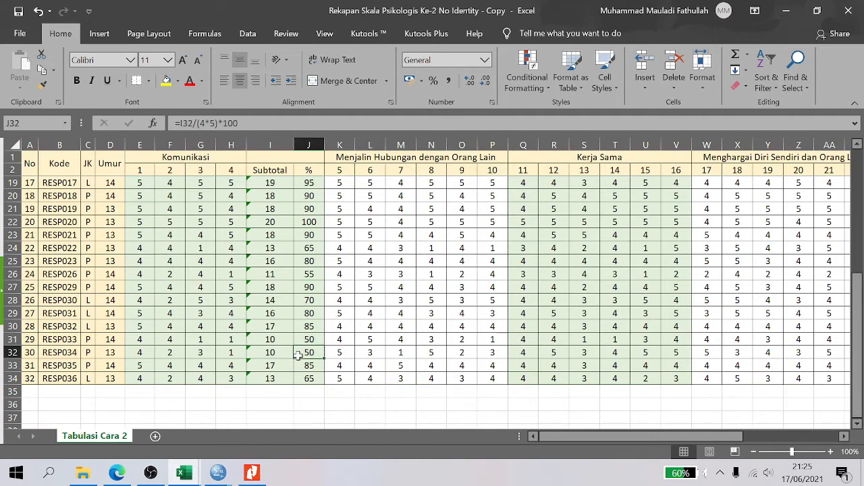
Review the Komunikasi Subtotal values and SUM formulas for all respondents down to row 34
key(Down)
key(Down)
key(Left)
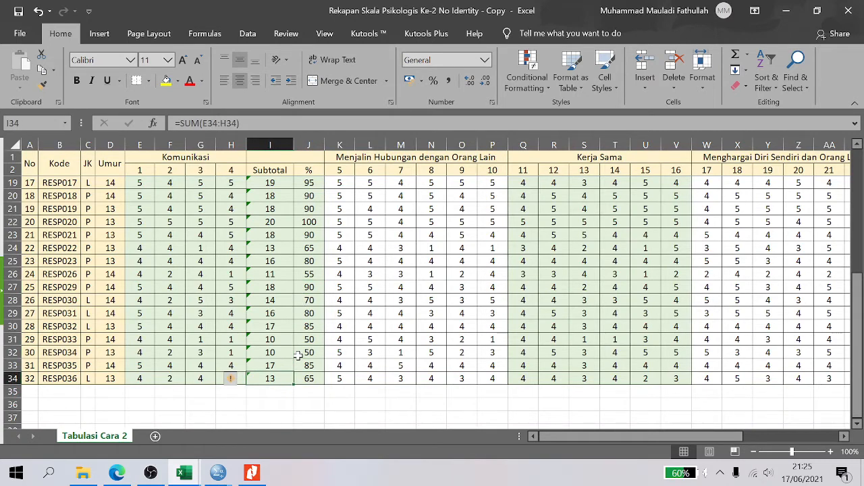
key(Down)
key(Left)
key(Left)
key(Left)
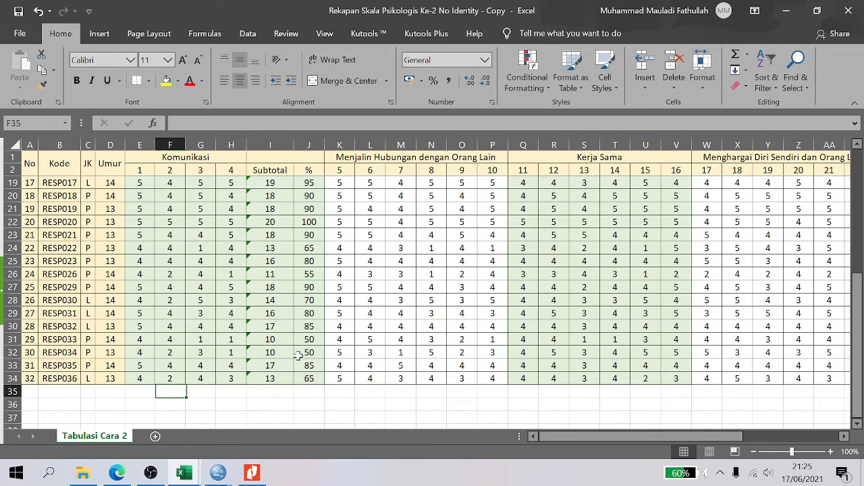
key(Right)
key(Right)
key(Right)
key(Up)
key(Up)
key(Up)
key(Up)
key(Up)
key(Up)
key(Up)
key(Up)
key(Up)
key(Up)
key(Up)
key(Up)
key(Up)
key(Up)
key(Up)
key(Up)
key(Up)
key(Up)
key(Up)
key(Up)
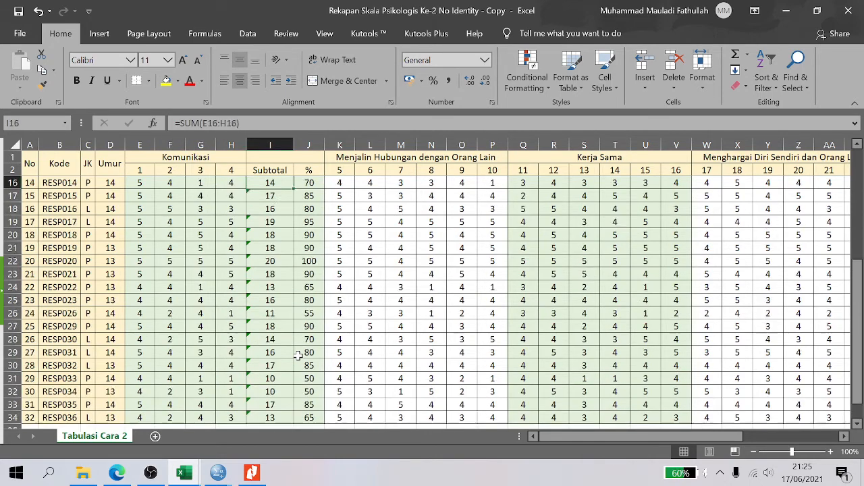
key(Down)
key(Down)
key(Down)
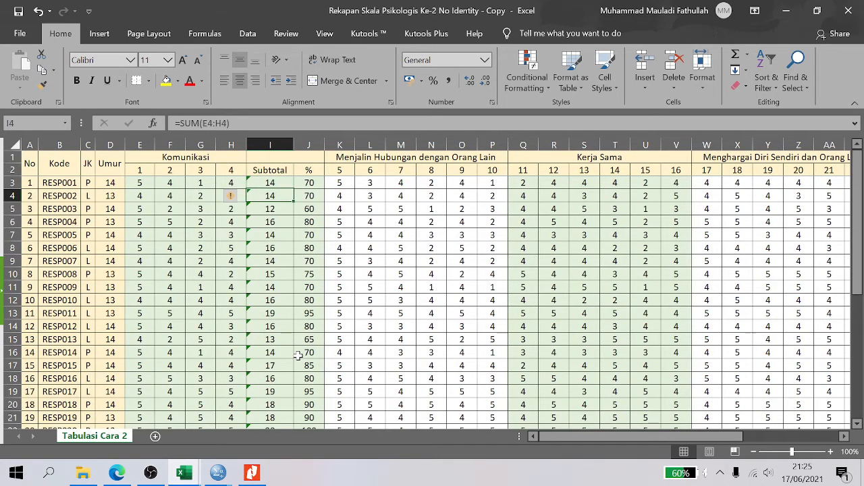
key(Down)
key(Down)
key(Down)
key(Down)
key(Down)
key(Down)
key(Down)
key(Down)
key(Down)
key(Down)
key(Down)
key(Down)
key(Down)
key(Down)
key(Down)
key(Down)
key(Down)
key(Down)
key(Down)
key(Down)
key(Down)
key(Down)
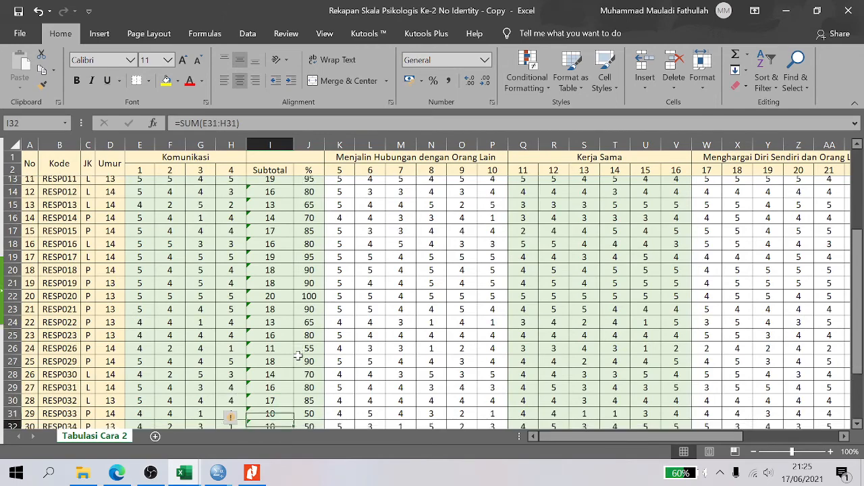
key(Down)
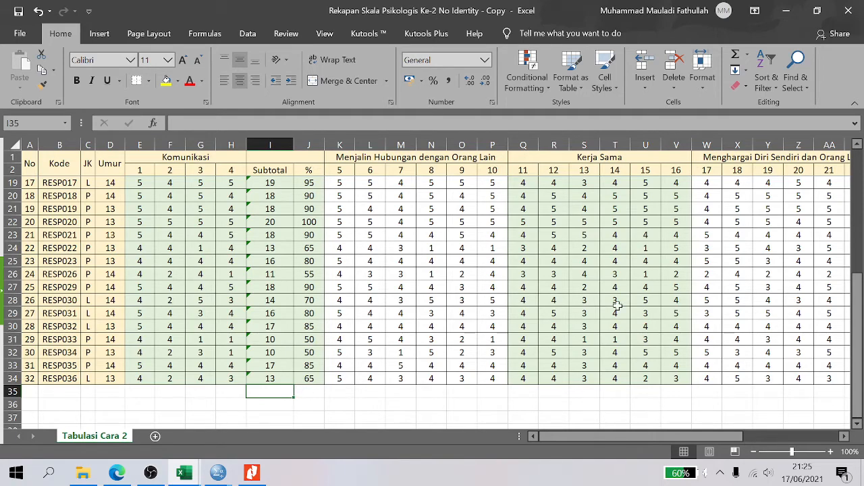
Review the Komunikasi % values from row 13 down to the last respondent in row 34
drag(855, 332, 852, 196)
click(309, 314)
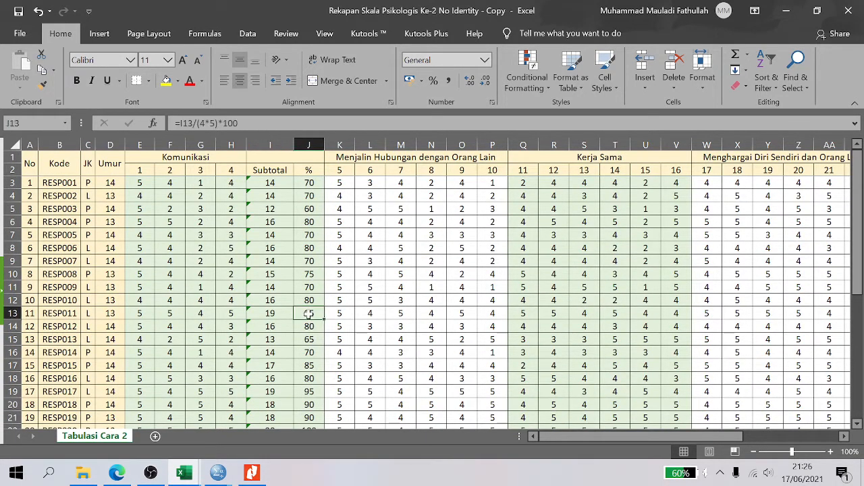
key(Down)
key(Down)
key(Down)
key(Down)
key(Down)
key(Down)
key(Down)
key(Down)
key(Down)
key(Down)
key(Down)
key(Down)
key(Down)
key(Down)
key(Down)
key(Down)
key(Down)
key(Down)
key(Down)
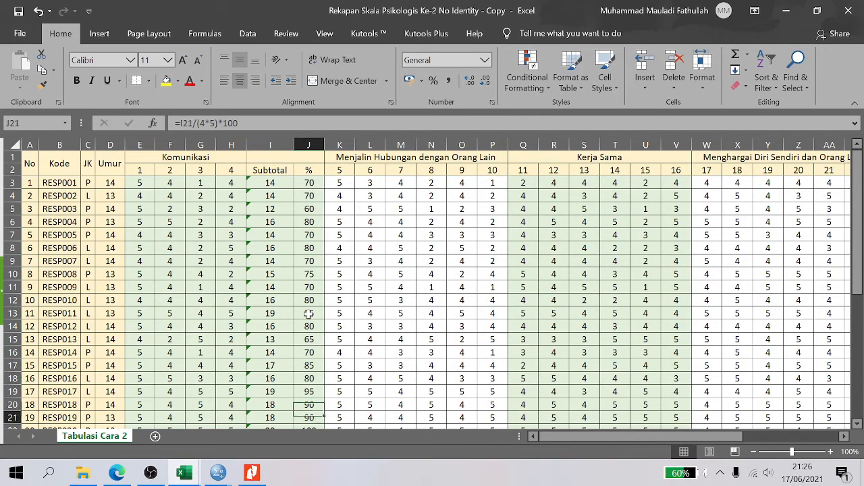
key(Down)
key(Down)
key(Down)
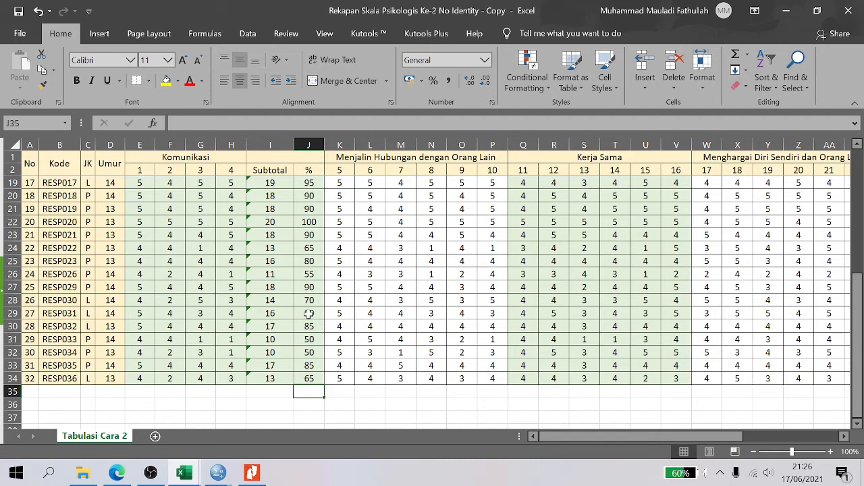
Look back up the Subtotal column and across the row 1 aspect headings through Mendengarkan Keluhan and Total
key(Left)
key(Up)
key(Up)
key(Up)
key(Up)
key(Up)
key(Up)
key(Up)
key(Up)
key(Up)
key(Up)
key(Up)
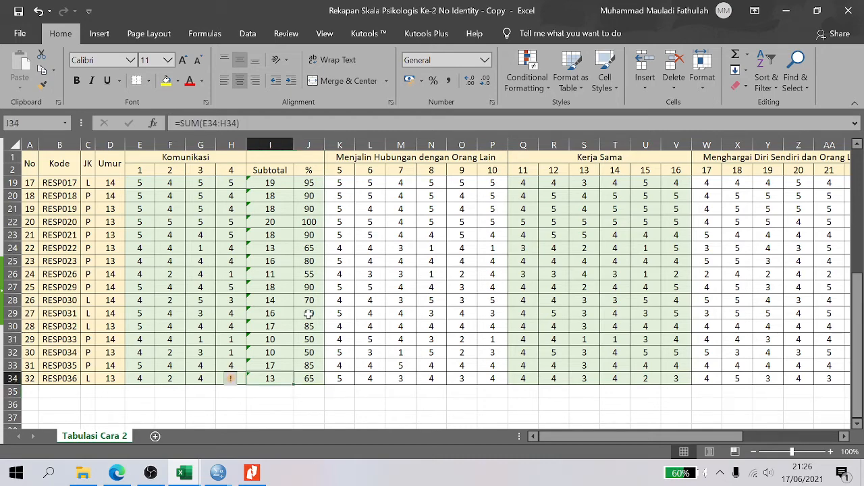
key(Up)
key(Up)
key(Up)
key(Up)
key(Up)
key(Up)
key(Up)
key(Up)
key(Up)
key(Up)
key(Up)
key(Up)
key(Up)
key(Up)
key(Up)
key(Up)
key(Up)
key(Up)
key(Up)
key(Up)
key(Right)
key(Right)
key(Right)
key(Right)
key(Right)
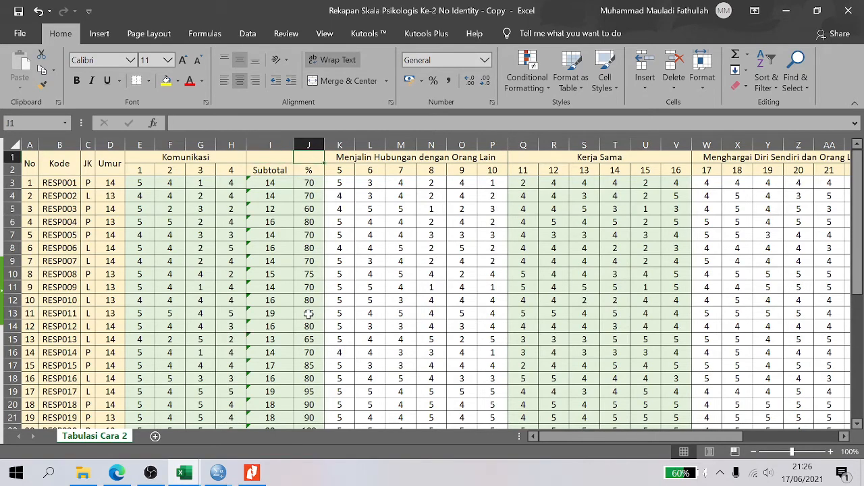
key(Right)
key(Right)
key(Right)
key(Right)
key(Right)
key(Right)
key(Left)
key(Left)
key(Left)
key(Left)
key(Left)
key(Left)
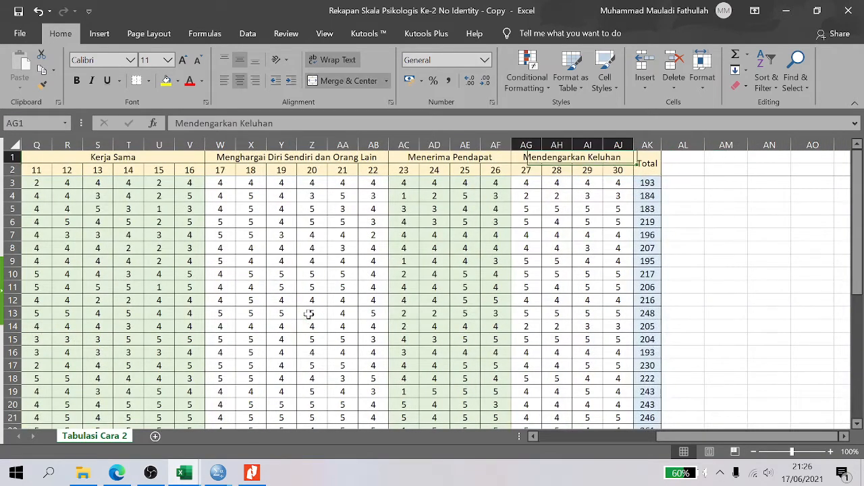
key(Left)
key(Left)
key(Left)
key(Left)
key(Left)
key(Left)
key(Left)
key(Left)
key(Left)
key(Left)
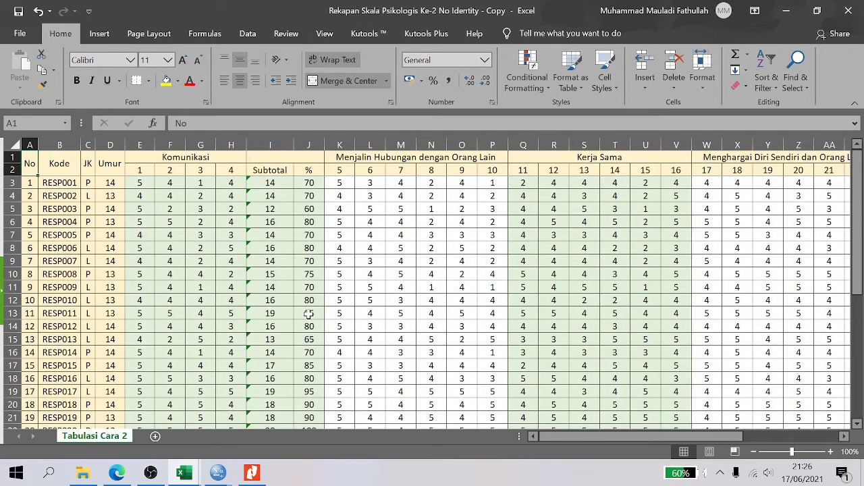
key(Right)
key(Right)
key(Right)
key(Right)
key(Right)
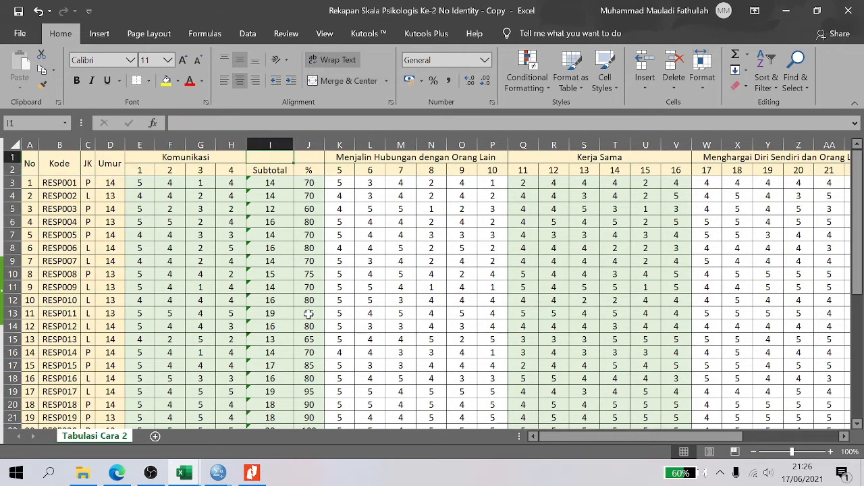
Inspect the Komunikasi Subtotal formulas of the first three respondents in I3 to I5
key(Down)
key(Down)
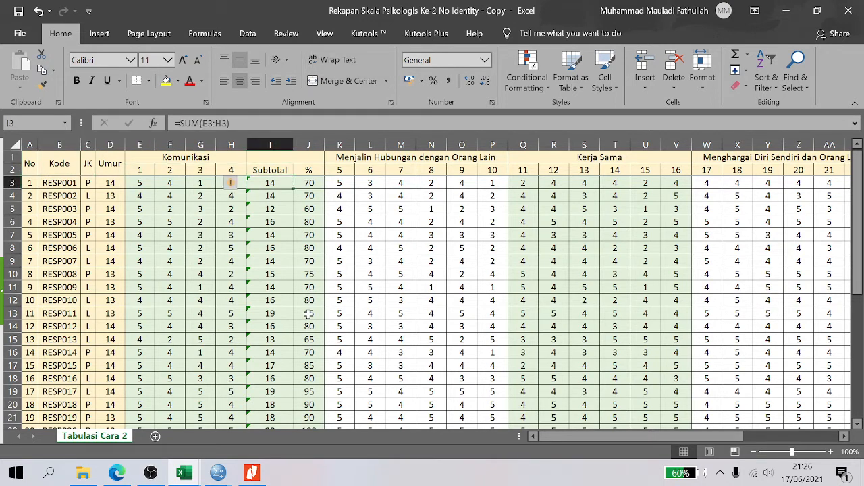
key(Down)
key(Down)
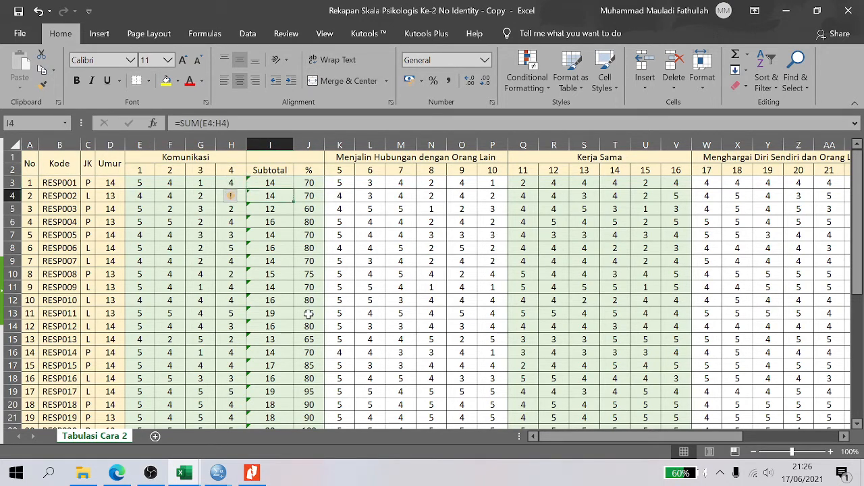
key(Right)
key(Left)
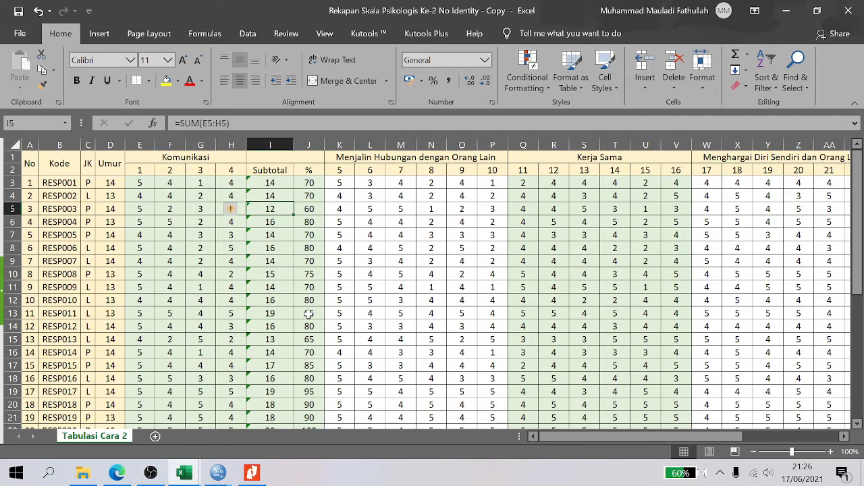
Look across row 5 from the Komunikasi Subtotal through the other aspects' scores to item 29 under Mendengarkan Keluhan
key(Right)
key(Right)
key(Right)
key(Right)
key(Right)
key(Right)
key(Right)
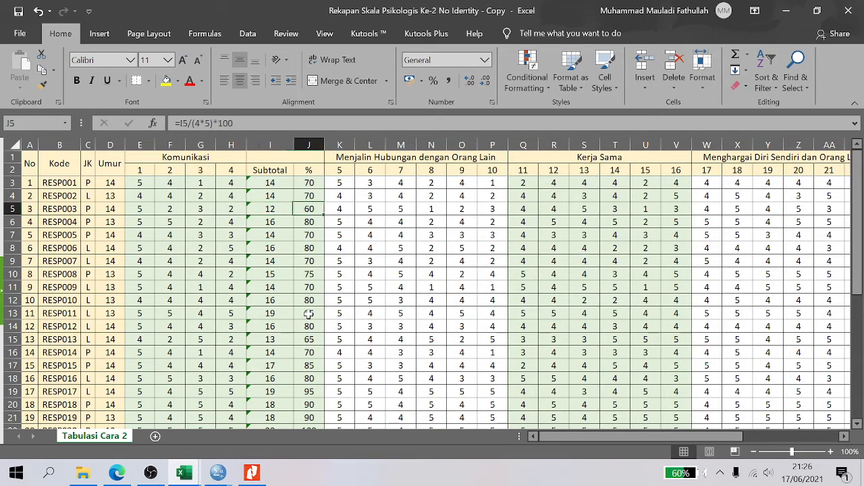
key(Right)
key(Right)
key(Right)
key(Right)
key(Right)
key(Right)
key(Right)
key(Right)
key(Right)
key(Right)
key(Right)
key(Right)
key(Right)
key(Right)
key(Right)
key(Right)
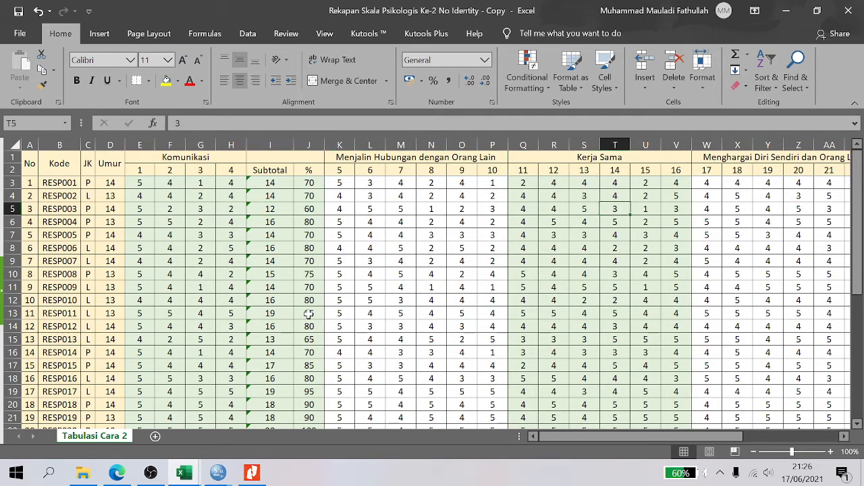
key(Right)
key(Right)
key(Right)
key(Right)
key(Right)
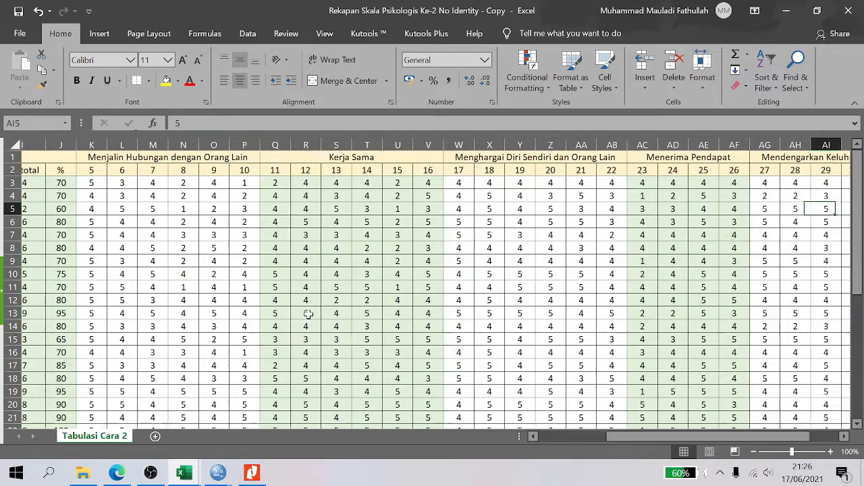
Look back along row 5 to the No column, then across the Komunikasi item scores to their Subtotal in I5
key(Left)
key(Left)
key(Left)
key(Left)
key(Left)
key(Left)
key(Left)
key(Left)
key(Left)
key(Left)
key(Left)
key(Left)
key(Left)
key(Left)
key(Left)
key(Left)
key(Left)
key(Left)
key(Left)
key(Left)
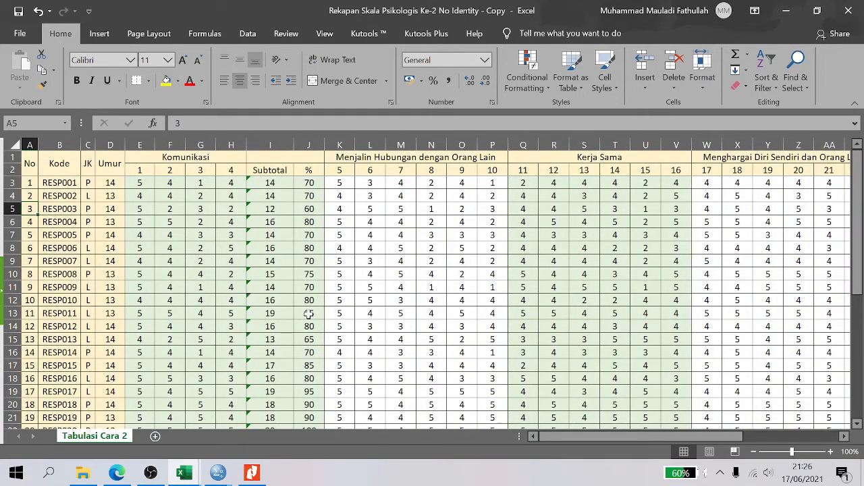
key(Right)
key(Right)
key(Right)
key(Right)
key(Right)
key(Right)
key(Right)
key(Right)
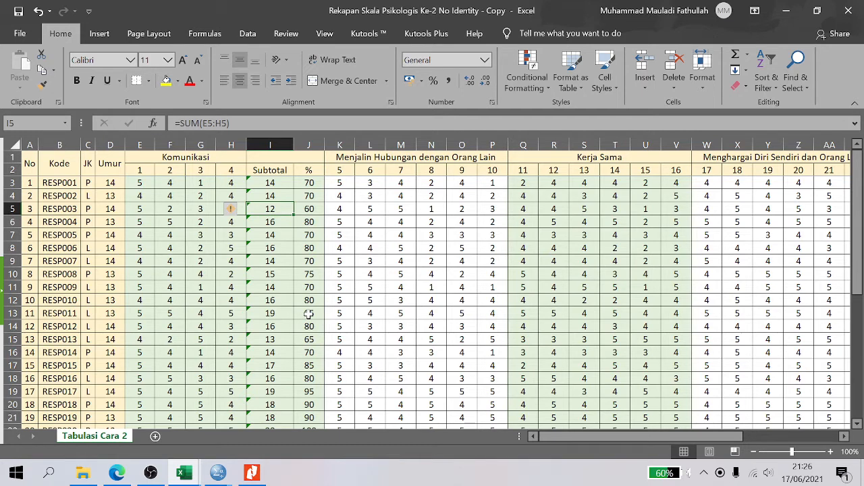
Examine the Komunikasi Subtotal formulas just below I5, then the % formulas down past the last respondent in row 34
key(Down)
key(Down)
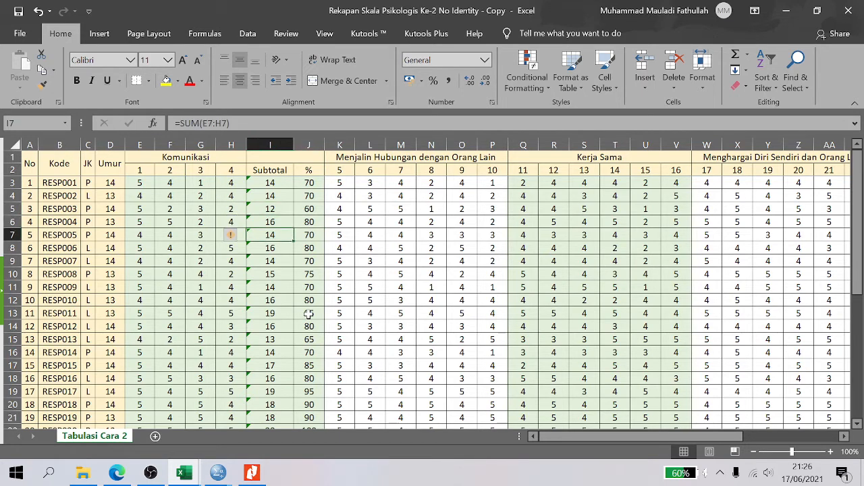
key(Down)
key(Right)
key(Down)
key(Down)
key(Down)
key(Down)
key(Down)
key(Down)
key(Down)
key(Down)
key(Down)
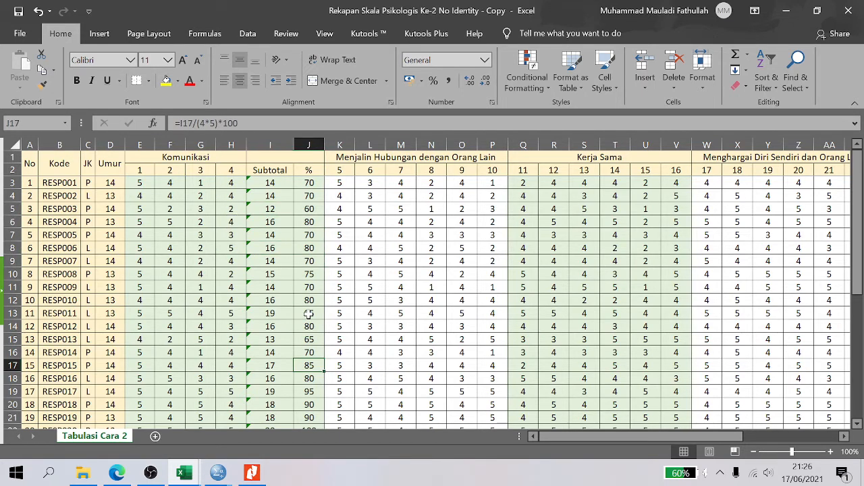
key(Down)
key(Down)
key(Down)
key(Down)
key(Down)
key(Down)
key(Down)
key(Down)
key(Down)
key(Down)
key(Down)
key(Down)
key(Down)
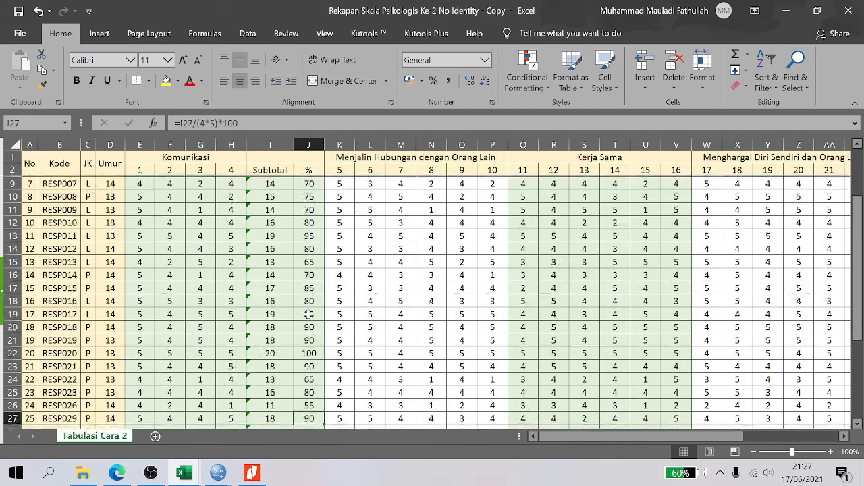
key(Down)
key(Down)
key(Down)
key(Down)
key(Down)
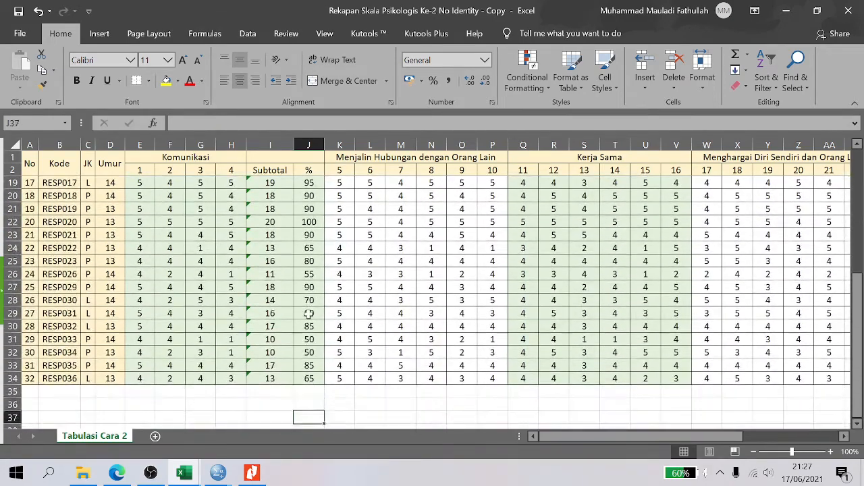
Review the Komunikasi % values and formulas again from the last respondent back up to the first rows
key(Up)
key(Up)
key(Up)
key(Up)
key(Up)
key(Up)
key(Up)
key(Up)
key(Up)
key(Up)
key(Up)
key(Up)
key(Up)
key(Up)
key(Up)
key(Up)
key(Up)
key(Up)
key(Up)
key(Up)
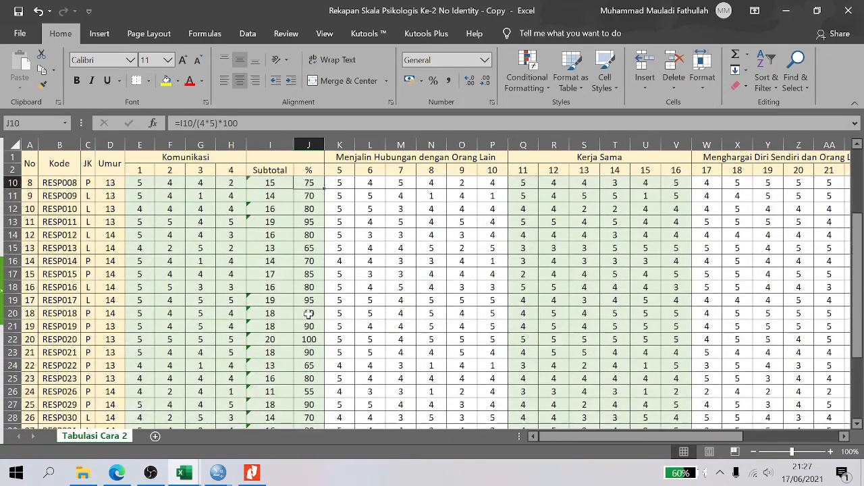
key(Down)
key(Down)
key(Down)
key(Down)
key(Down)
key(Down)
key(Down)
key(Down)
key(Down)
key(Down)
key(Down)
key(Down)
key(Down)
key(Down)
key(Down)
key(Down)
key(Down)
key(Down)
key(Down)
key(Down)
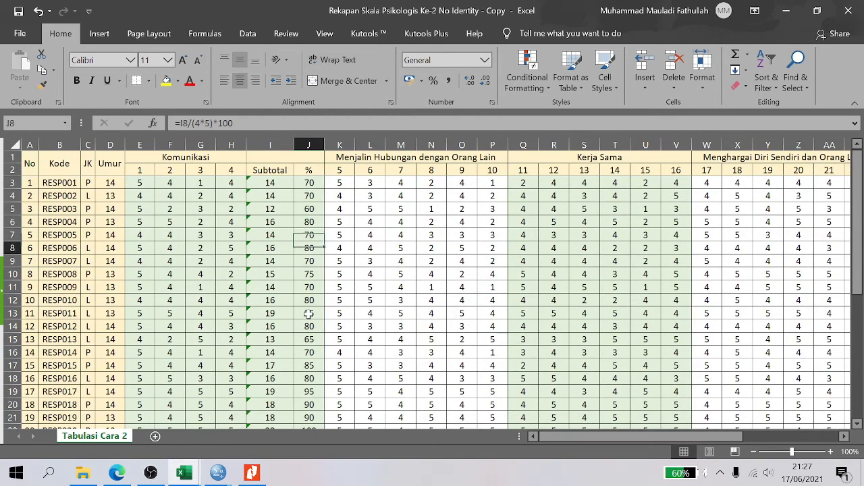
Recheck the Komunikasi % column from row 8 down to the end of the respondent list
key(Down)
key(Down)
key(Down)
key(Down)
key(Down)
key(Down)
key(Down)
key(Down)
key(Down)
key(Down)
key(Down)
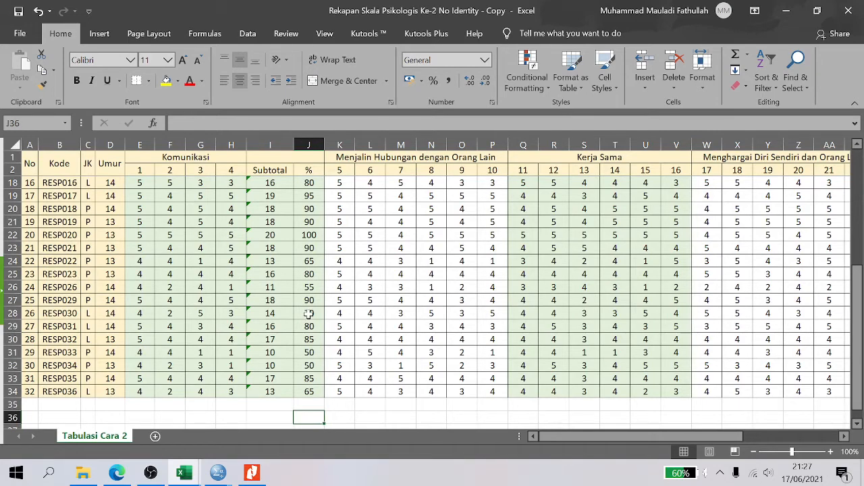
Undo the Komunikasi Subtotal and % formula entries for all respondents, keeping the two column headings
key(ctrl+z)
key(ctrl+z)
key(ctrl+z)
key(ctrl+z)
key(ctrl+z)
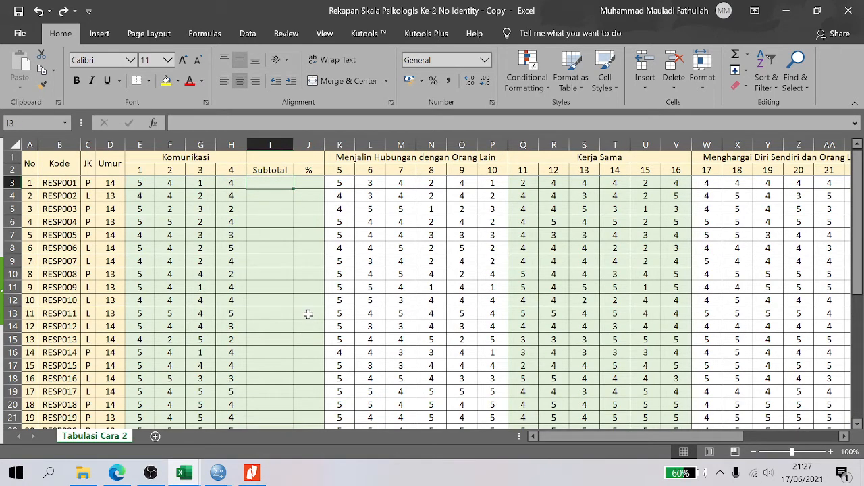
Enter the marker T in cell M39, two rows below the Valid / Tidak result of item 7
key(Down)
key(Down)
key(Down)
key(Down)
key(Down)
key(Down)
key(Down)
key(Down)
key(Down)
key(Down)
key(Down)
key(Down)
key(Down)
key(Down)
key(Down)
key(Down)
key(Down)
key(Down)
key(Down)
key(Down)
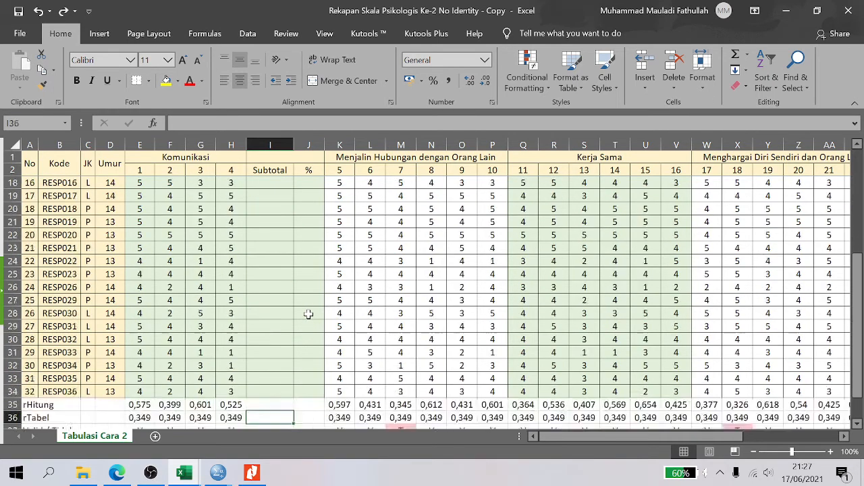
key(Up)
key(Up)
key(Up)
key(Up)
key(Right)
key(Right)
key(Right)
key(Right)
key(Right)
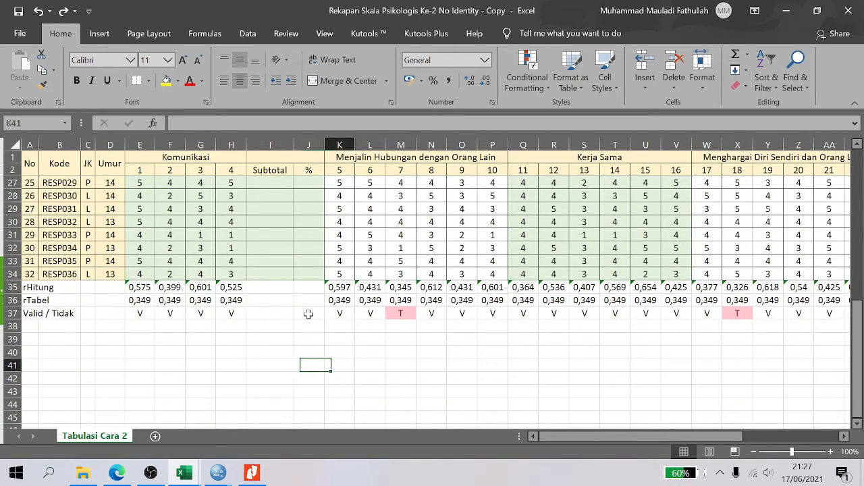
key(Up)
key(Up)
key(Up)
key(Left)
key(Down)
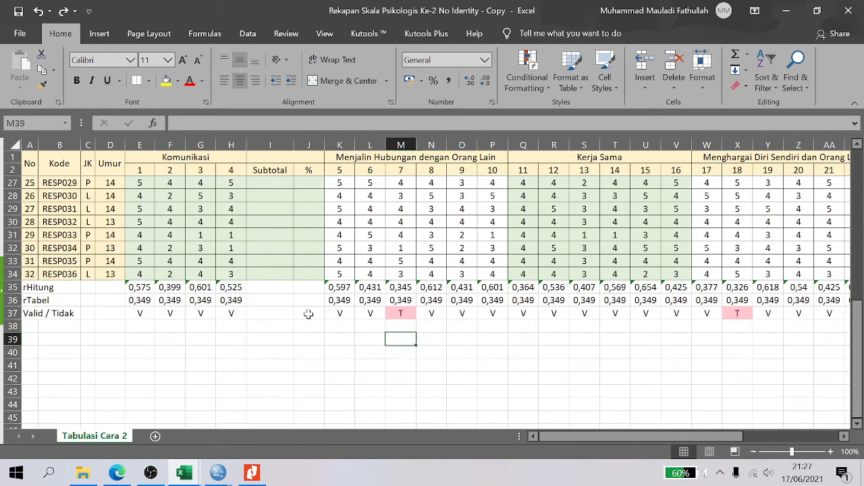
text(T)
Enter the marker T in cell X39, two rows below the Valid / Tidak result of item 18
key(Right)
key(Right)
key(Right)
key(Right)
key(Right)
key(Right)
key(Right)
key(Right)
key(Right)
key(Right)
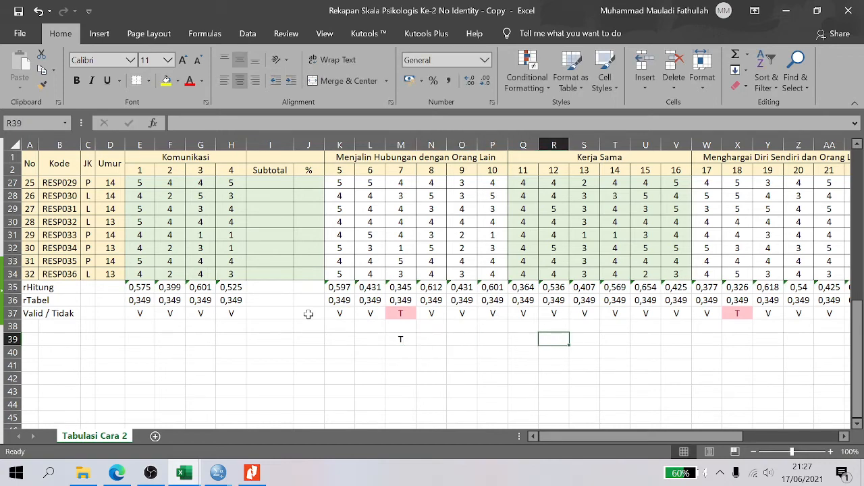
key(Right)
text(T)
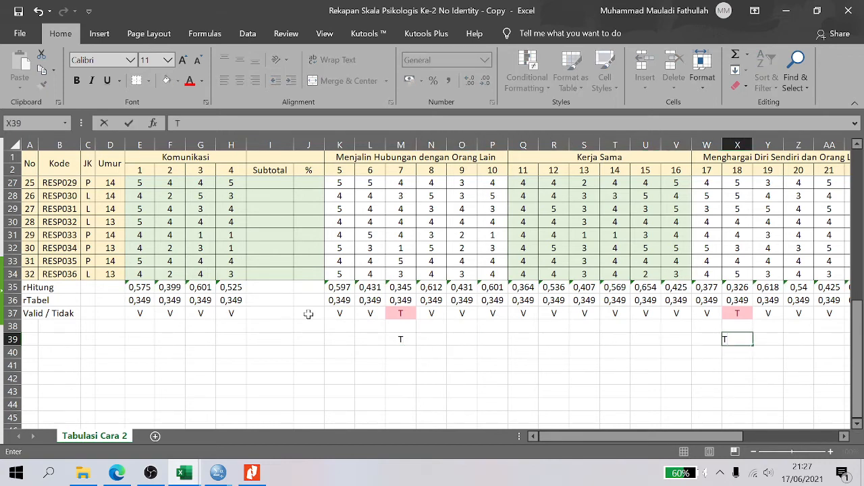
click(296, 340)
Delete the rHitung, rTabel and Valid / Tidak rows (35 to 37) beneath the respondent data
drag(15, 312, 15, 287)
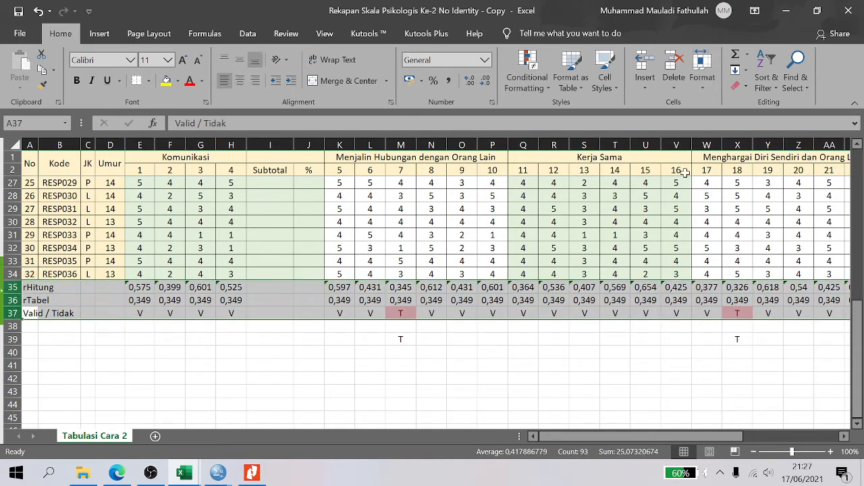
click(670, 65)
click(308, 327)
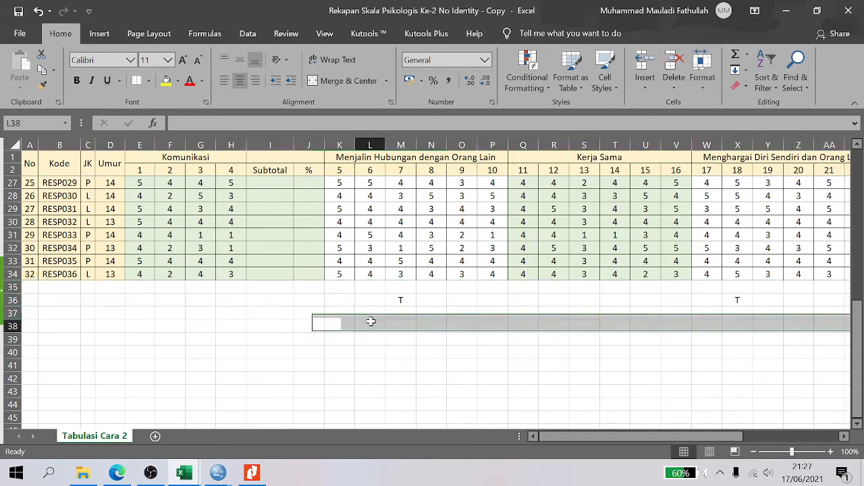
click(370, 324)
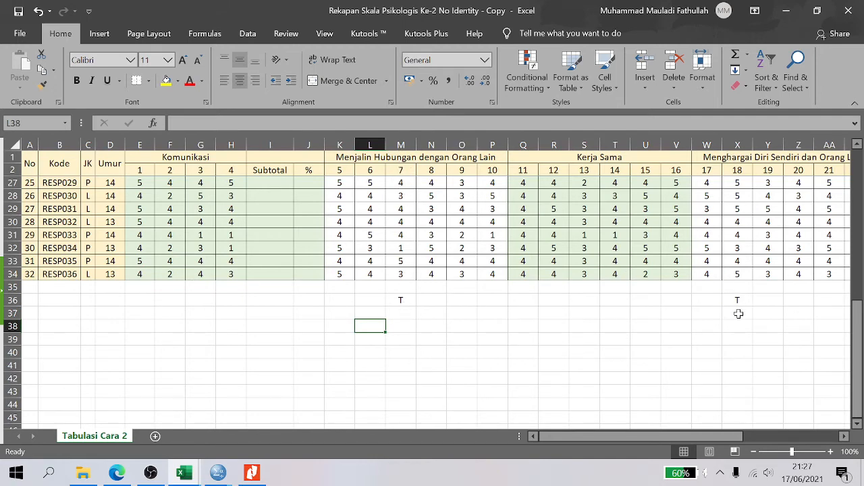
Examine the first respondents' scores across all aspects from the Komunikasi Subtotal column to beyond Total, and return to the row's start
click(379, 237)
key(ctrl+Up)
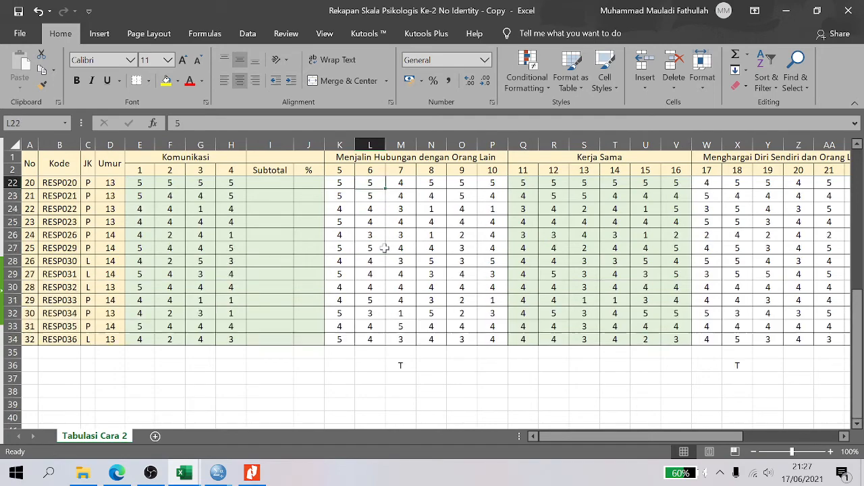
click(279, 178)
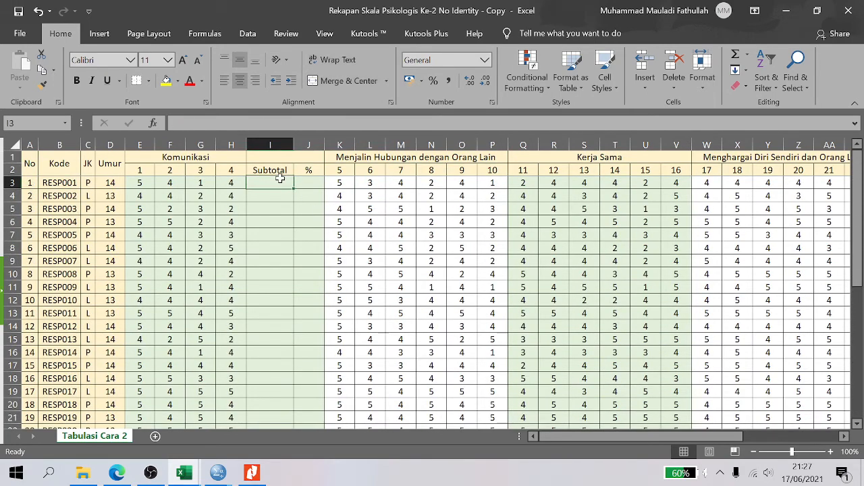
key(Right)
key(Right)
key(Right)
key(Right)
key(Right)
key(Right)
key(Right)
key(Right)
key(Right)
key(Right)
key(Right)
key(Right)
key(Right)
key(Right)
key(Right)
key(Right)
key(Right)
key(Right)
key(Right)
key(Right)
key(Right)
key(Right)
key(Right)
key(Right)
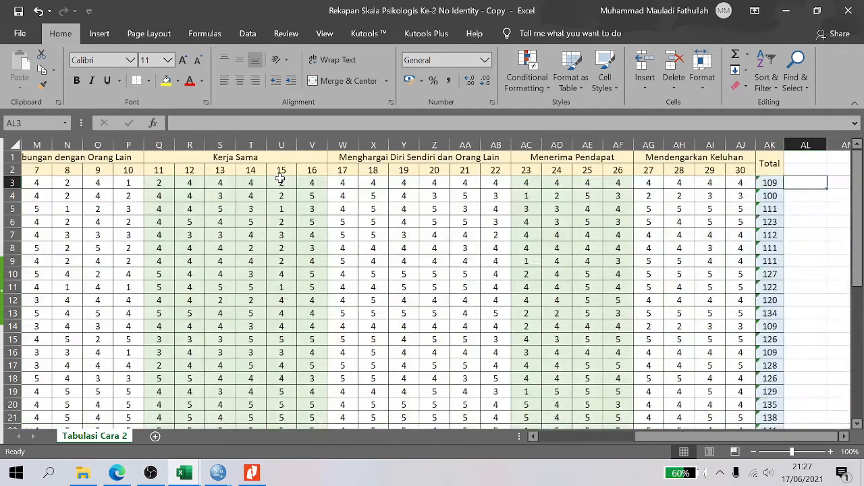
key(Left)
key(Left)
key(Left)
key(Left)
key(Left)
key(Left)
key(Left)
key(Left)
key(Left)
key(Left)
key(Left)
key(Left)
key(Left)
key(Left)
key(Left)
key(Left)
key(Left)
key(Left)
key(Left)
key(Left)
key(Home)
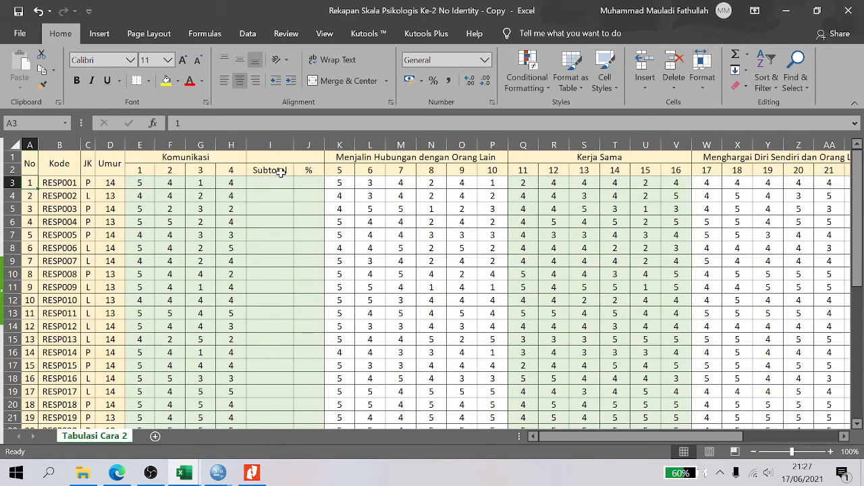
click(285, 291)
mouse_move(166, 470)
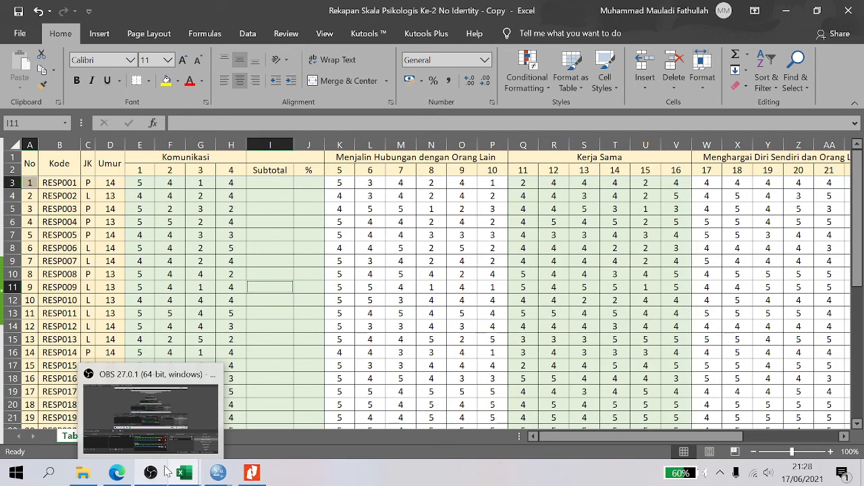
click(166, 471)
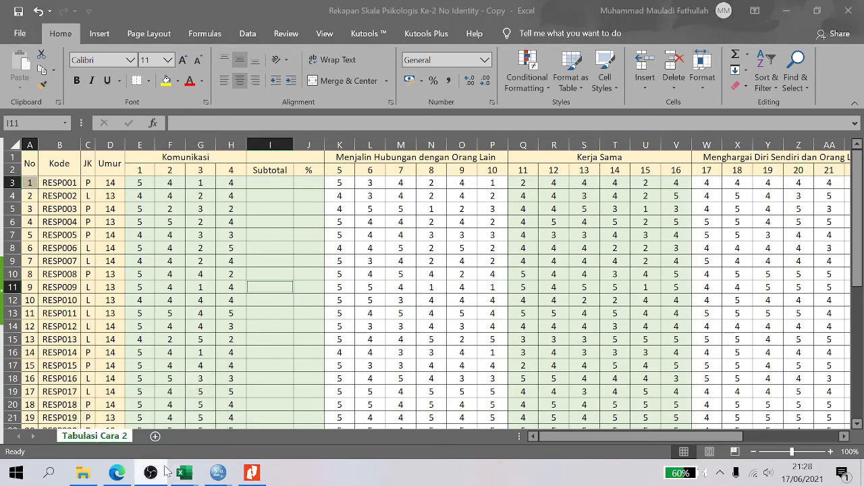